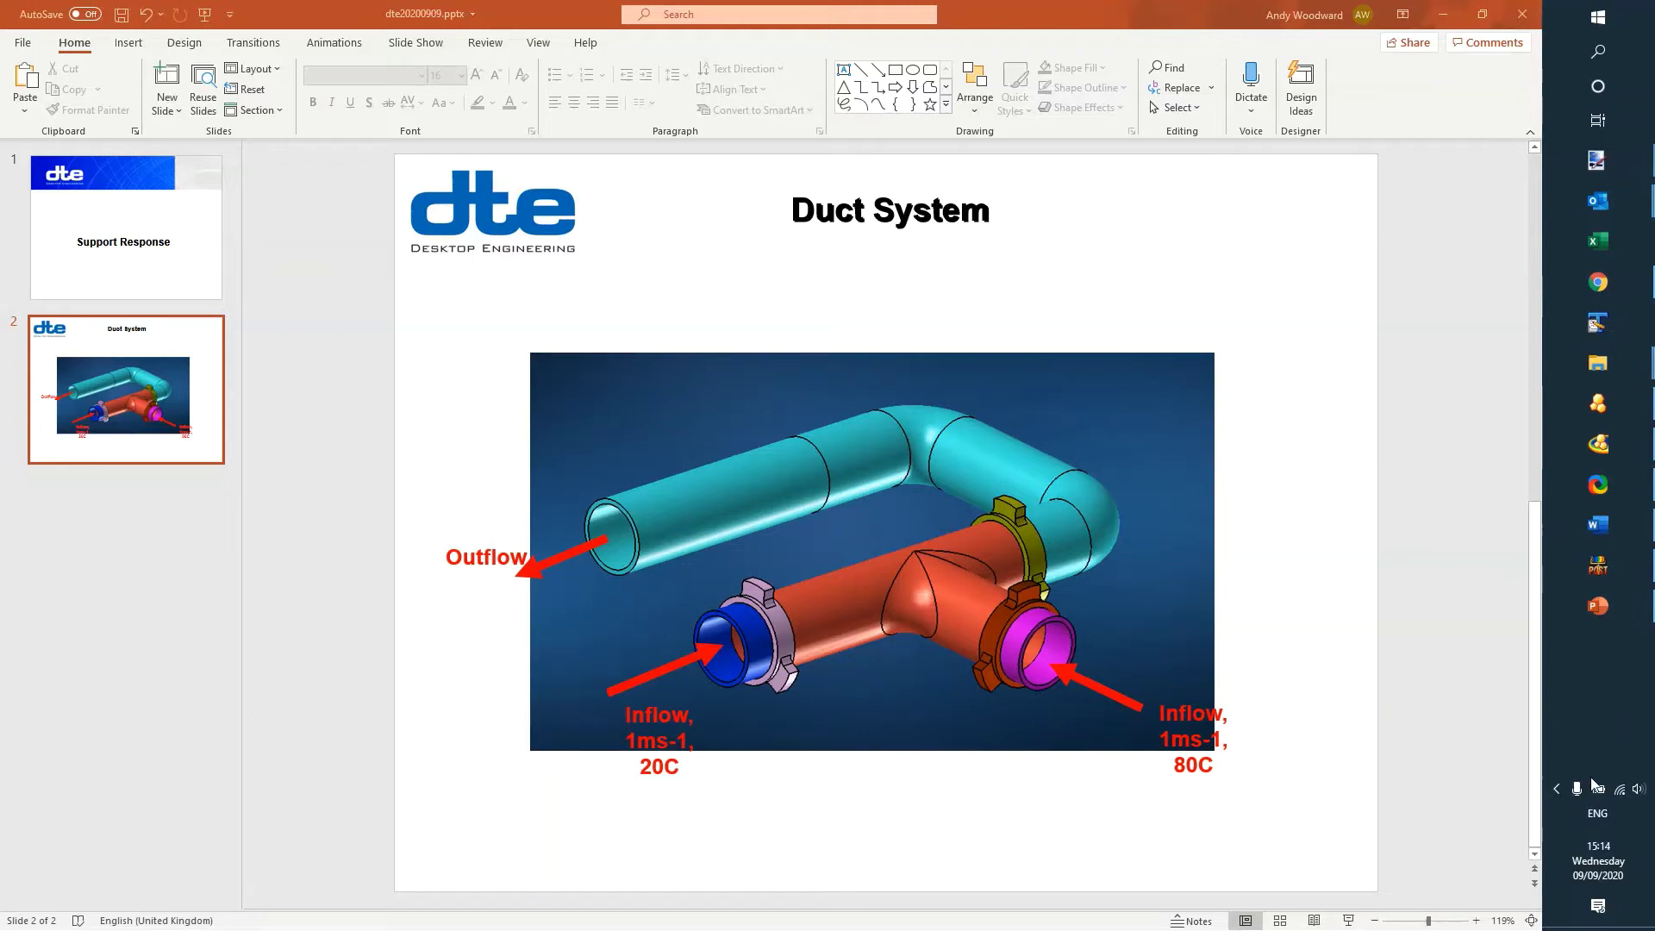
Minimize PowerPoint and bring the scFLOWpre duct_demo window to the front
click(1555, 791)
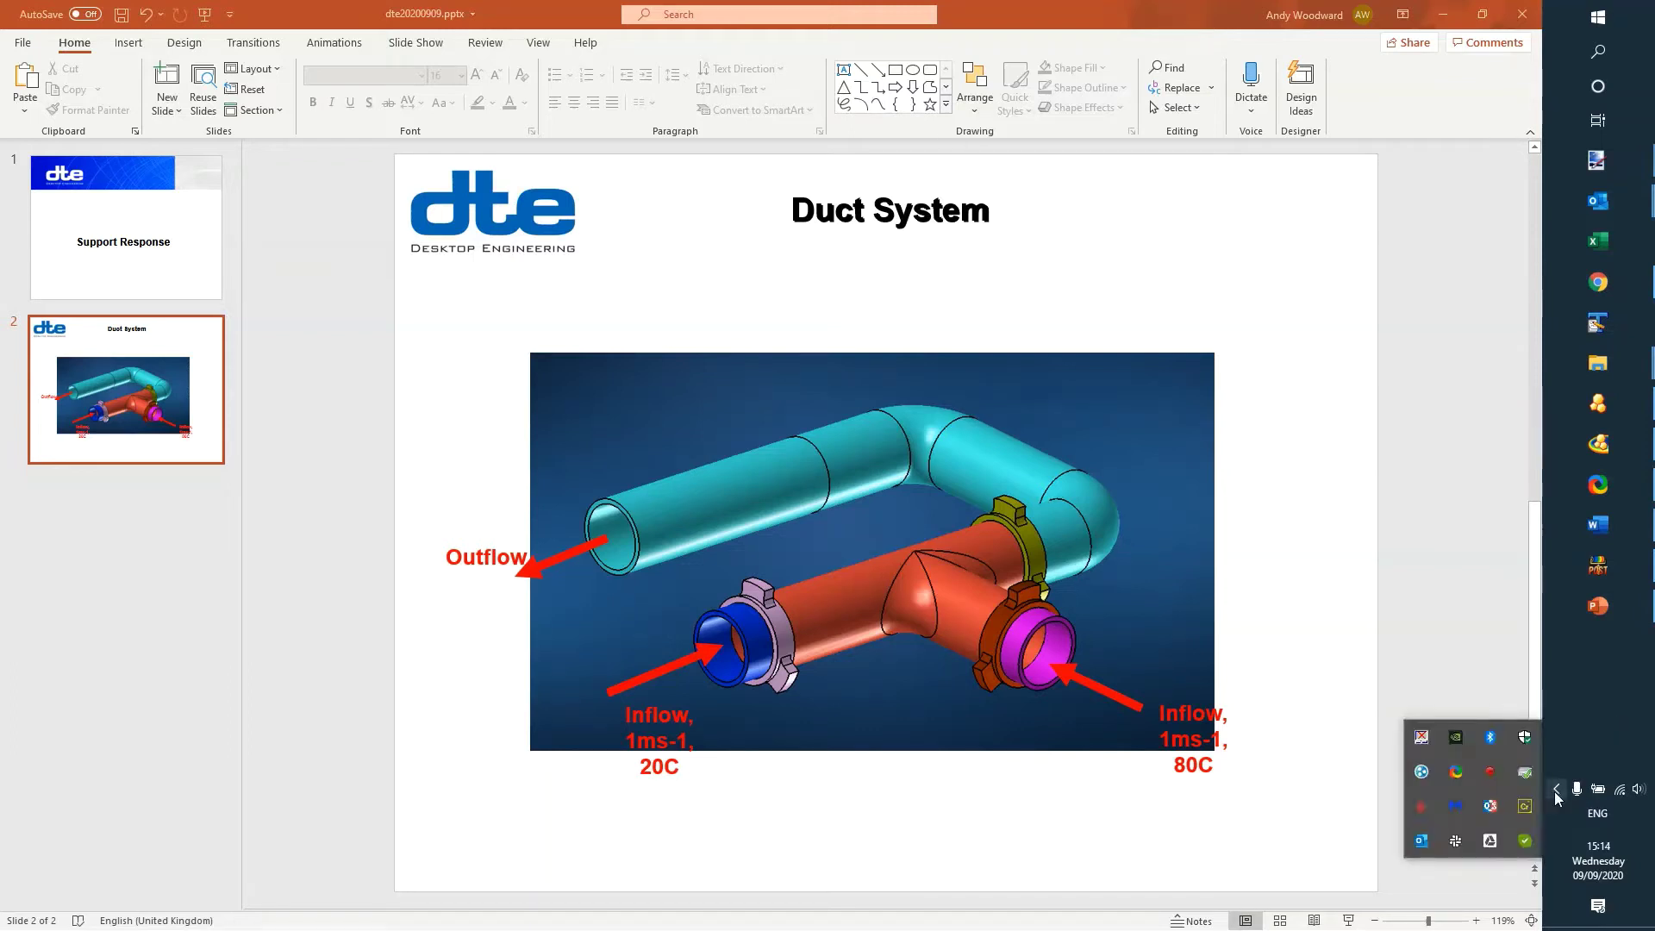
click(1556, 791)
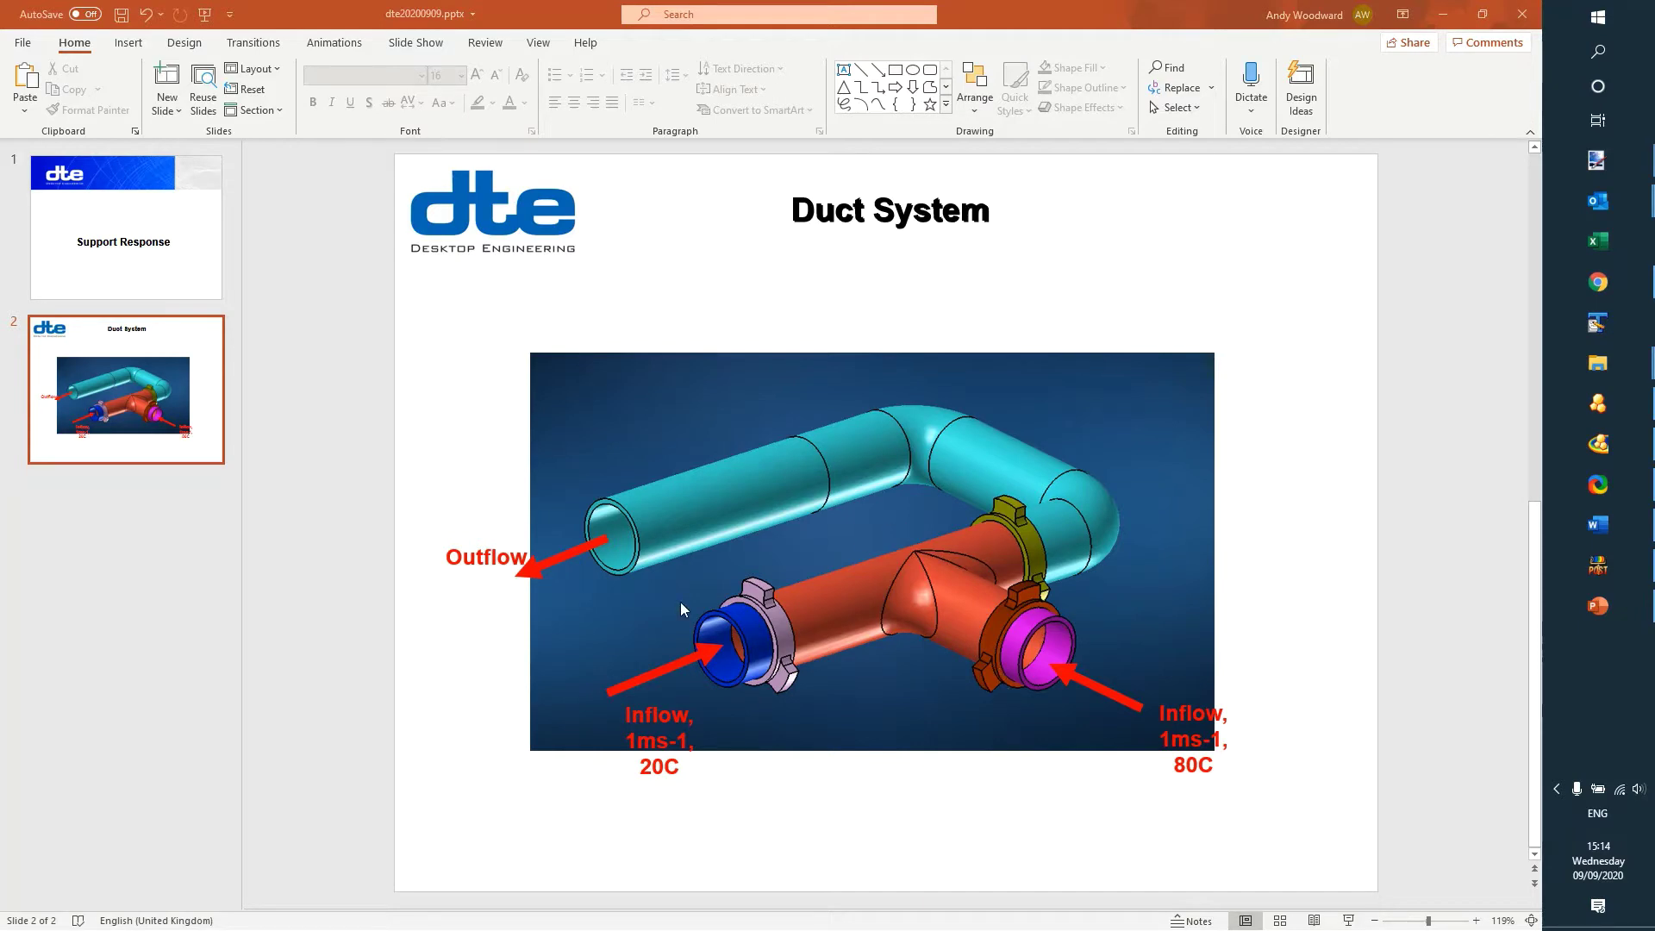
click(1443, 14)
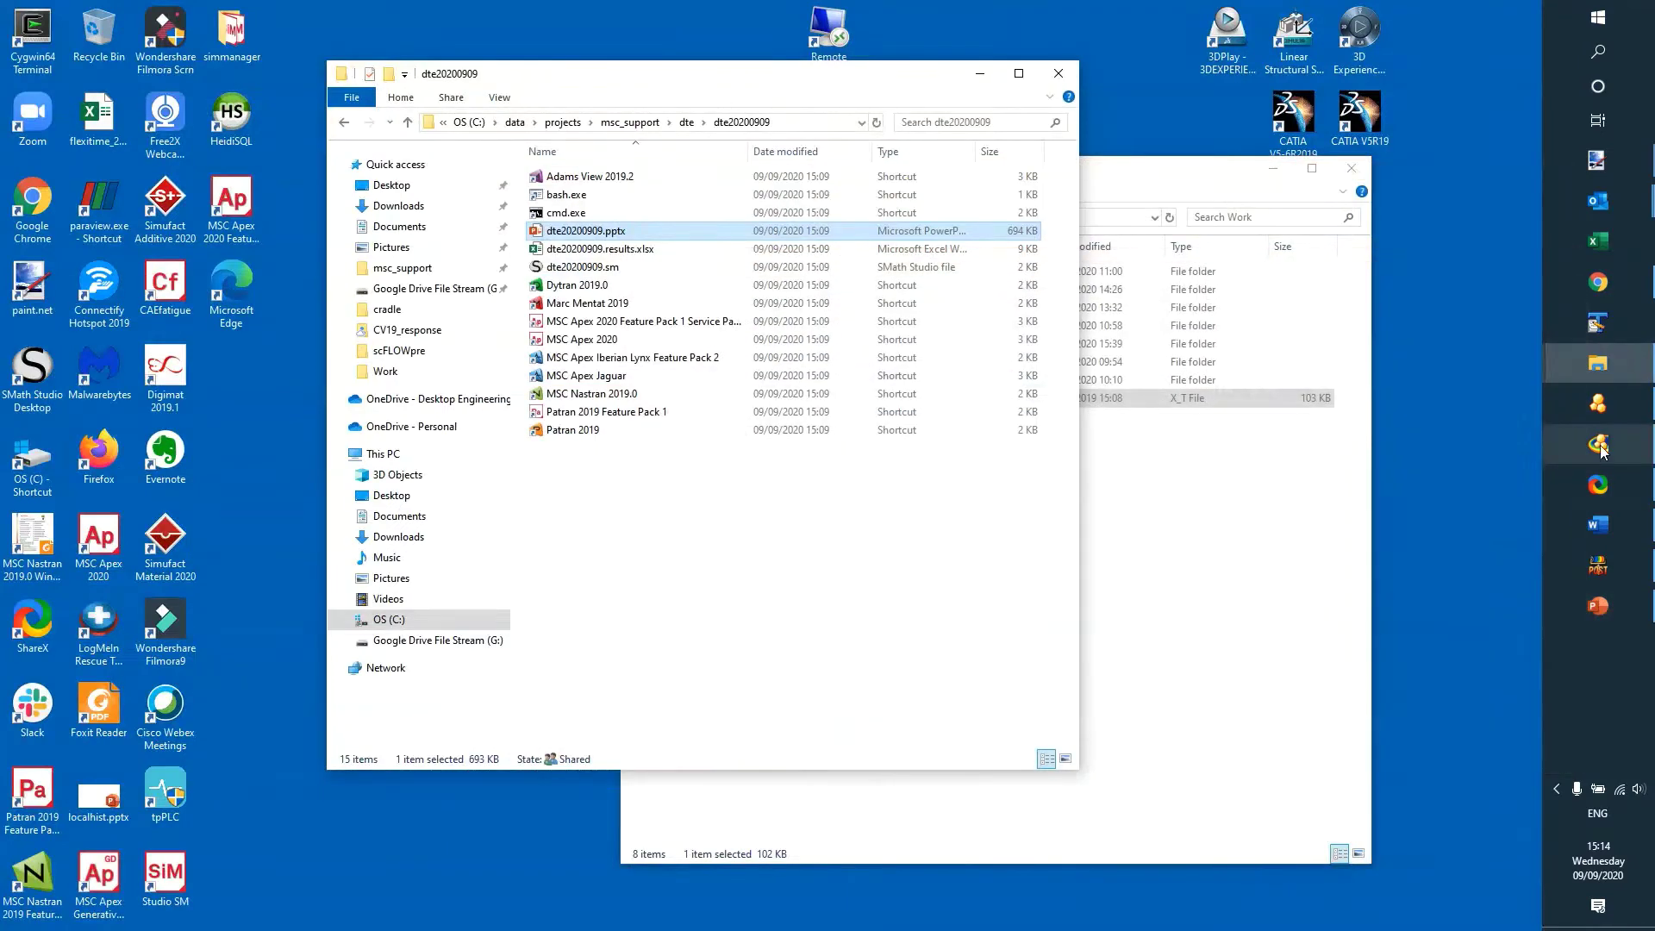
click(1600, 404)
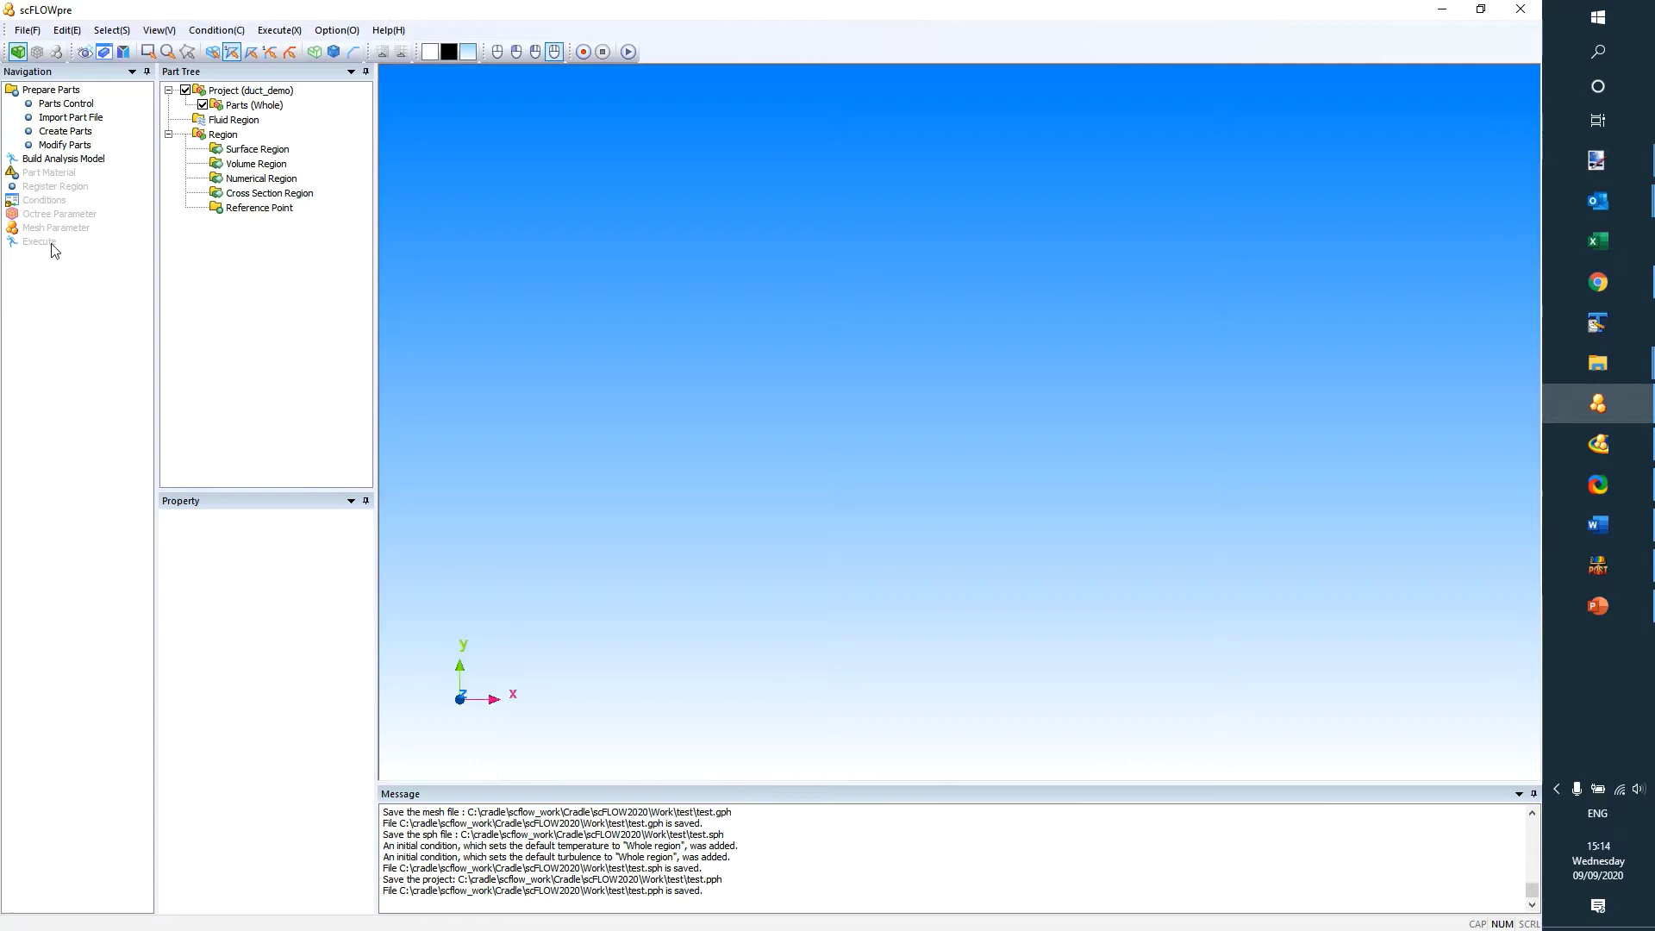
Import pipe_set.x_t from the Work folder and view the duct at an angled 3D orientation
click(71, 118)
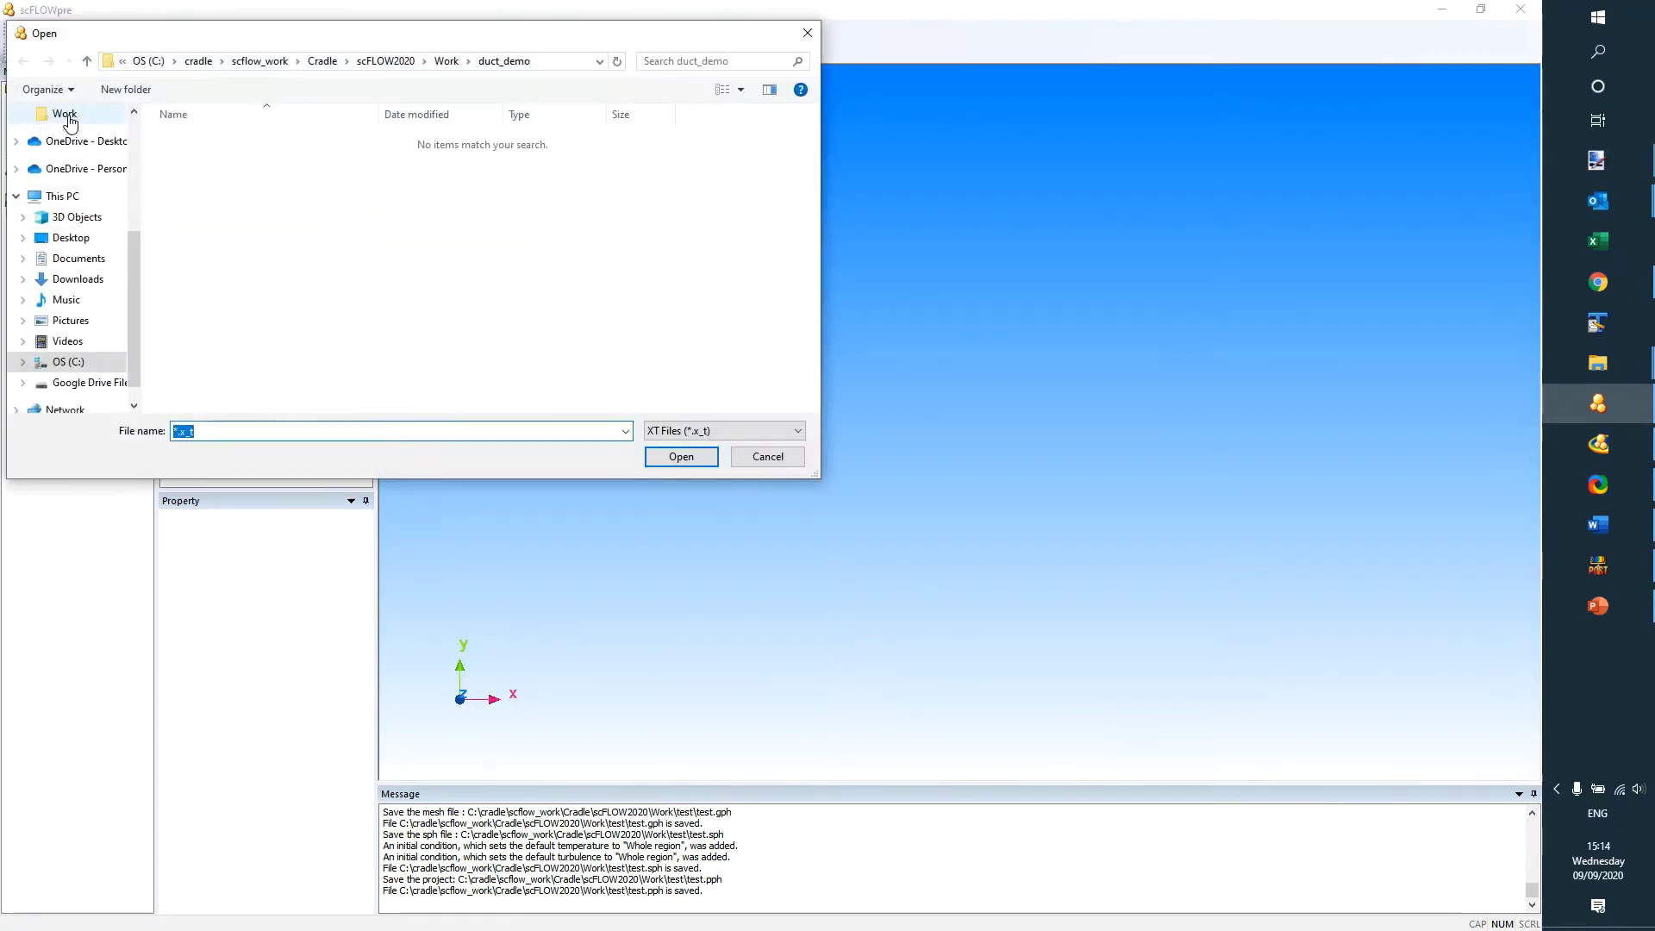
click(455, 62)
click(301, 266)
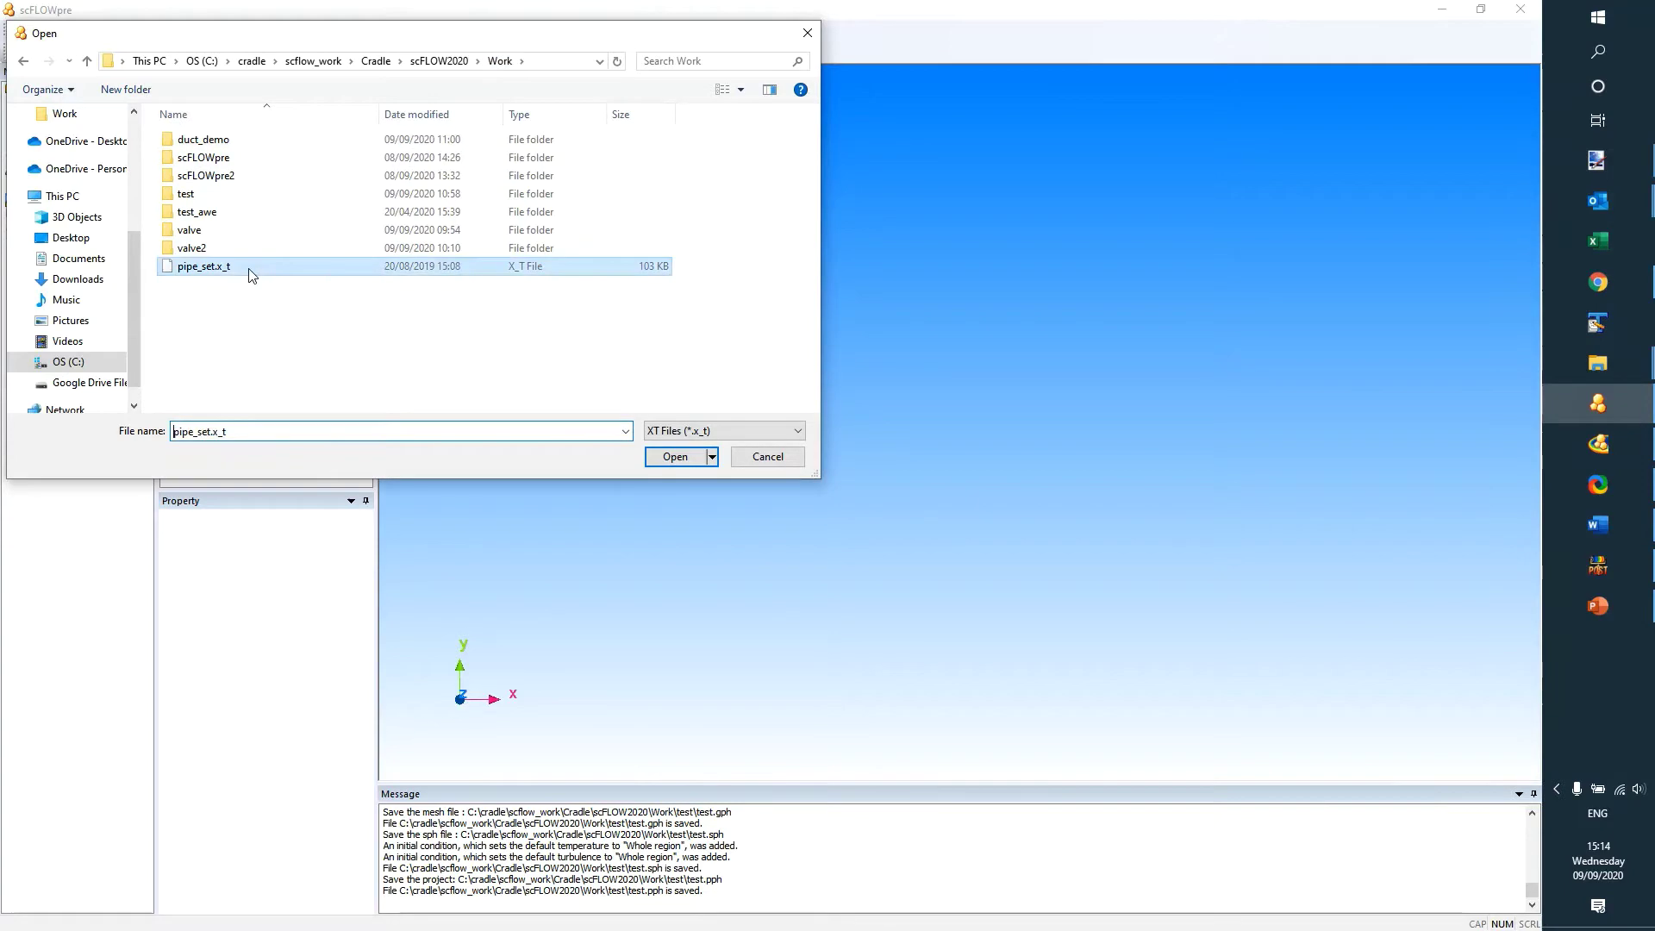
click(673, 457)
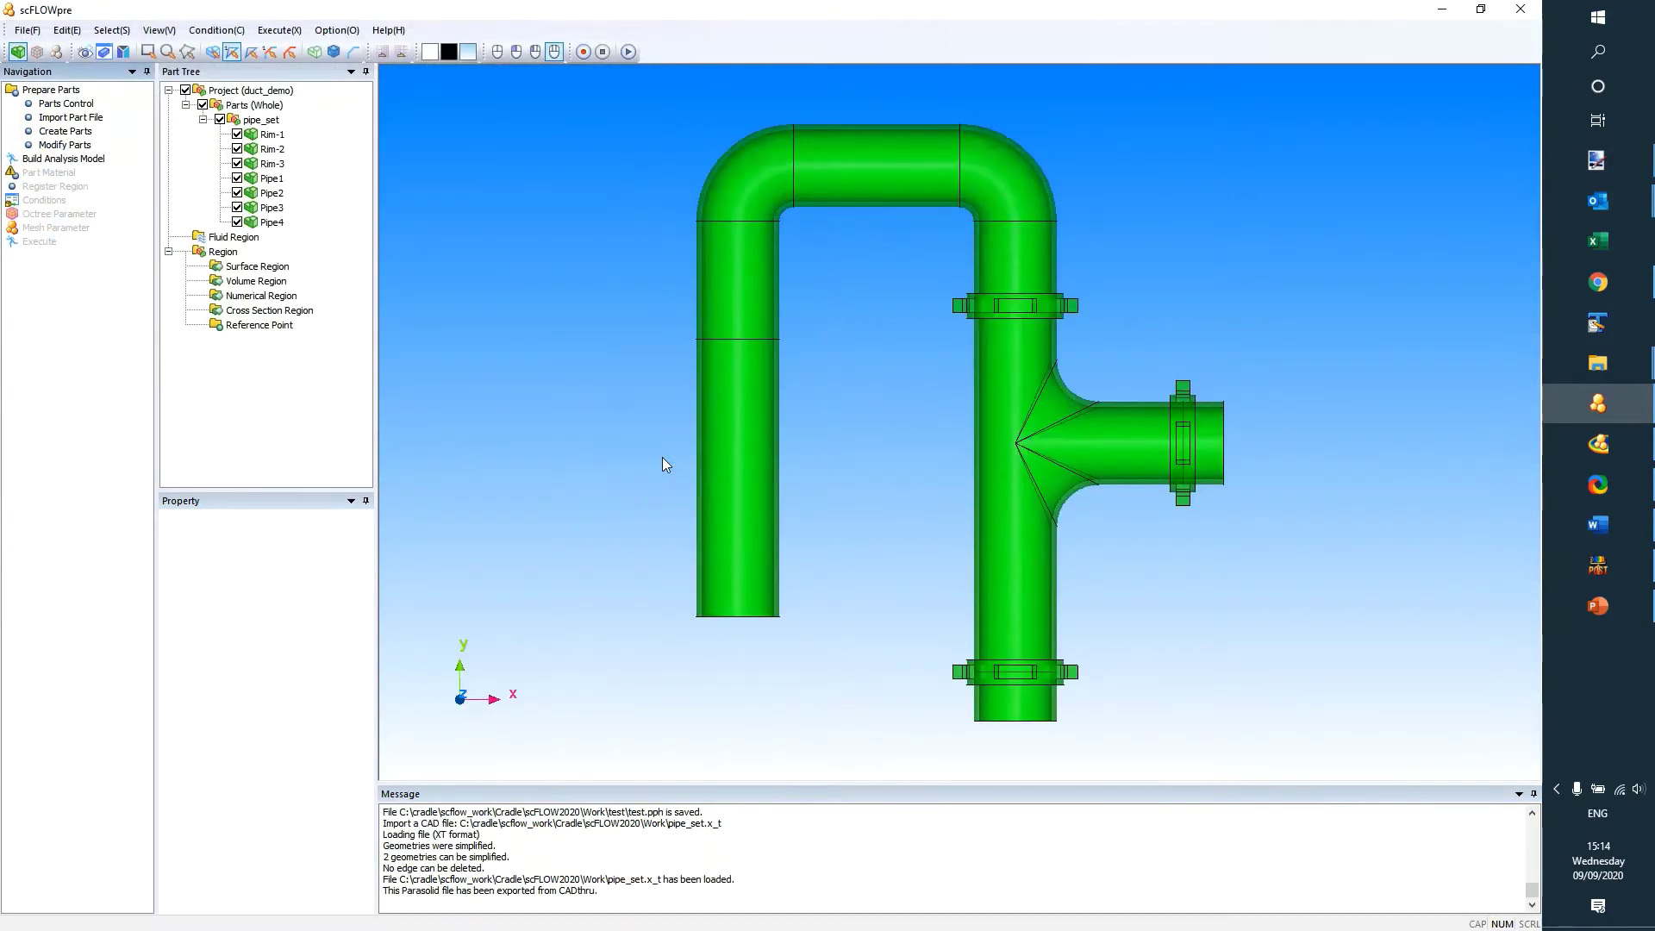
mouse_move(924, 587)
middle_down()
mouse_move(892, 426)
mouse_move(688, 314)
mouse_move(964, 317)
mouse_move(638, 292)
mouse_move(727, 298)
mouse_move(738, 268)
mouse_move(775, 337)
middle_up()
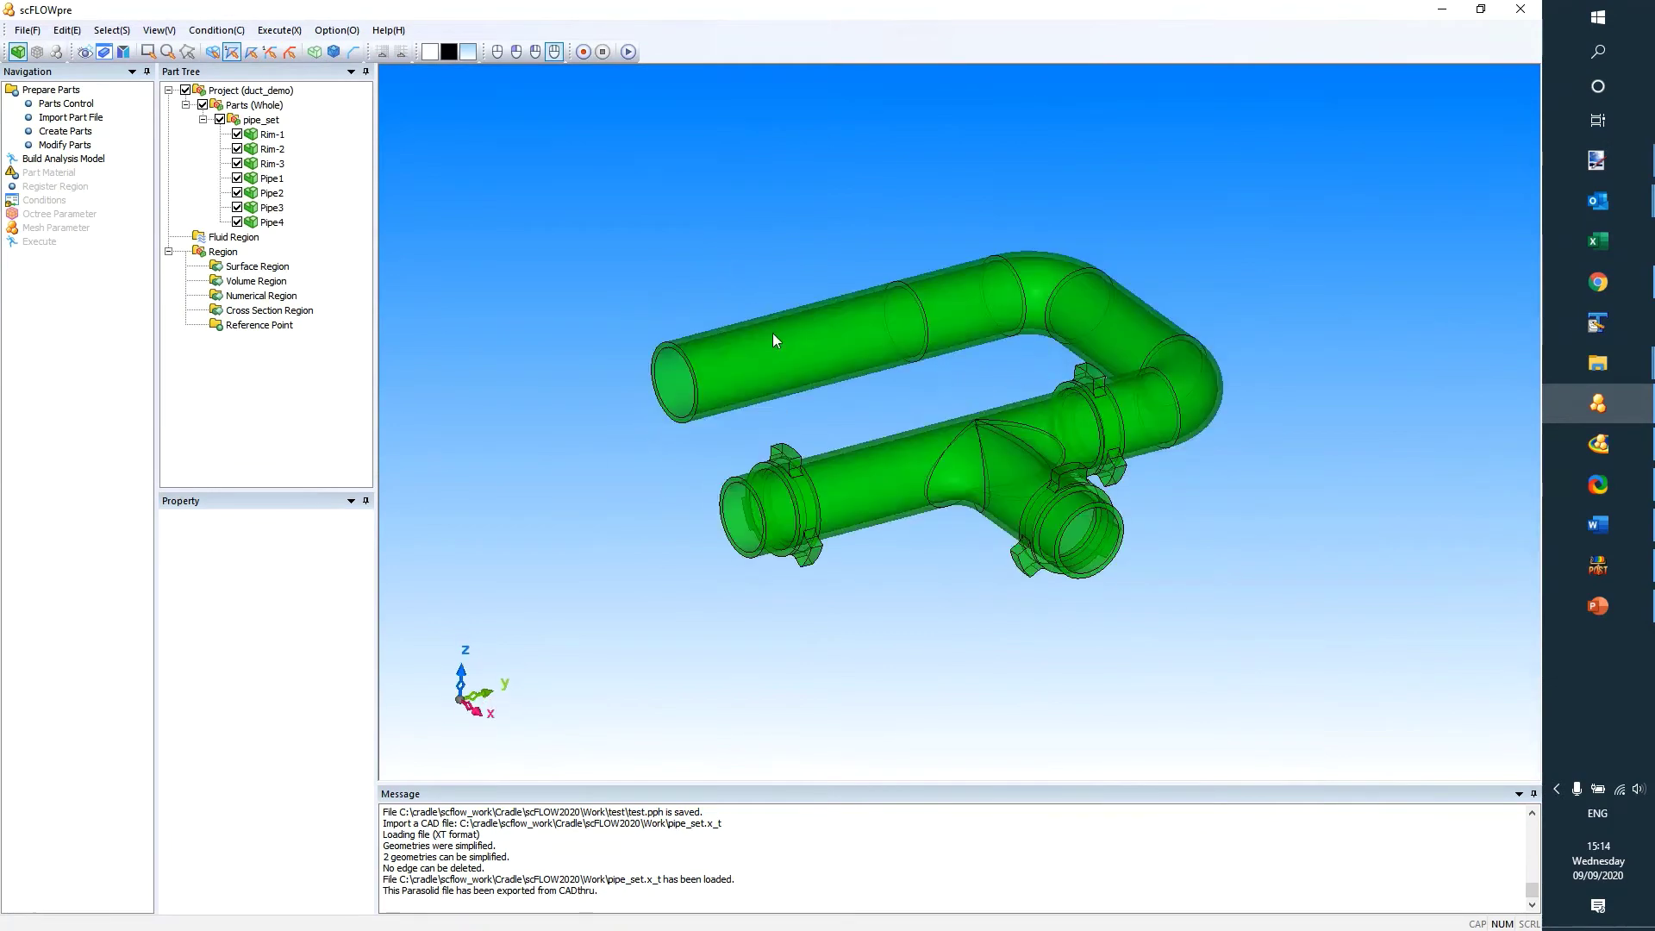
scroll(938, 279, up, 3)
scroll(938, 279, down, 3)
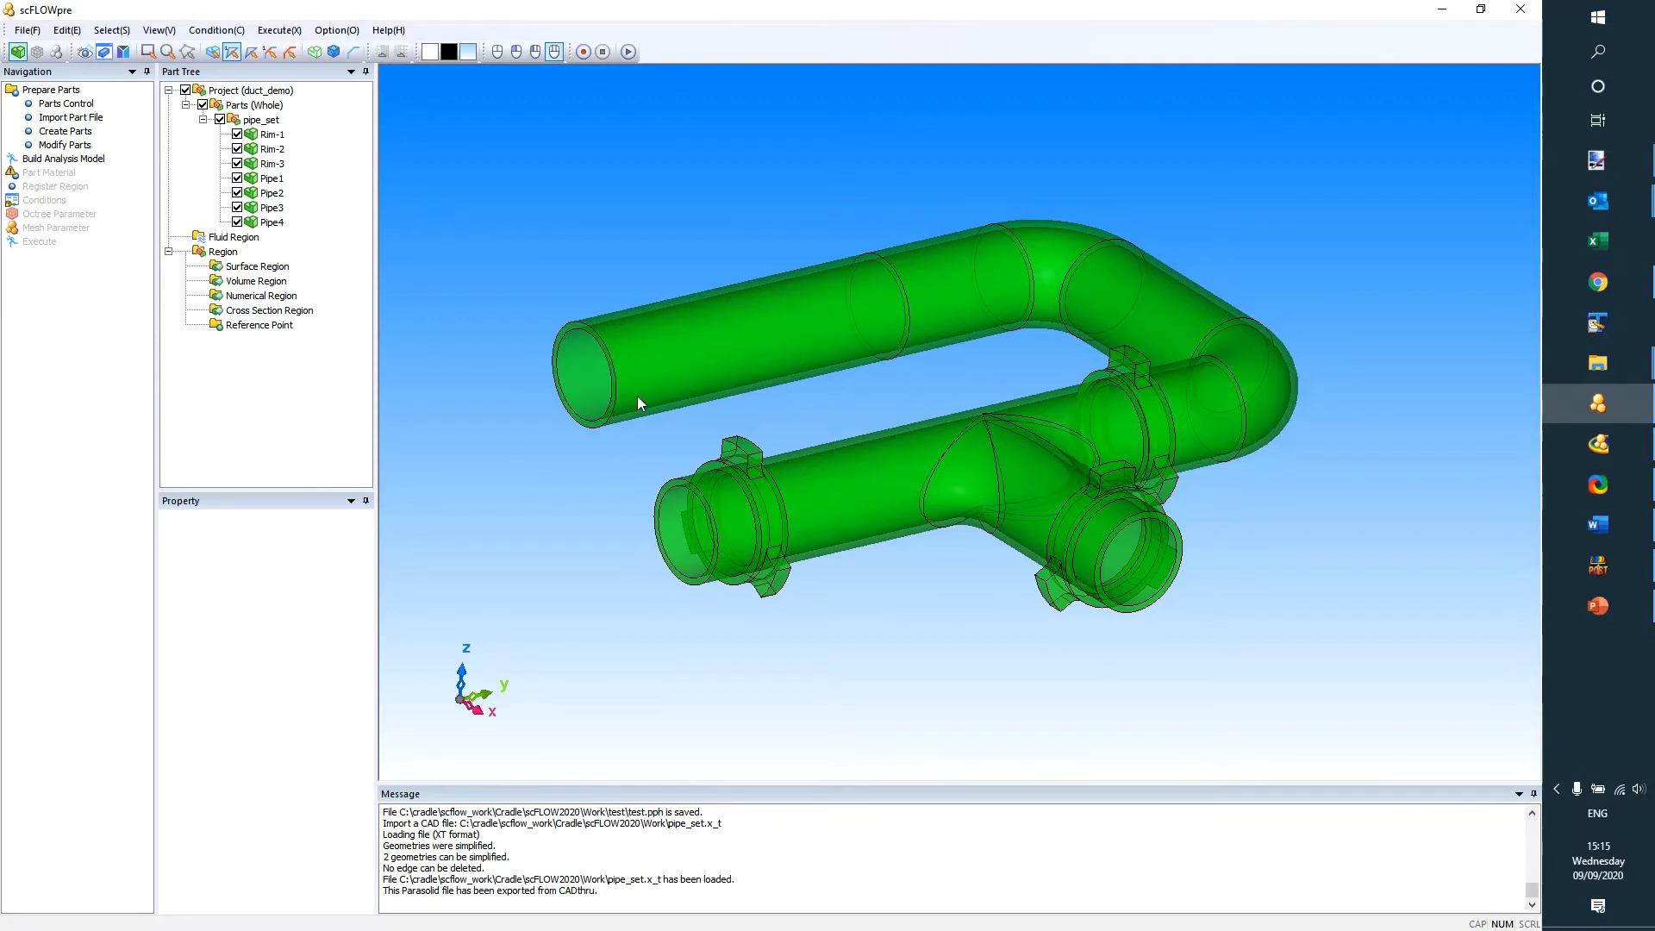
Start the Create Cover tool and set the cover thickness to 0.01 m
click(62, 145)
double_click(62, 146)
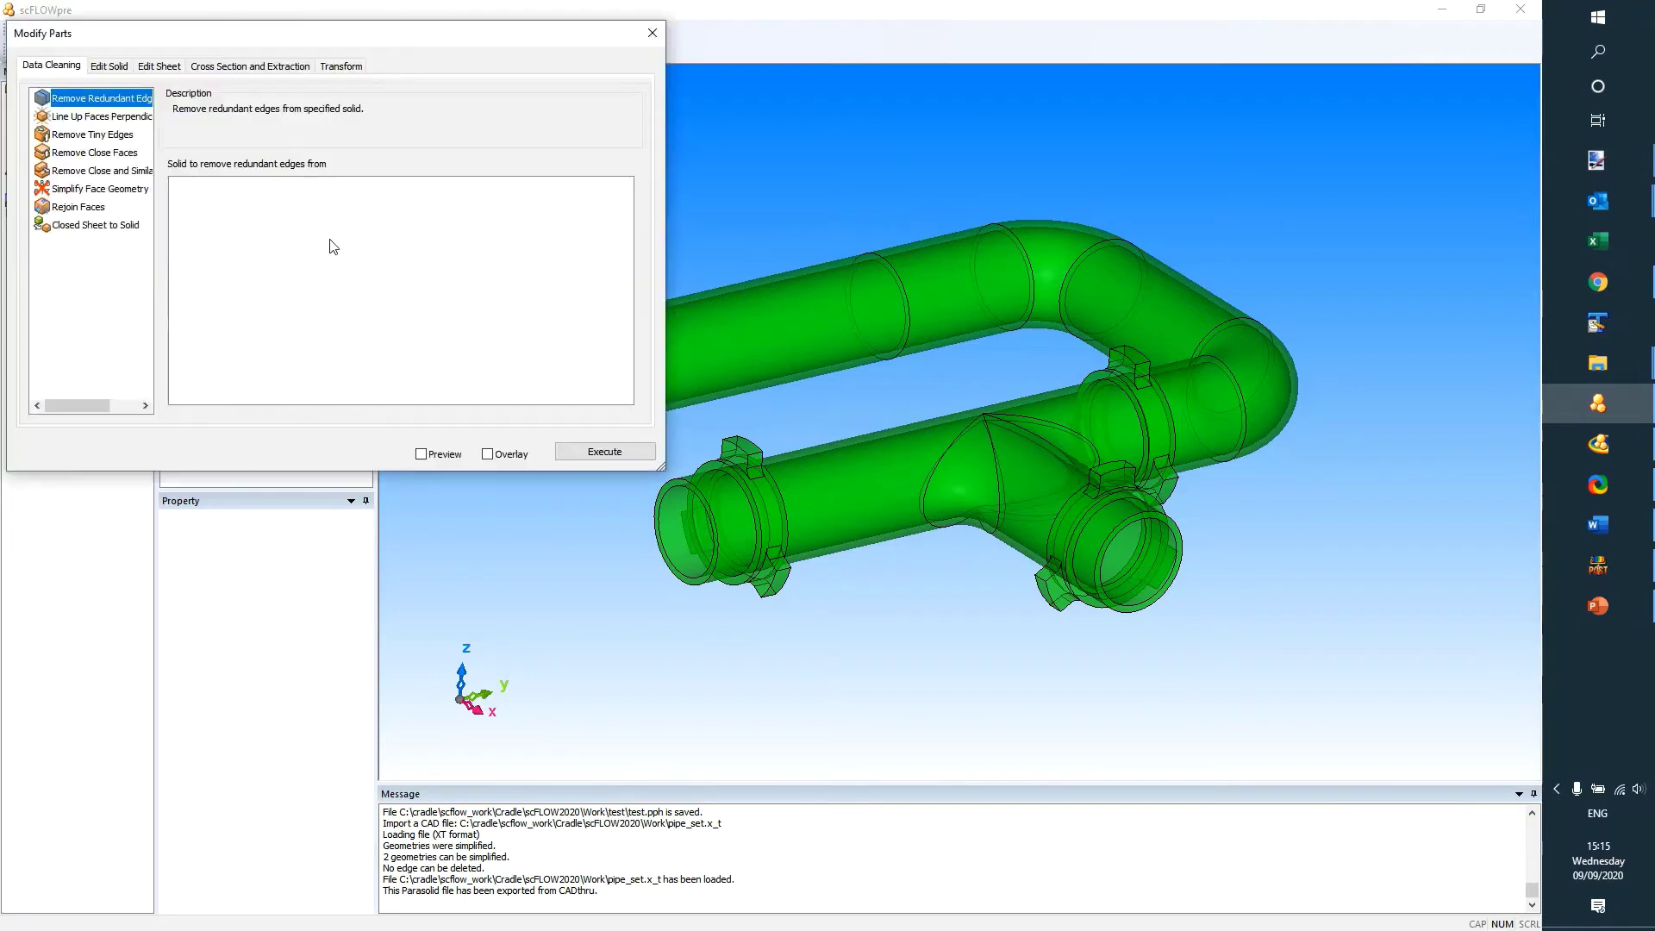
click(243, 71)
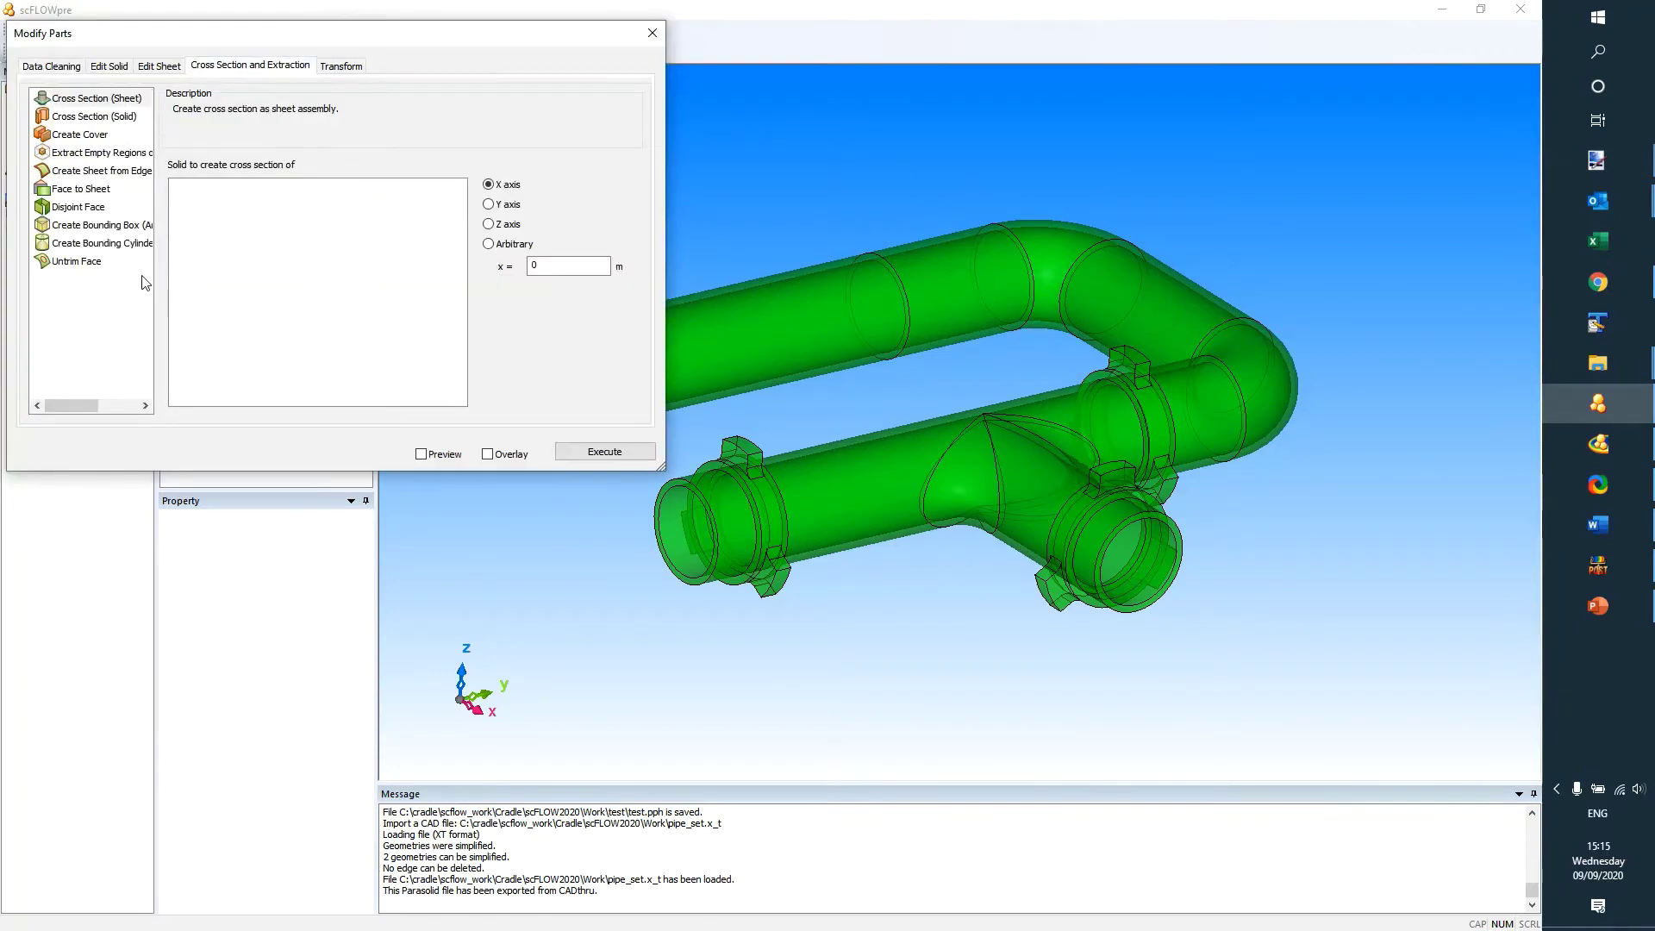
click(85, 136)
click(552, 395)
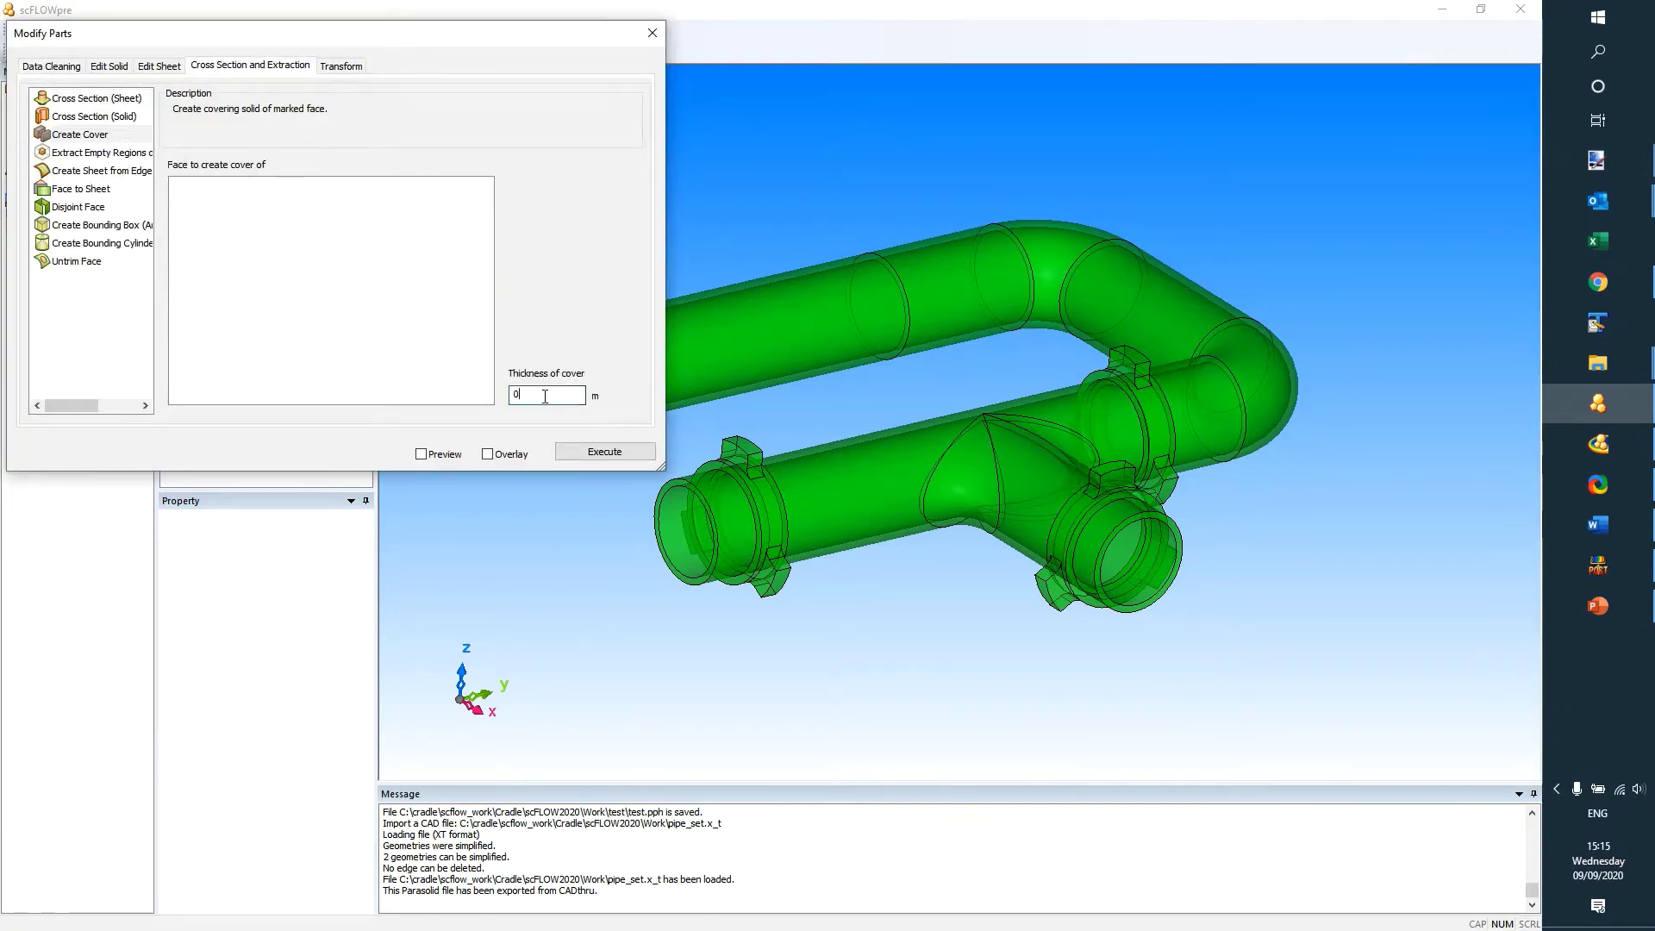
text(.01)
Cap the Pipe2, Pipe1 and Pipe4 end openings, previewing and then creating the covers
click(1128, 610)
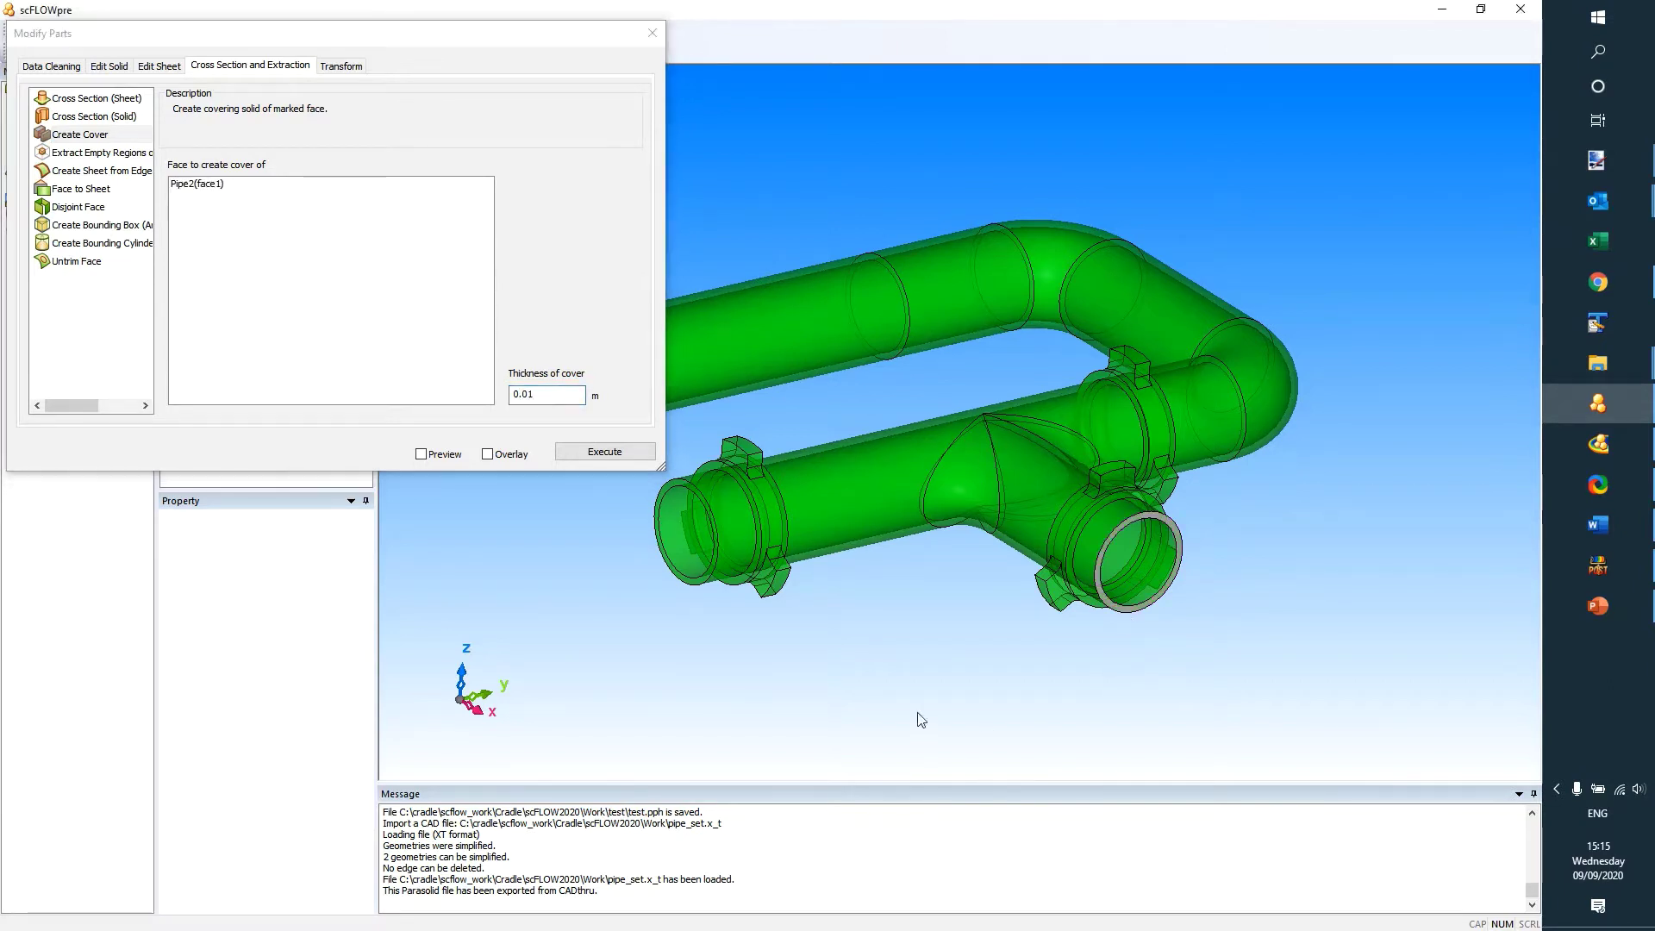
click(703, 580)
mouse_move(781, 642)
right_down()
mouse_move(990, 702)
mouse_move(859, 638)
right_up()
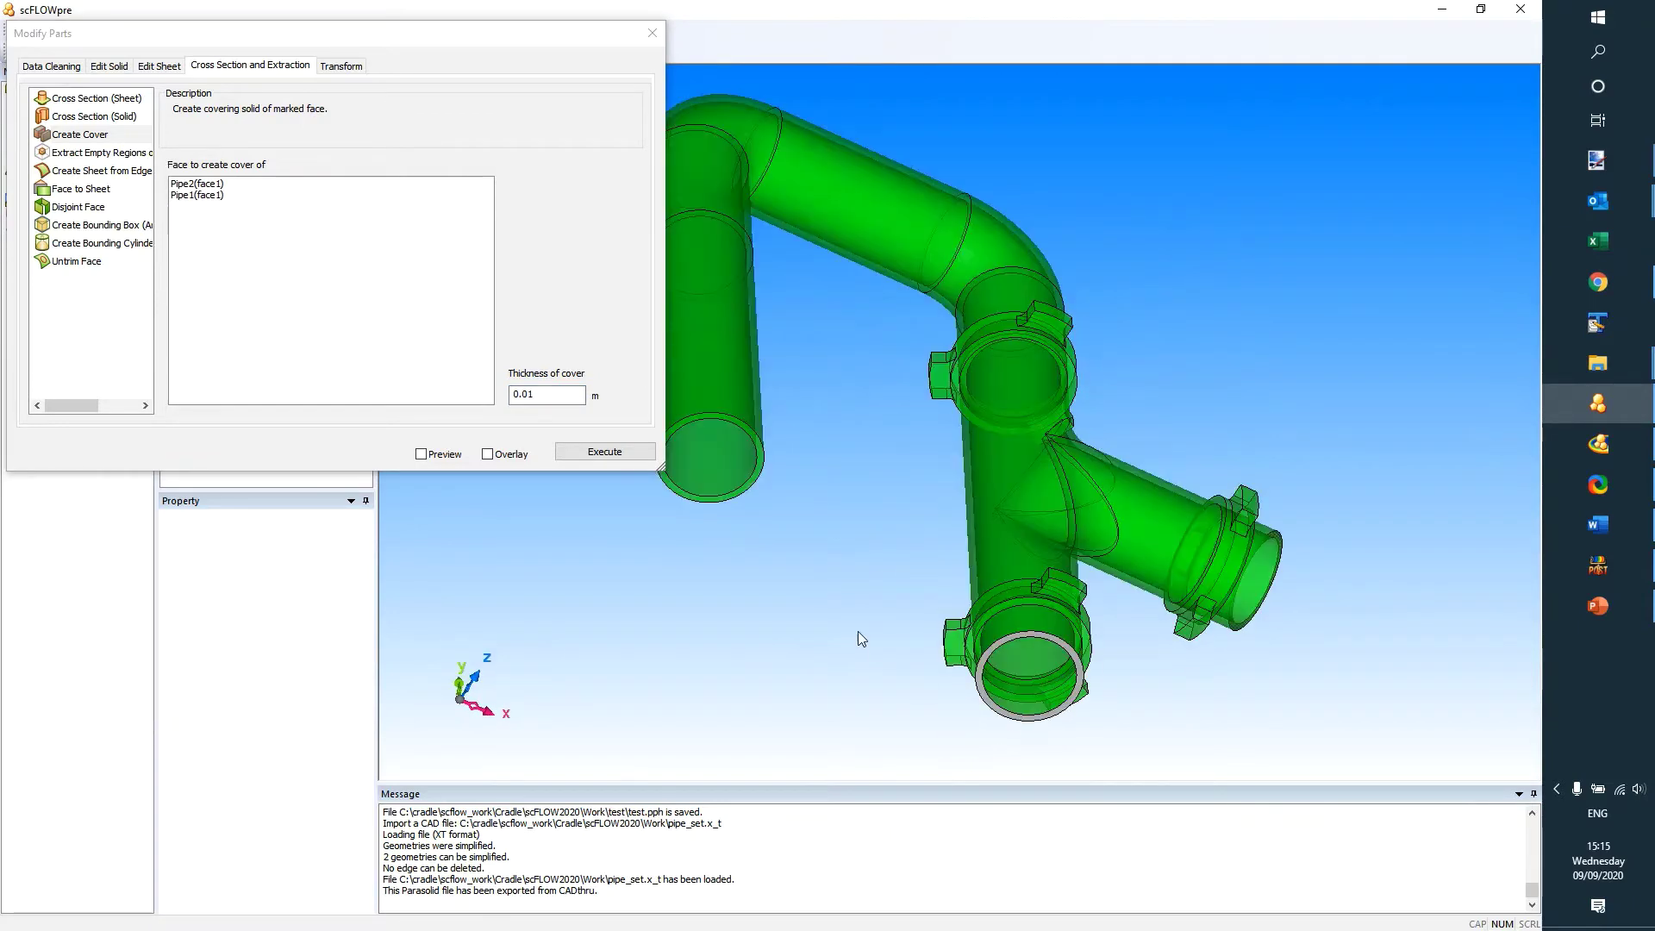
click(738, 494)
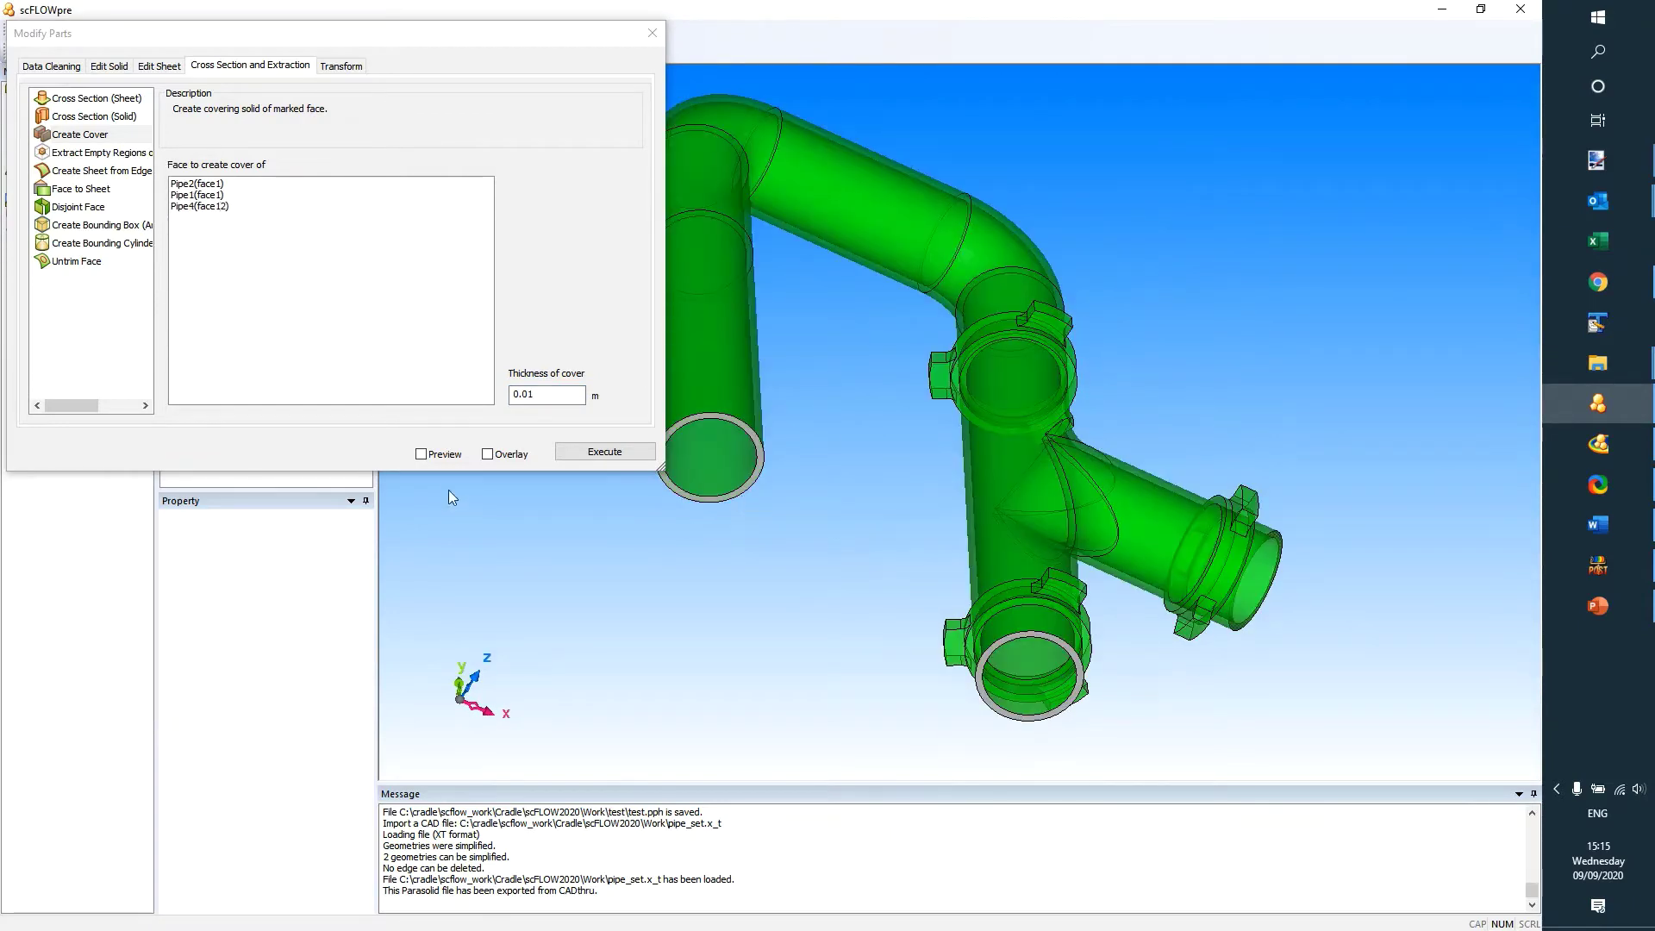
click(421, 454)
click(489, 454)
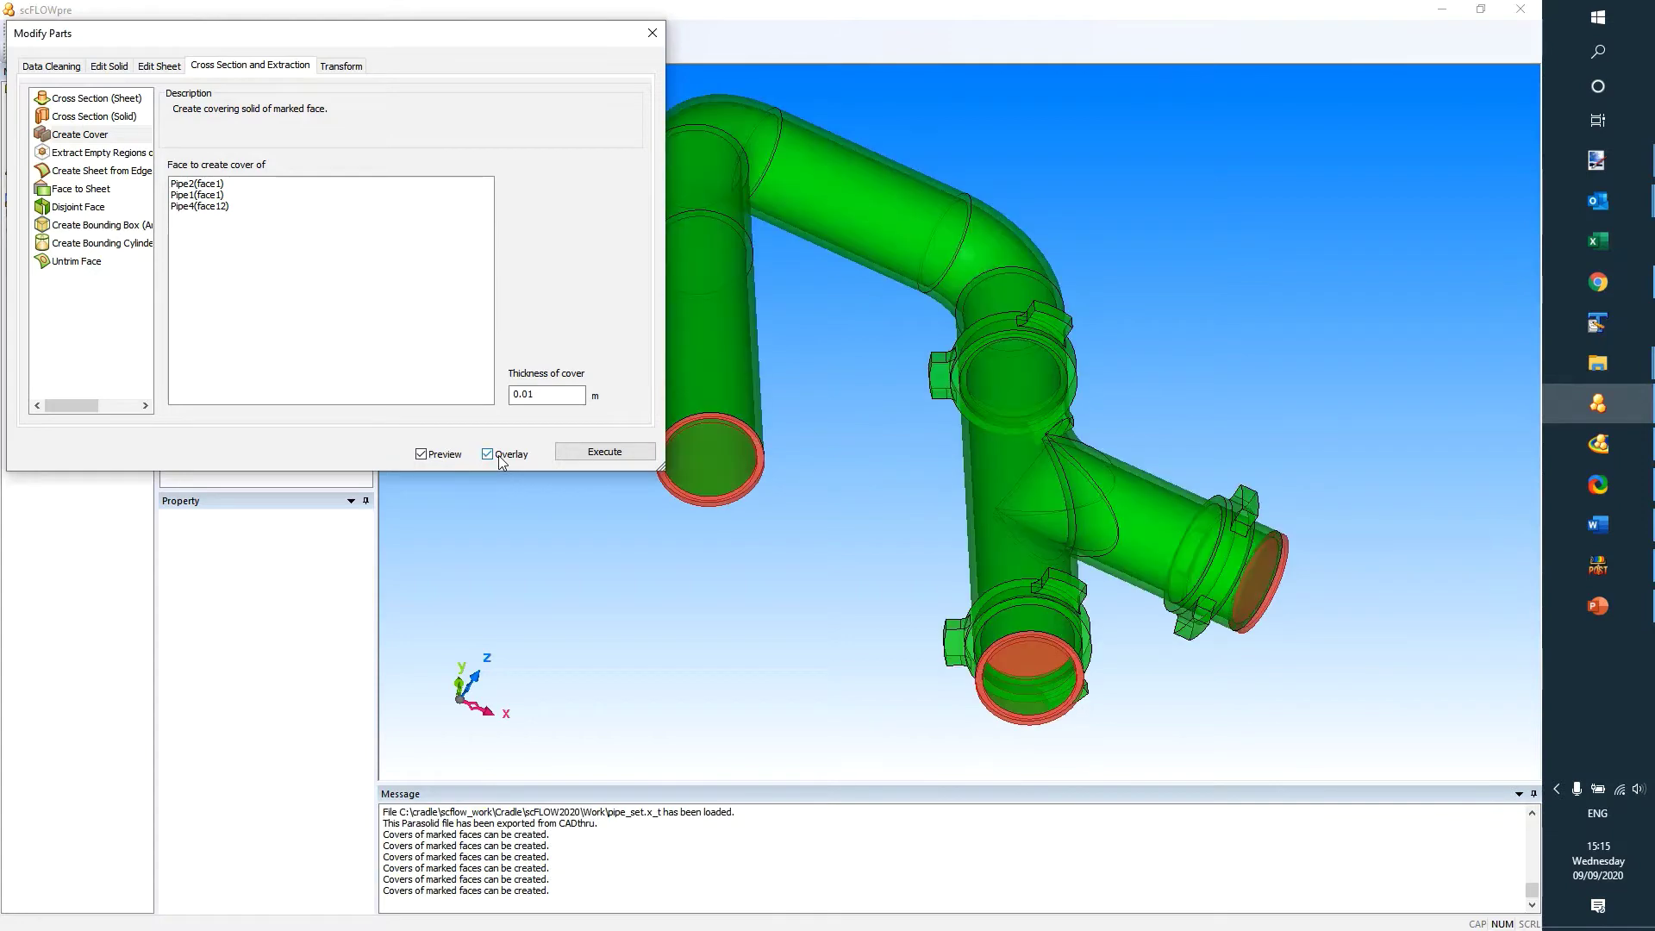
click(590, 453)
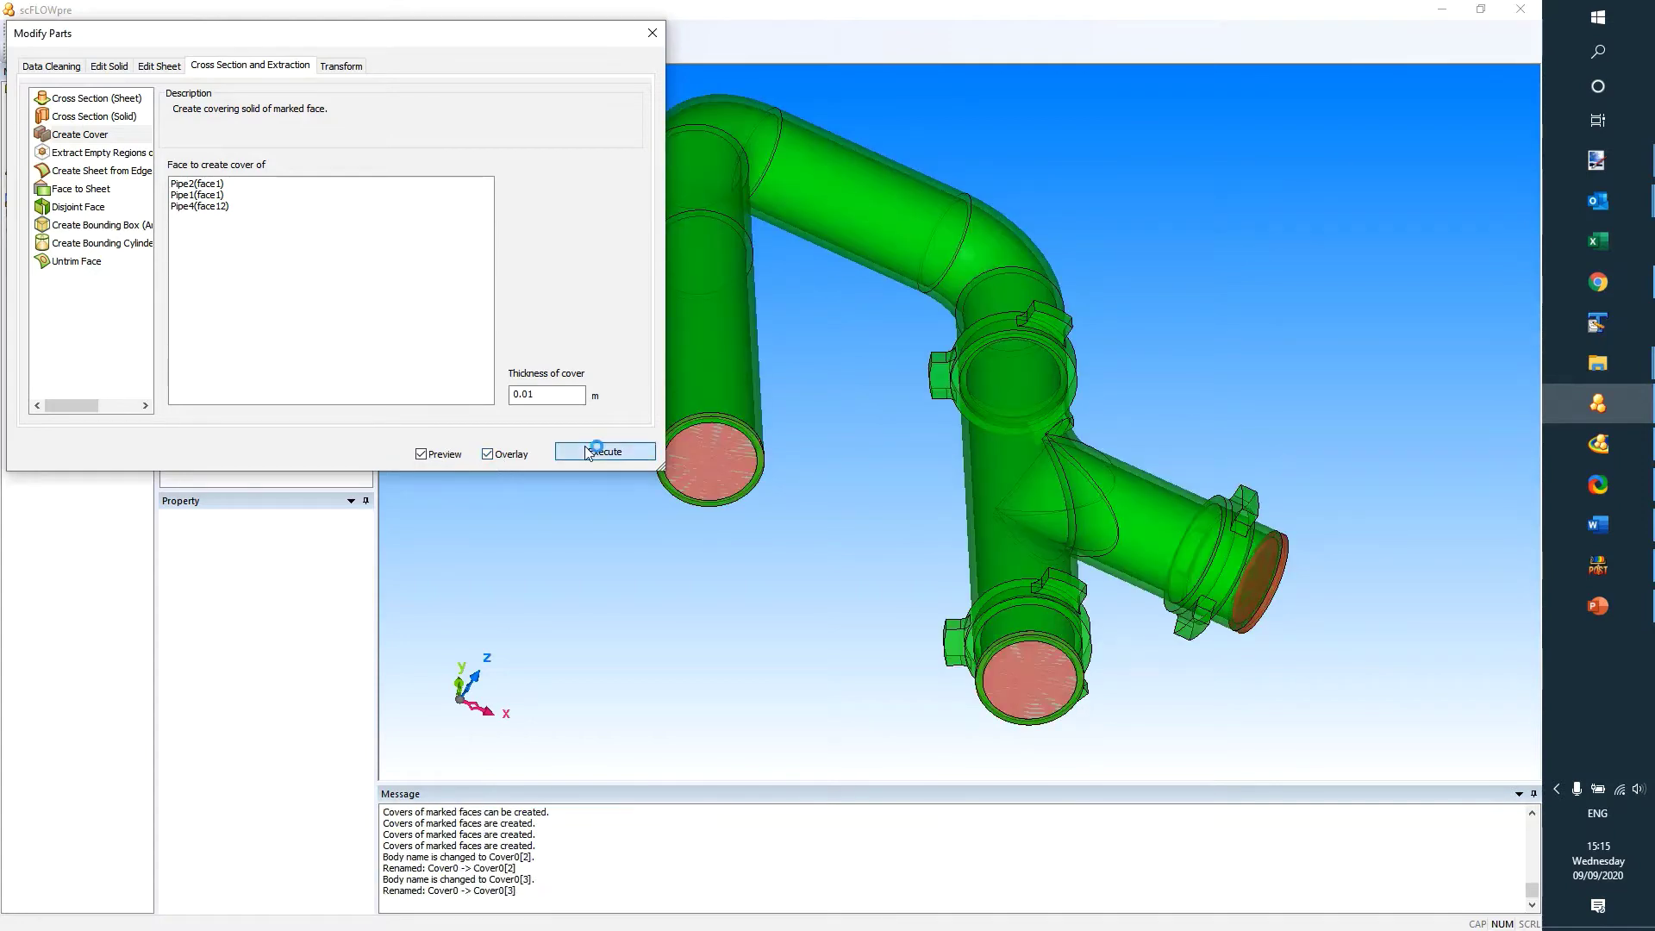
drag(758, 500, 1123, 592)
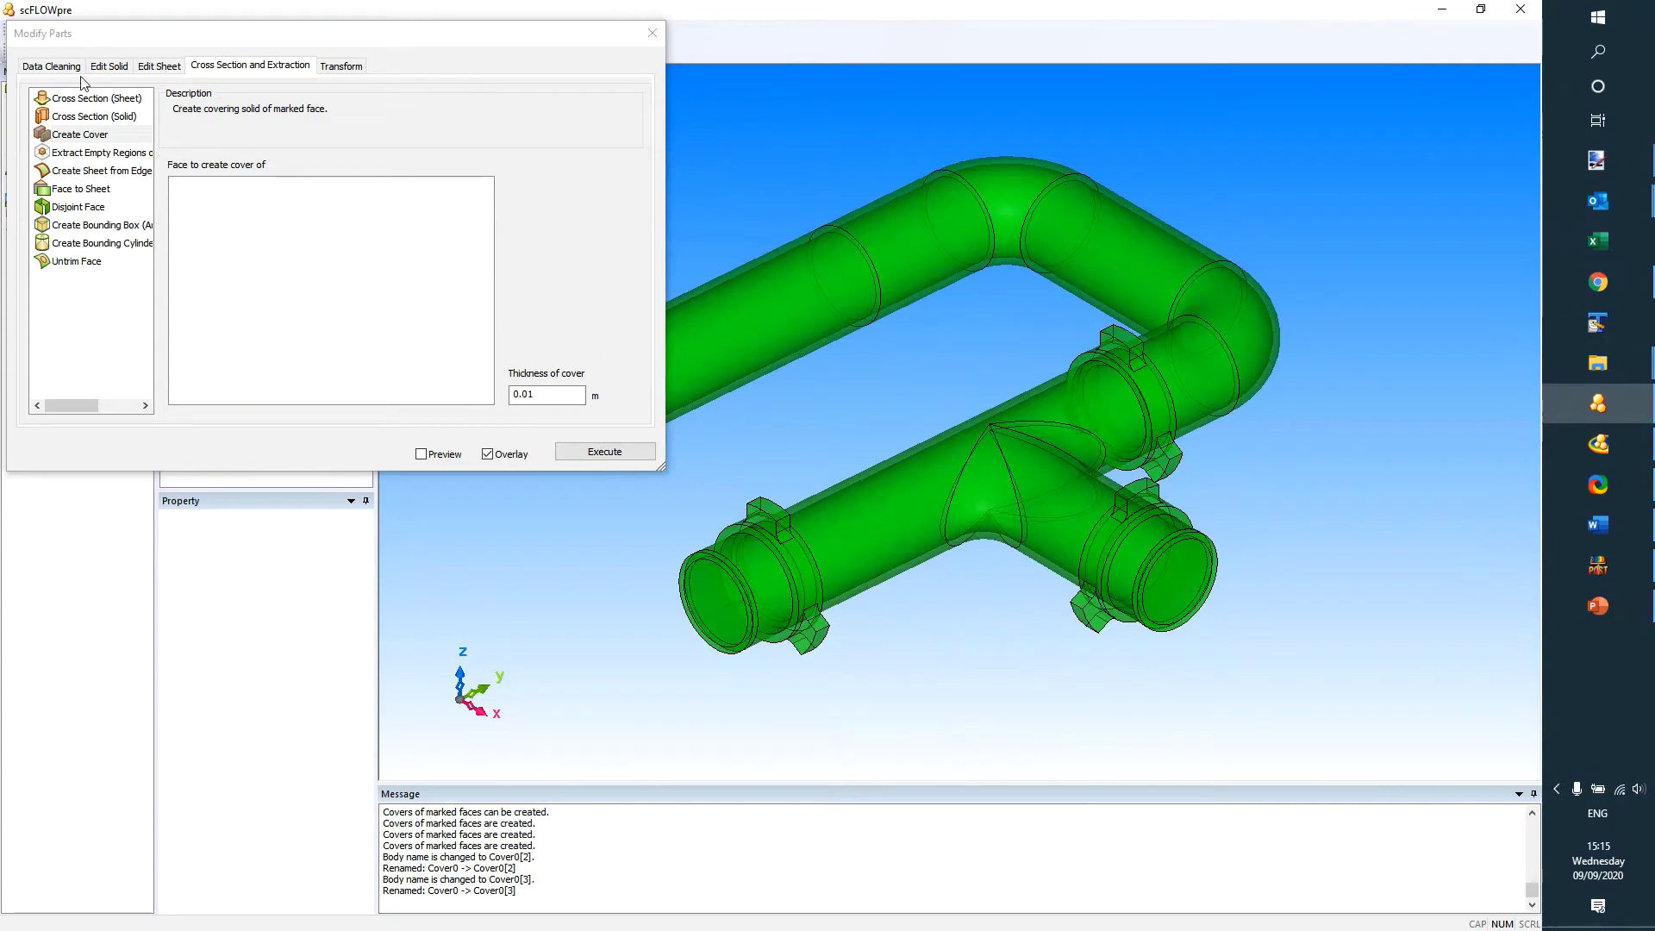
Unite all ten parts, Rim-1 through Cover0[3], into the single solid Rim-1[2]
click(120, 69)
click(80, 100)
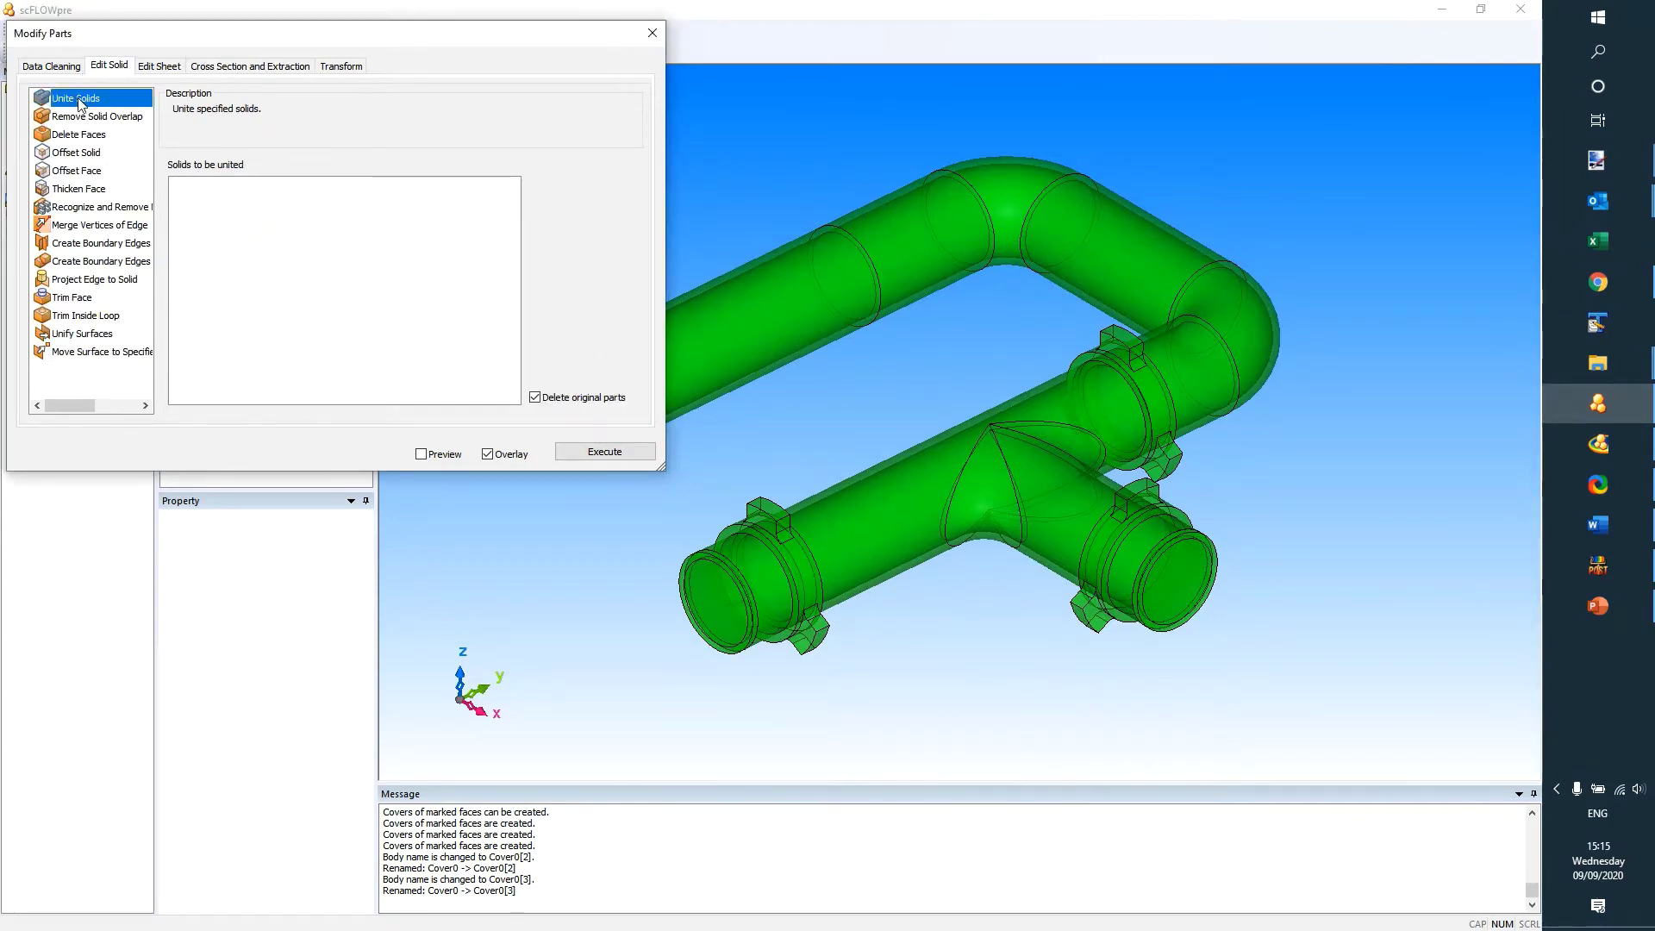
drag(174, 39, 681, 79)
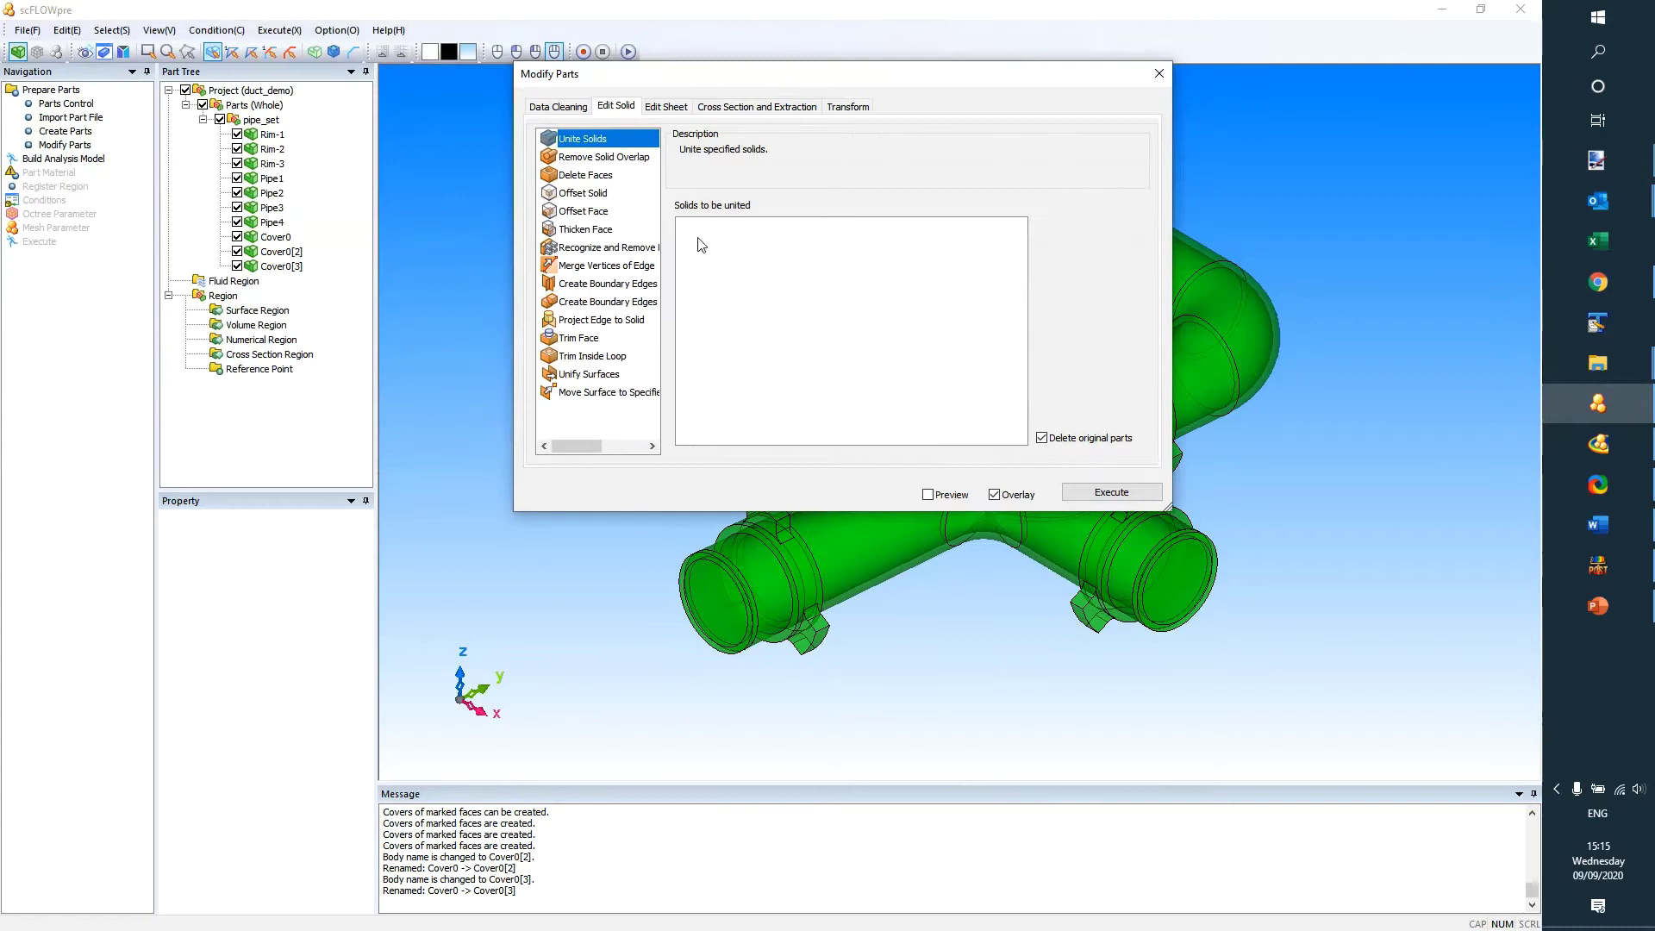
click(266, 135)
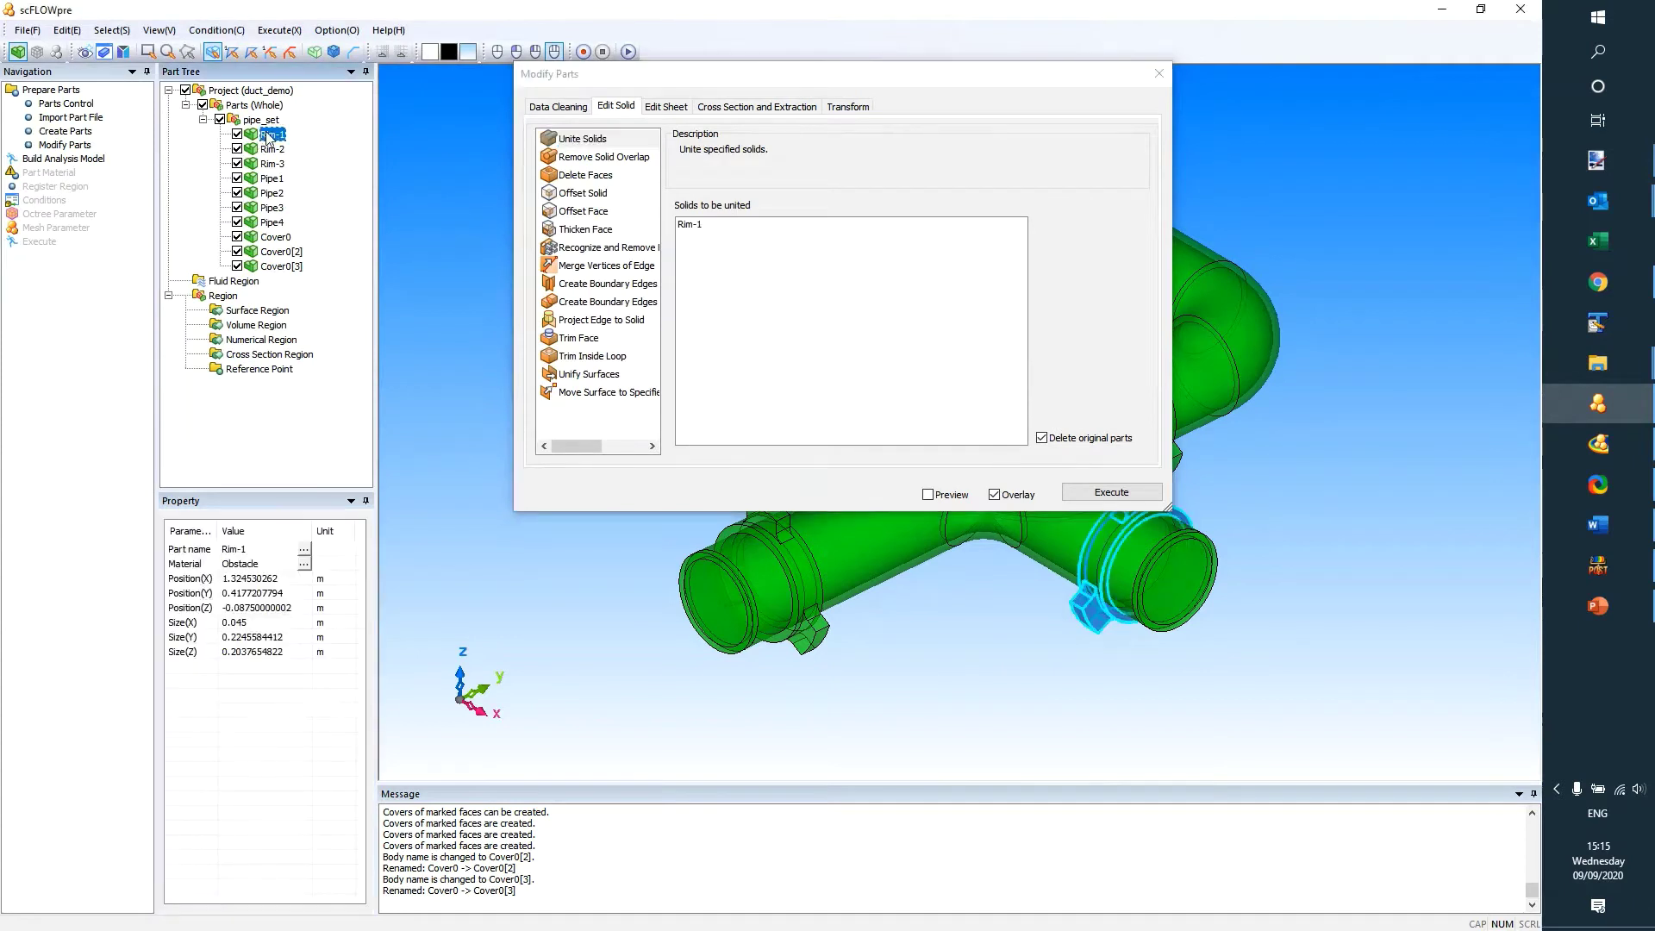
shift+click(277, 266)
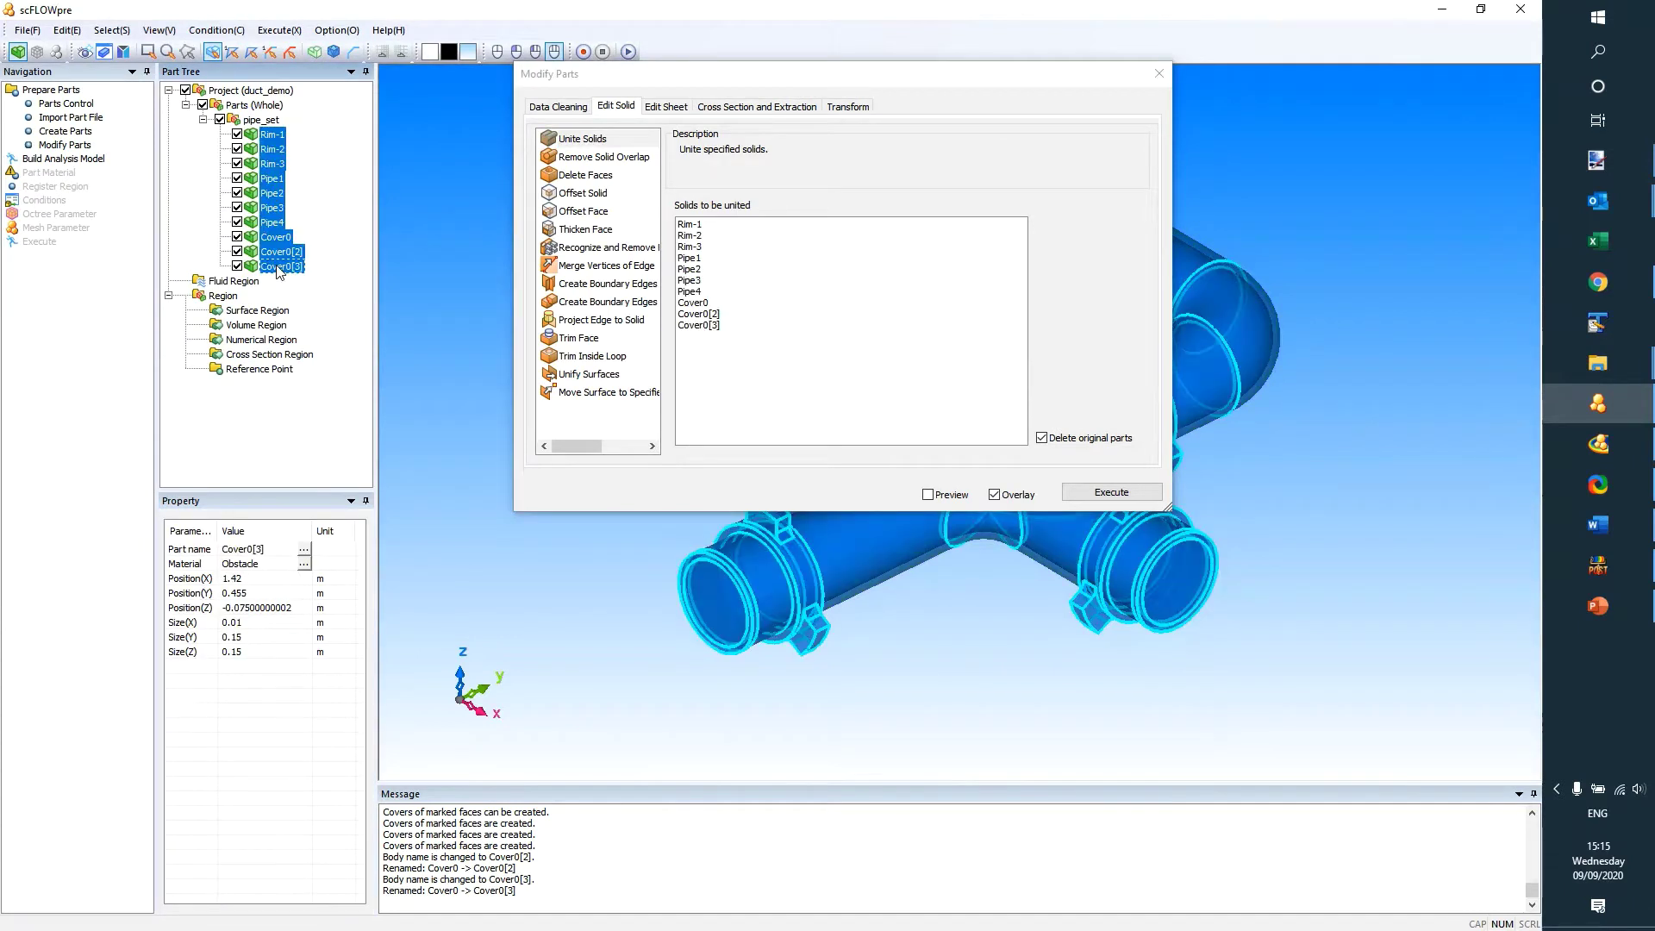
click(1091, 495)
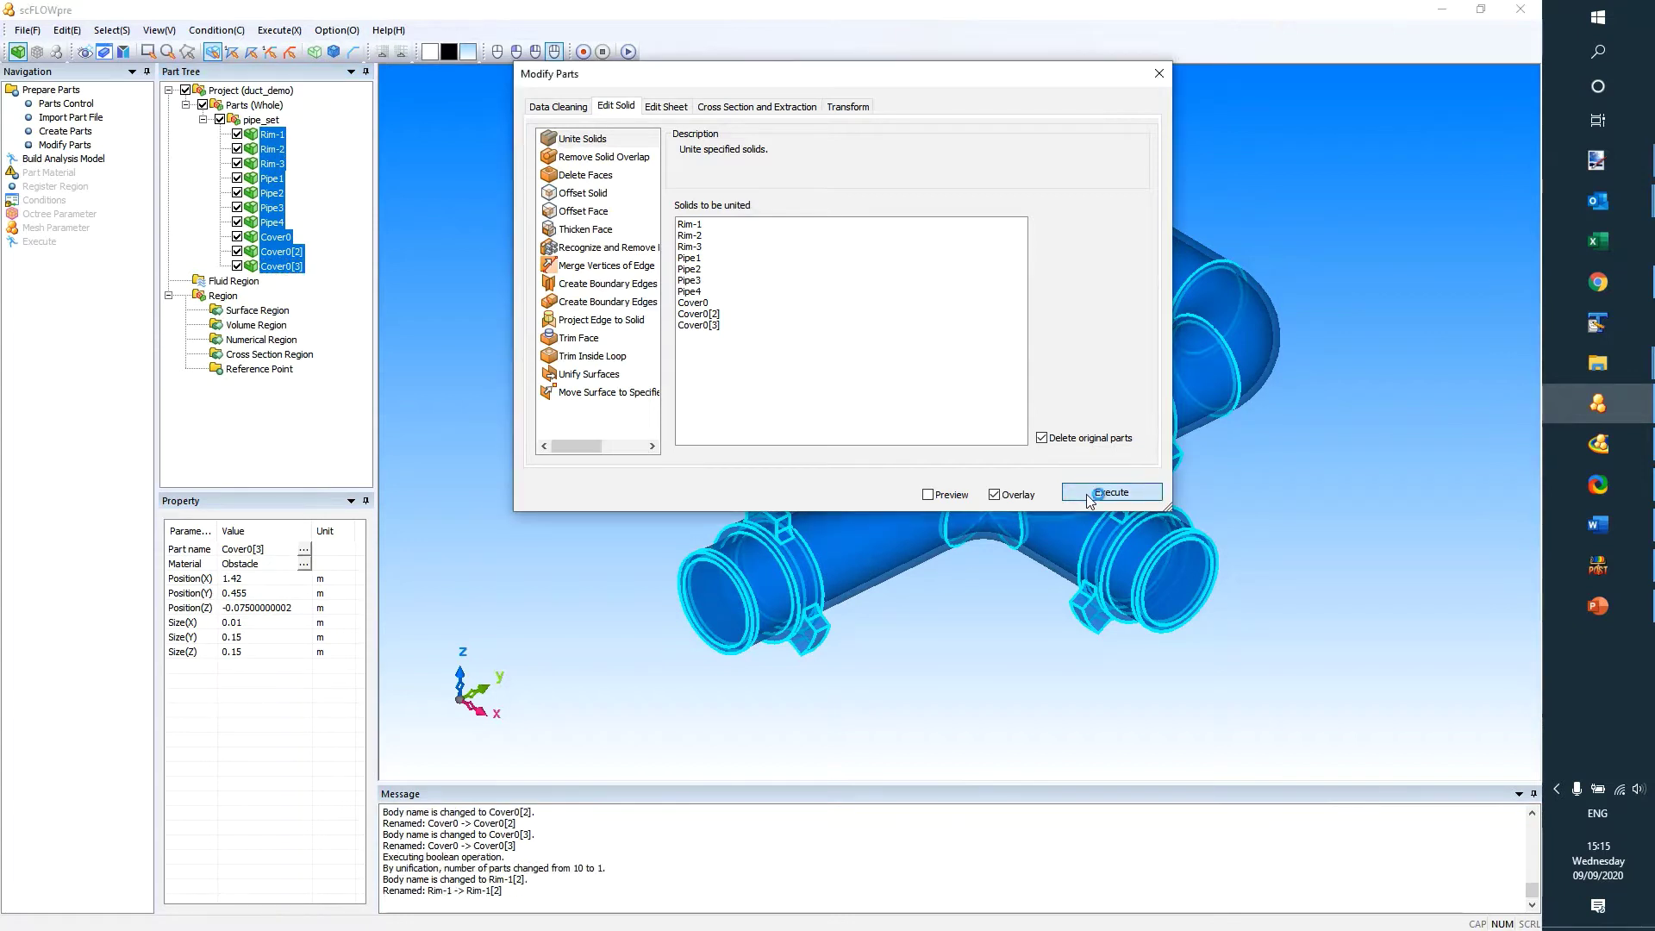
click(1159, 74)
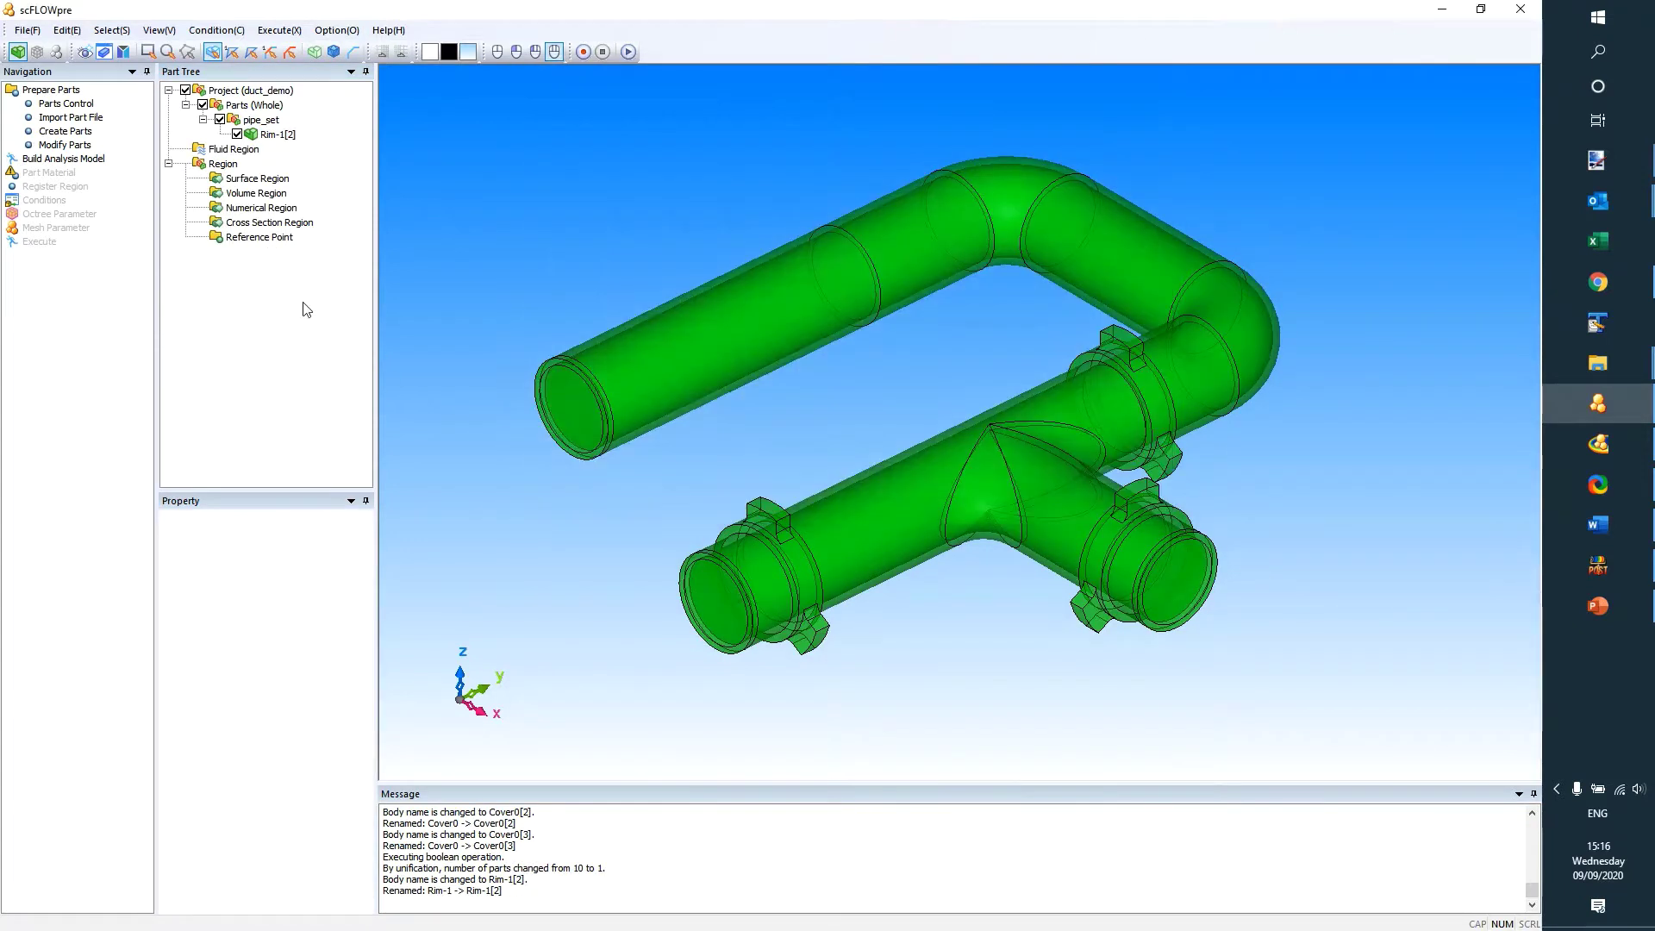
click(278, 136)
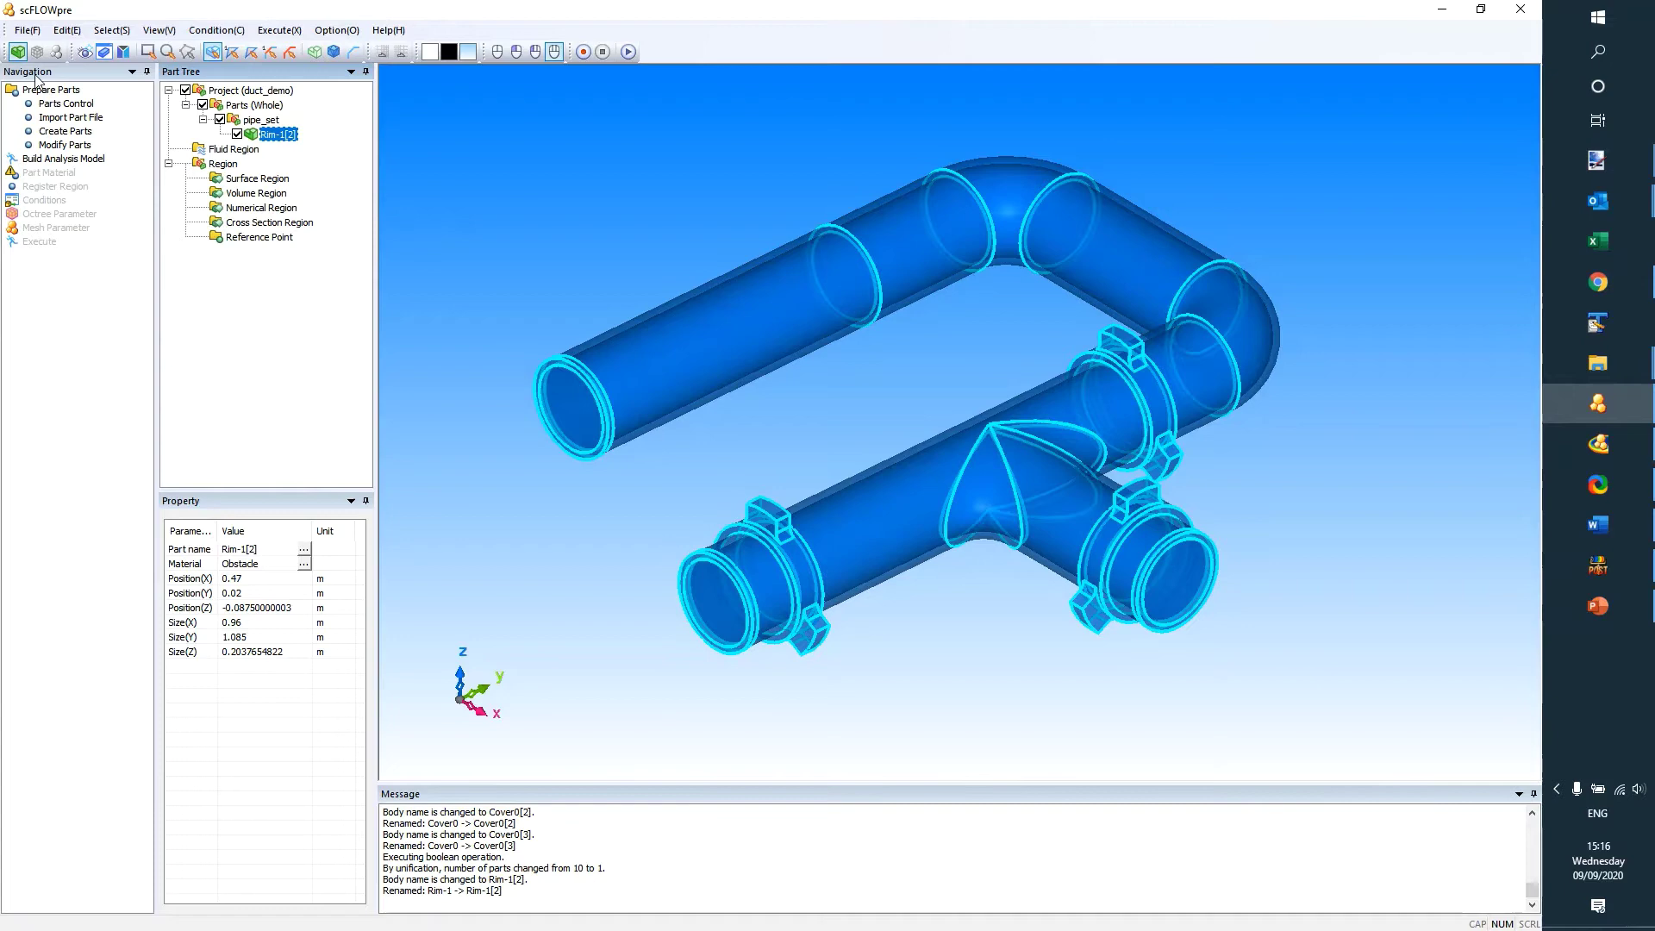
Extract the empty interior of Rim-1[2] as a new solid, Extracted0
click(64, 146)
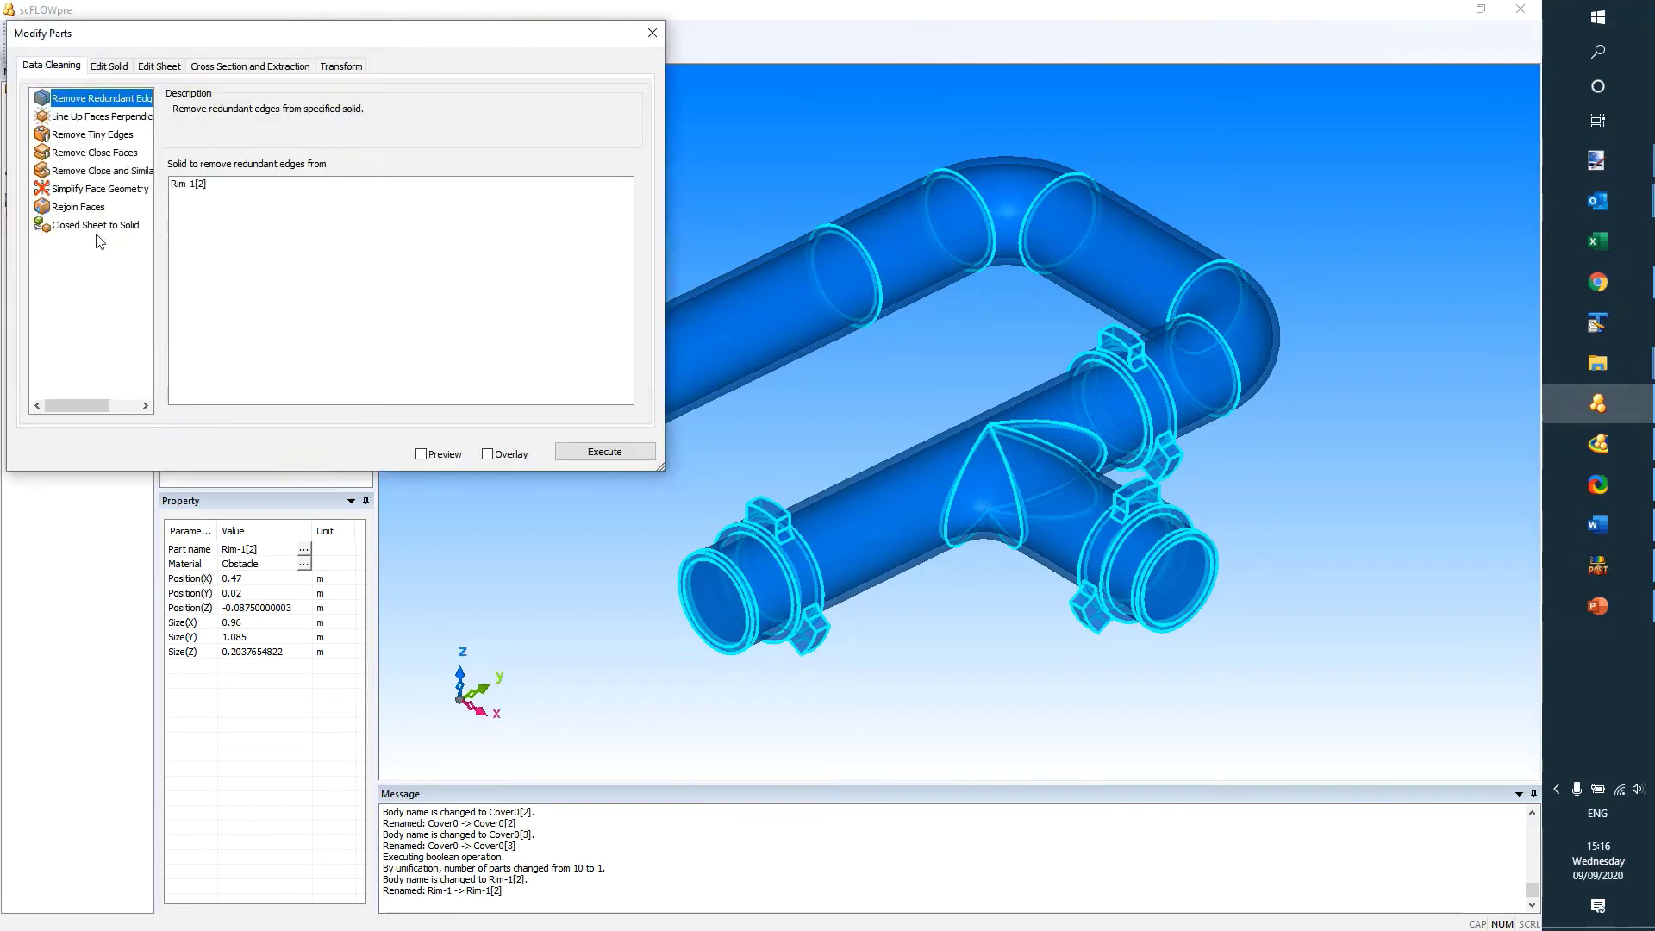
click(240, 66)
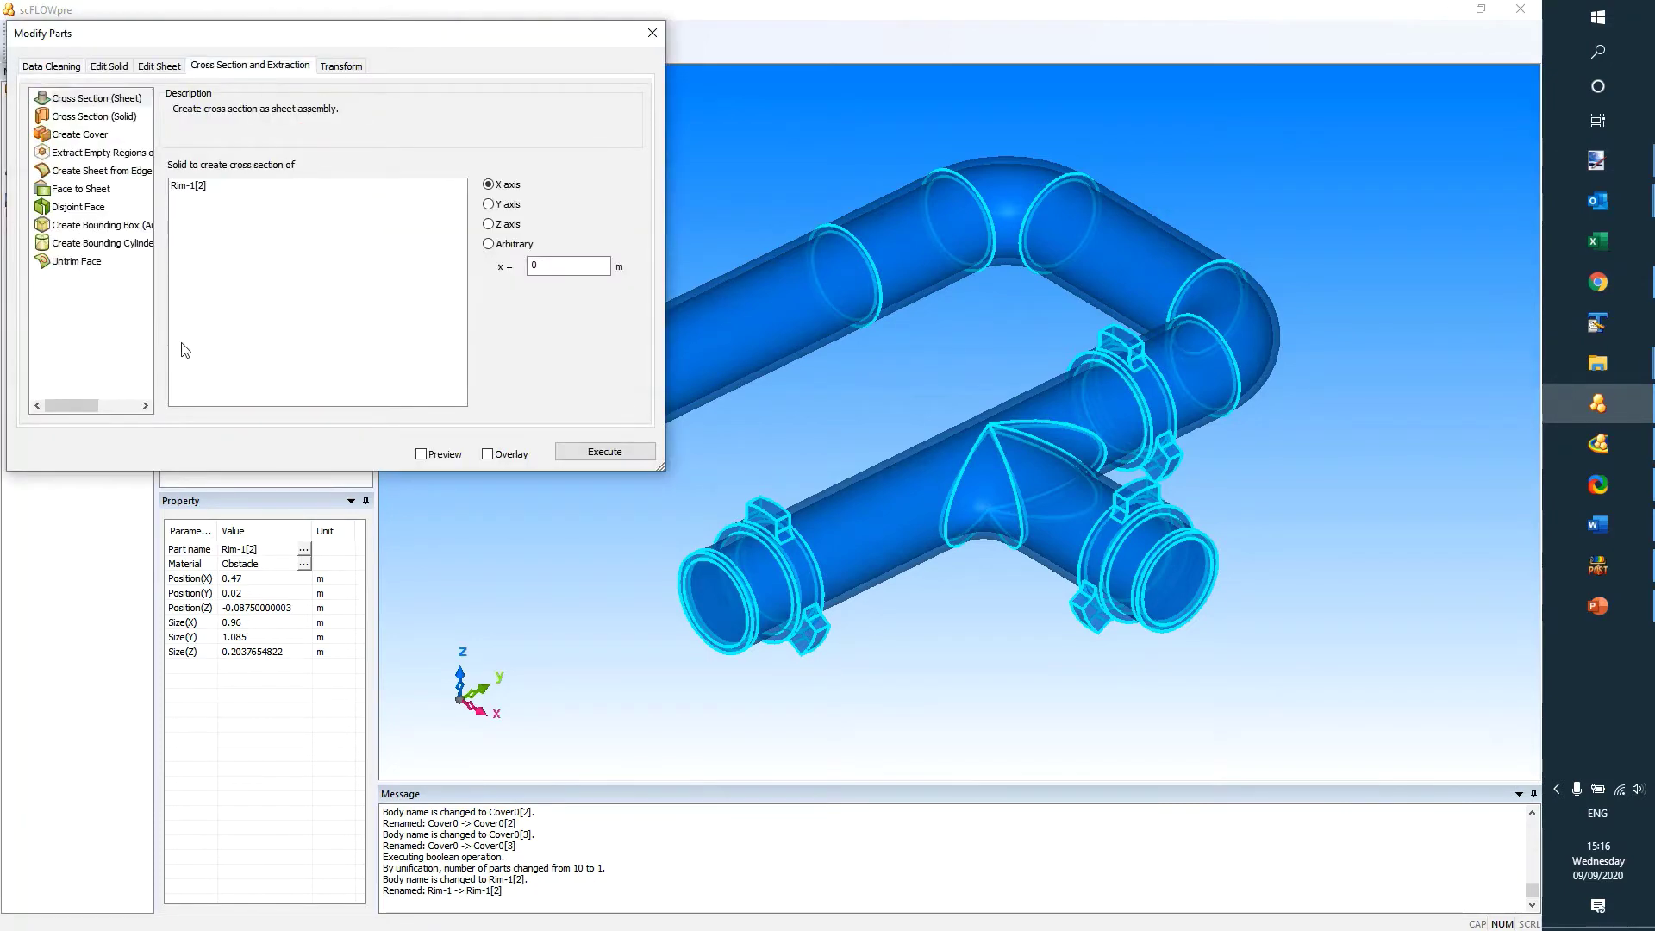
click(100, 153)
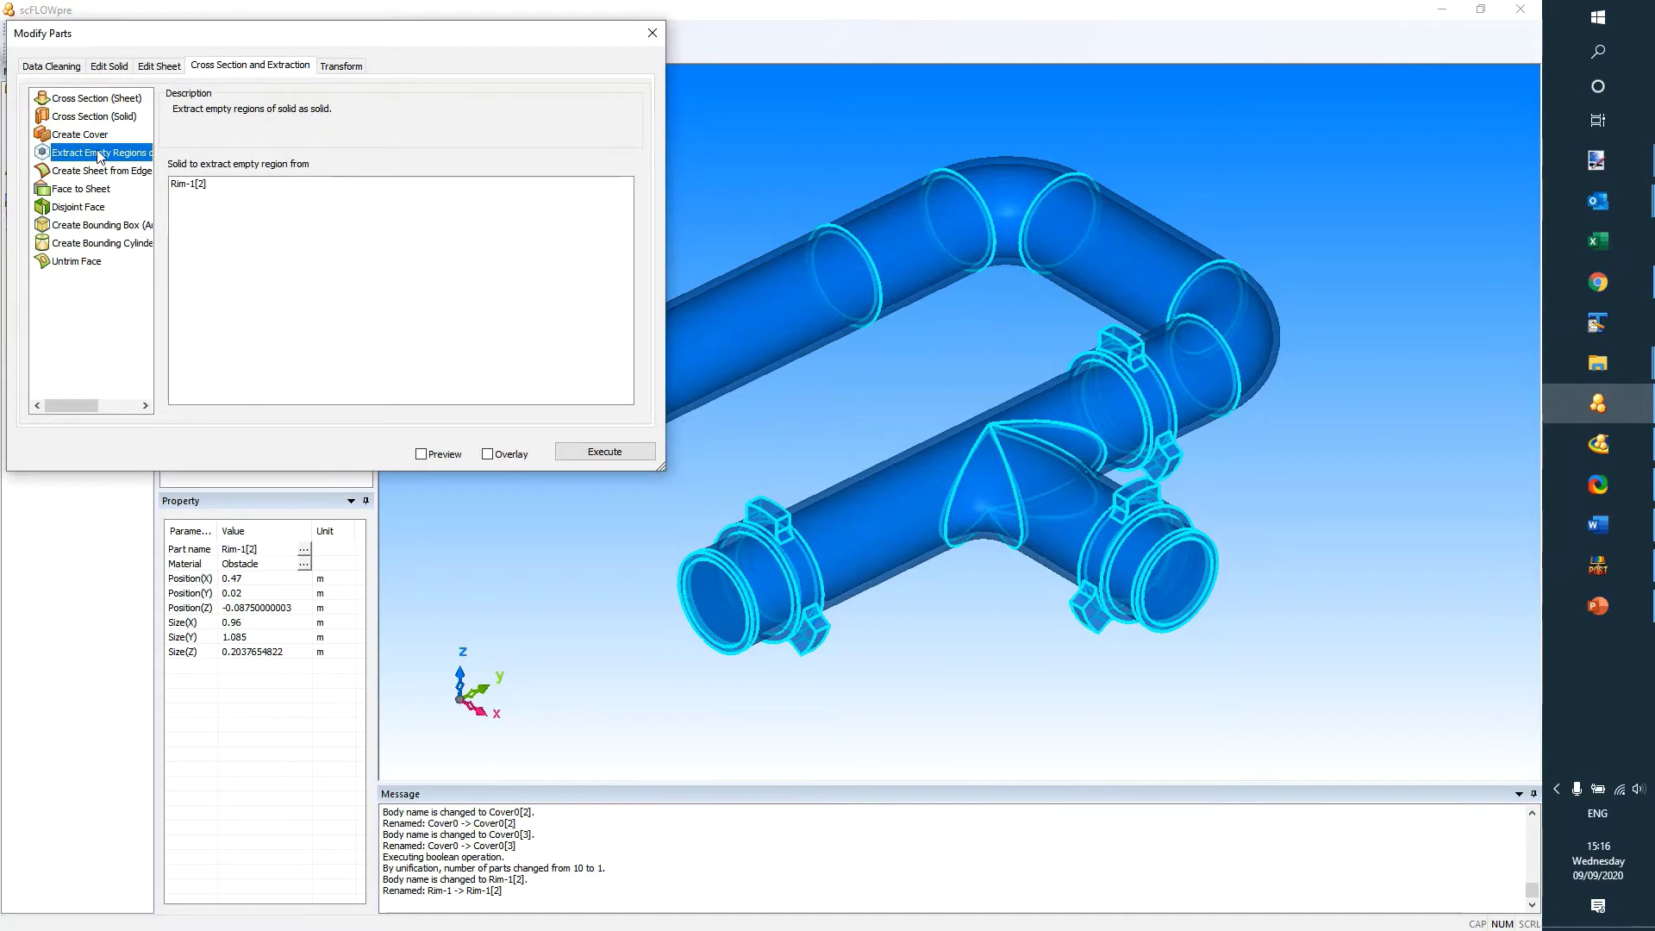
click(193, 186)
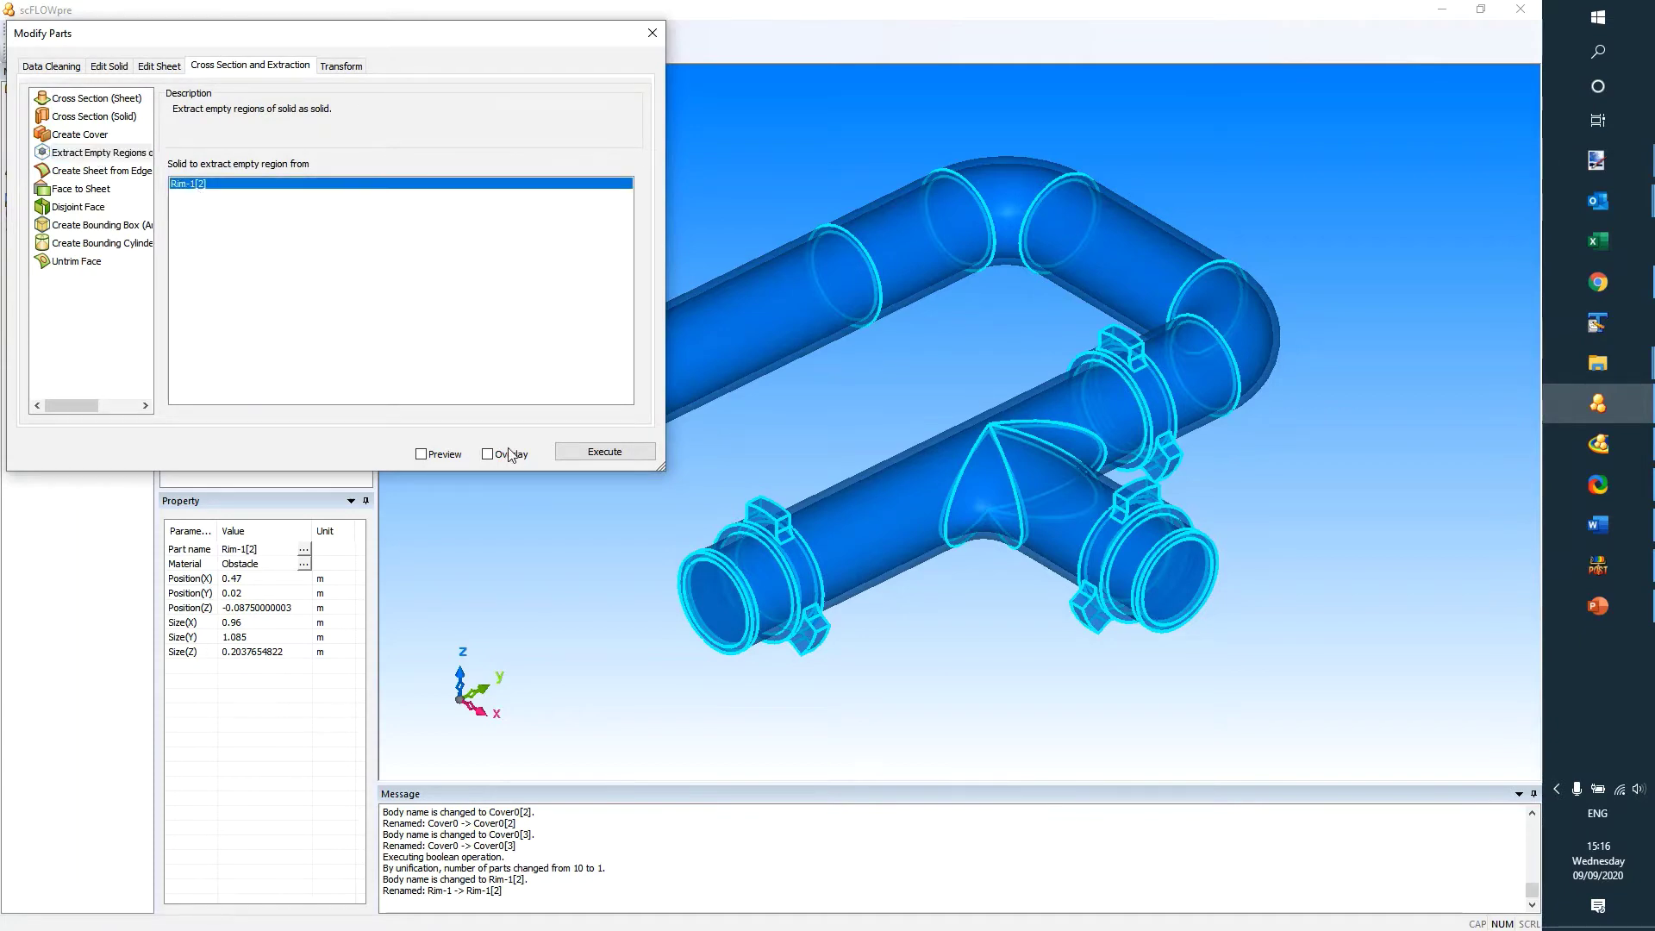
click(603, 453)
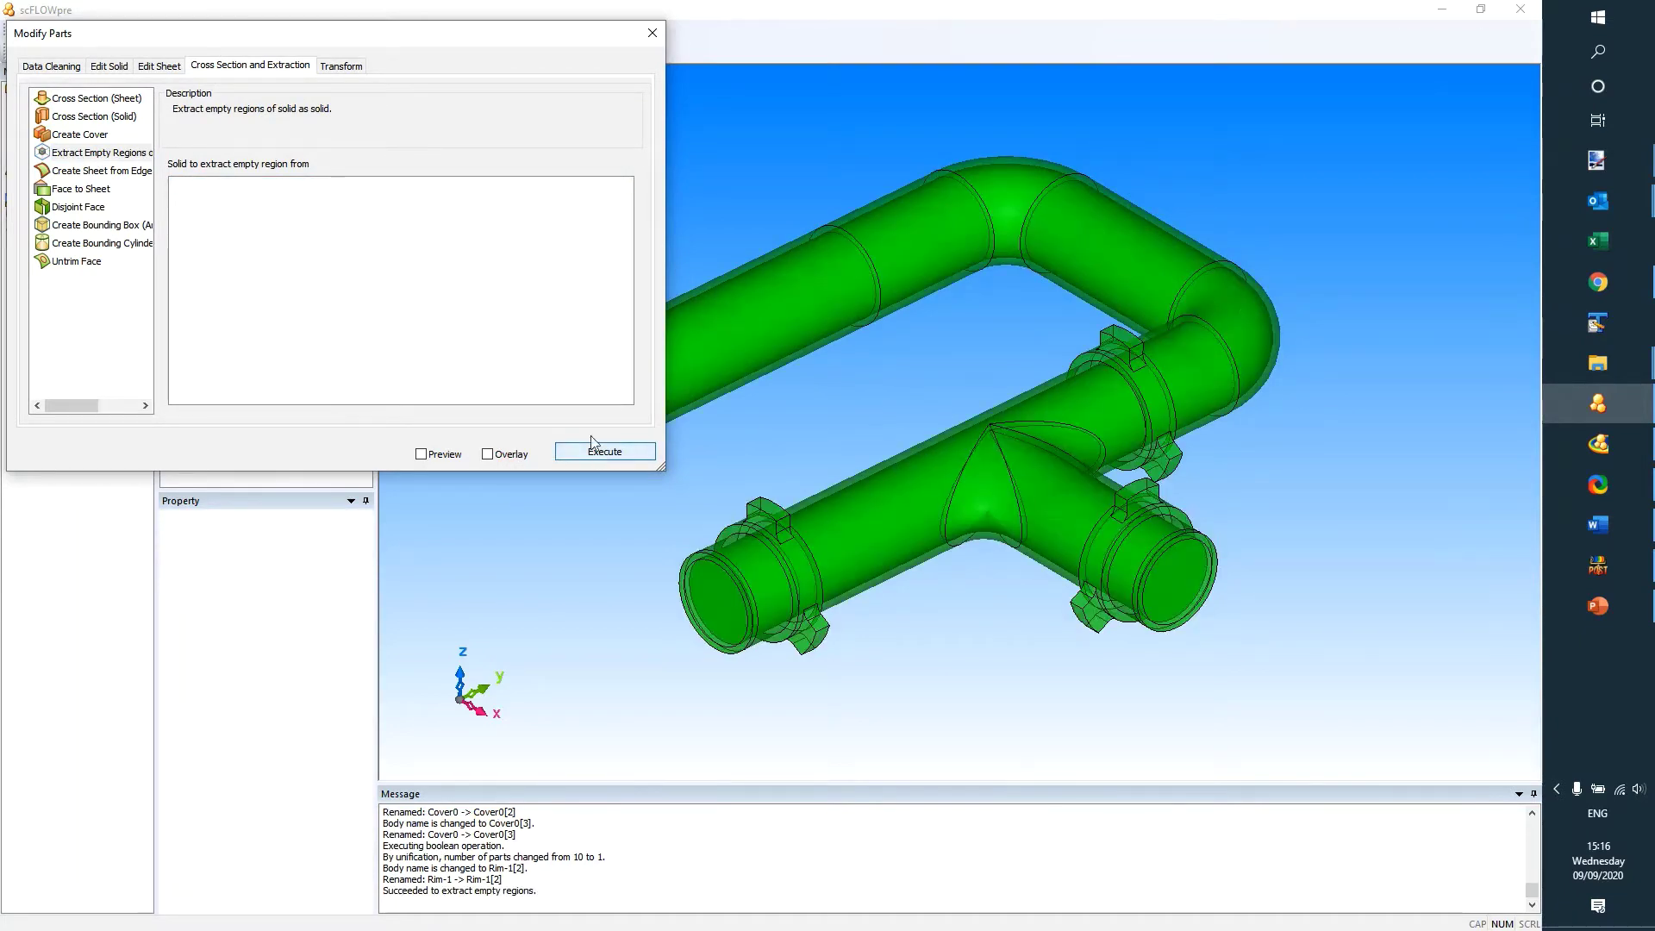
click(667, 106)
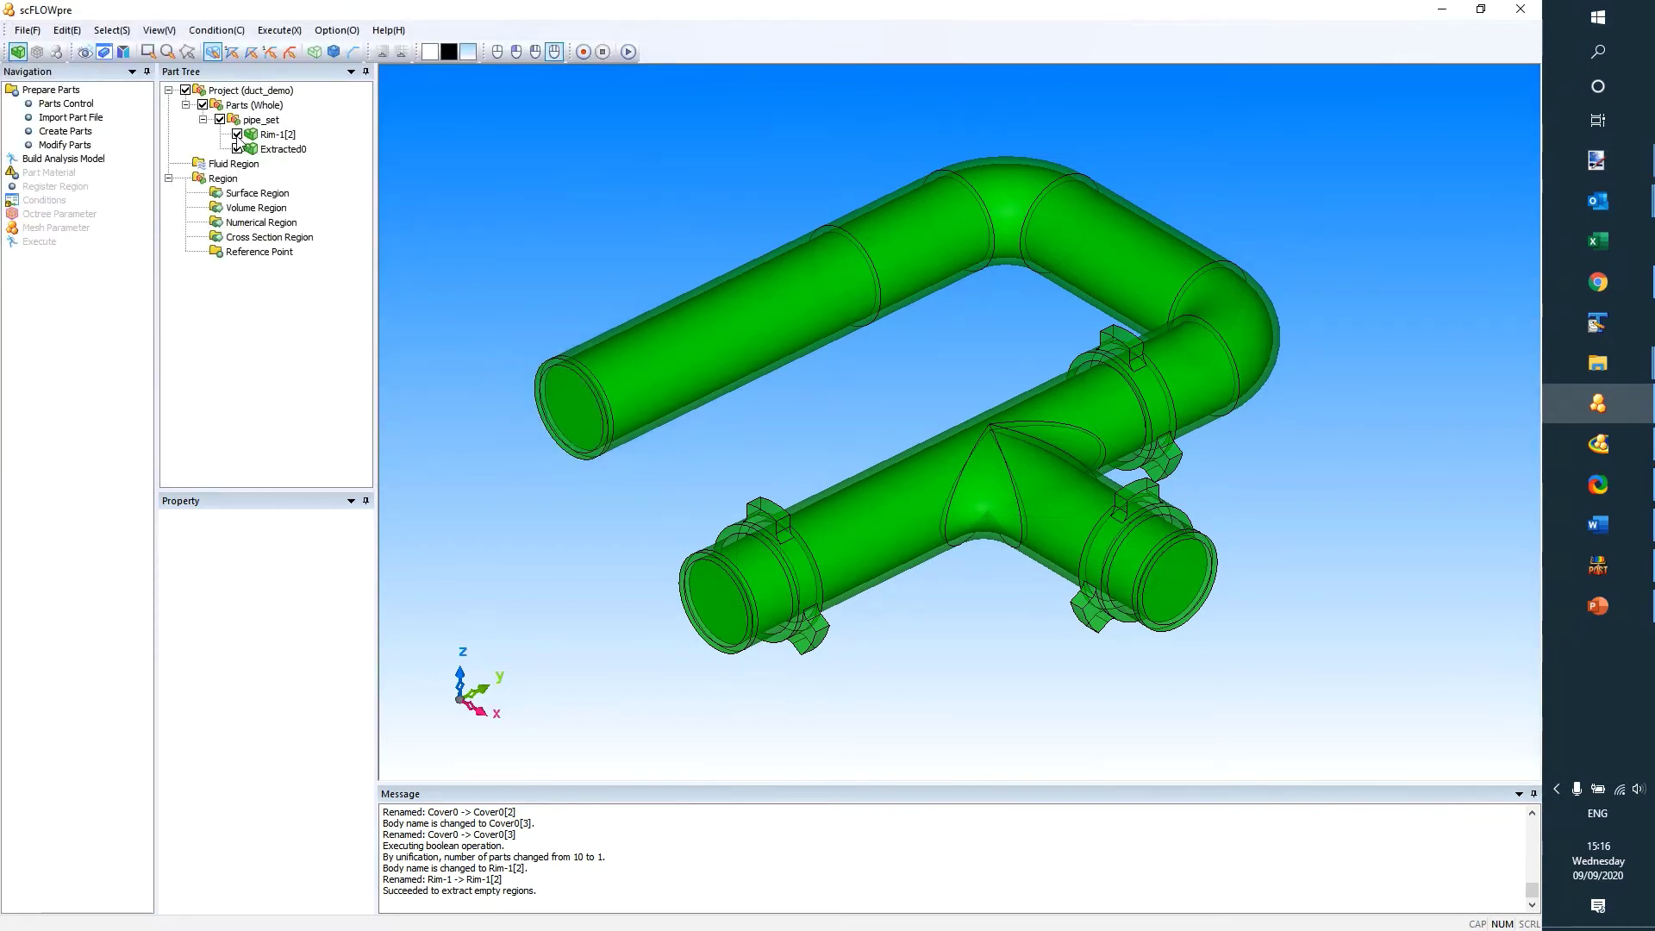
Hide and delete the Rim-1[2] part, confirming the deletion
click(237, 135)
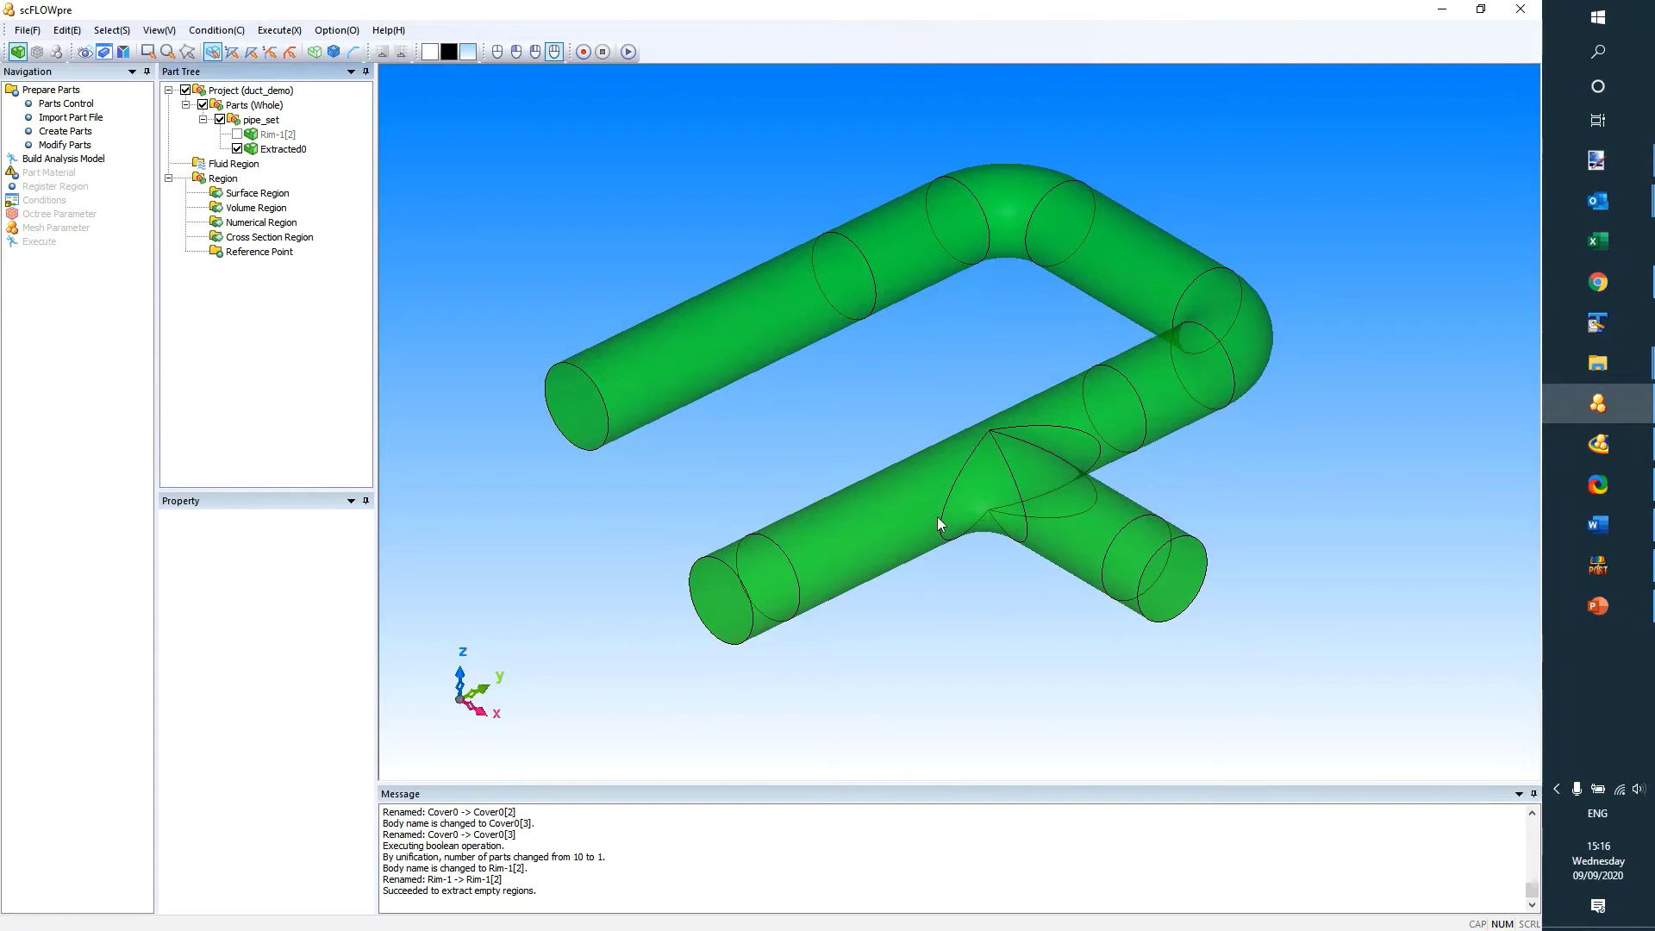
right_click(264, 135)
click(297, 171)
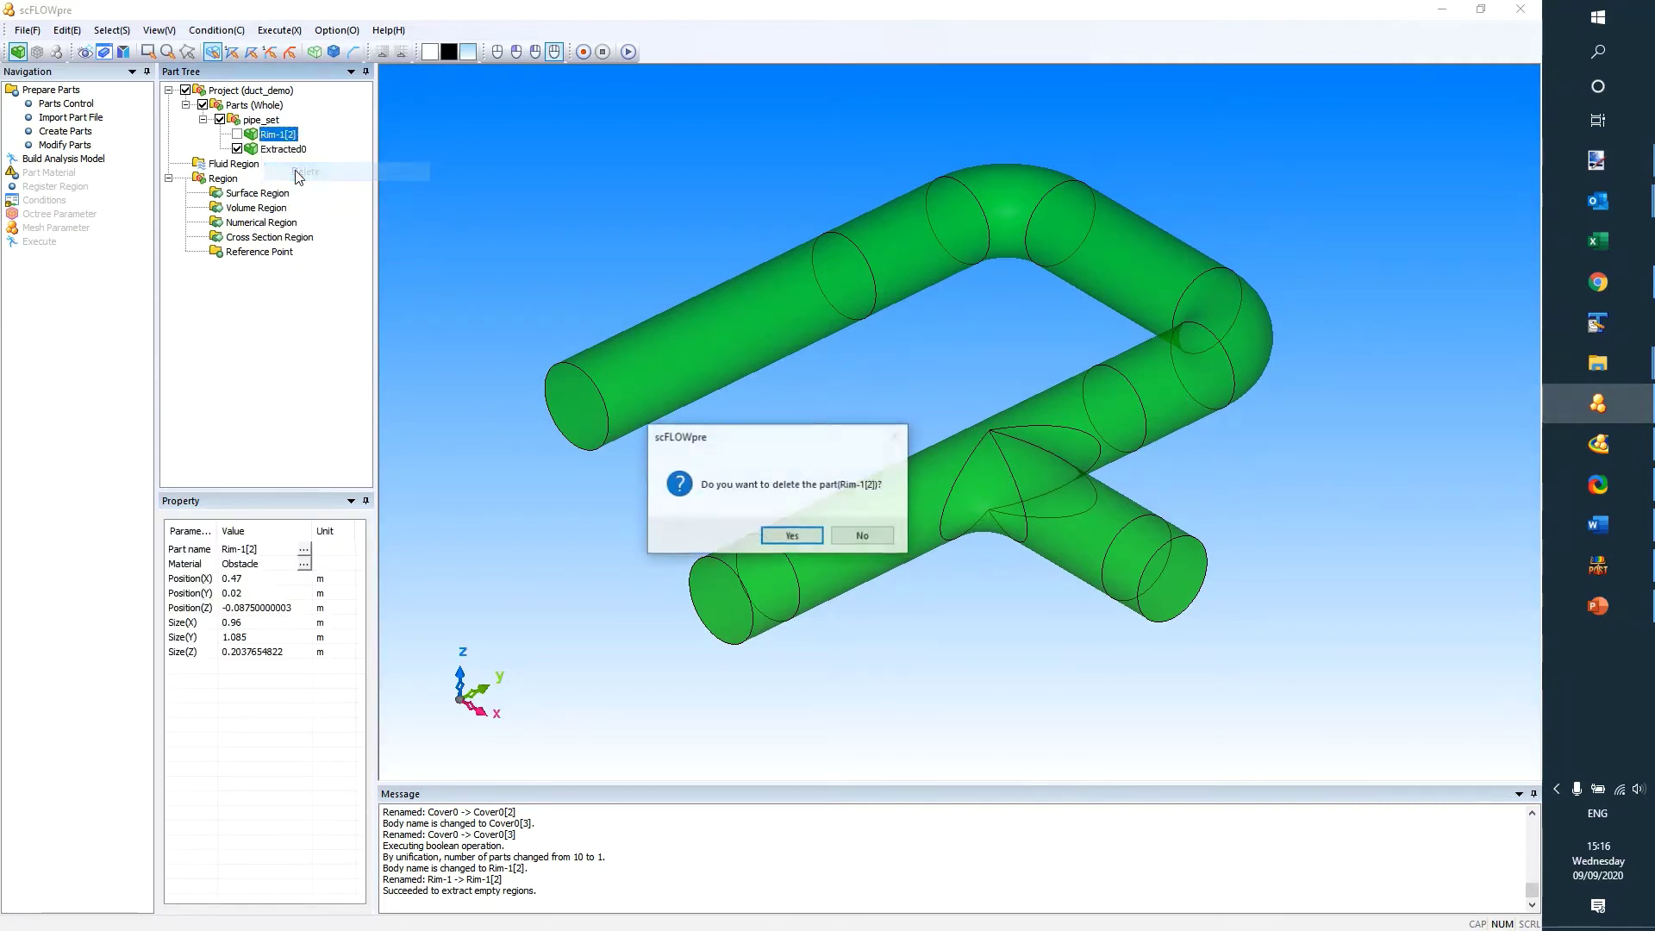
click(767, 531)
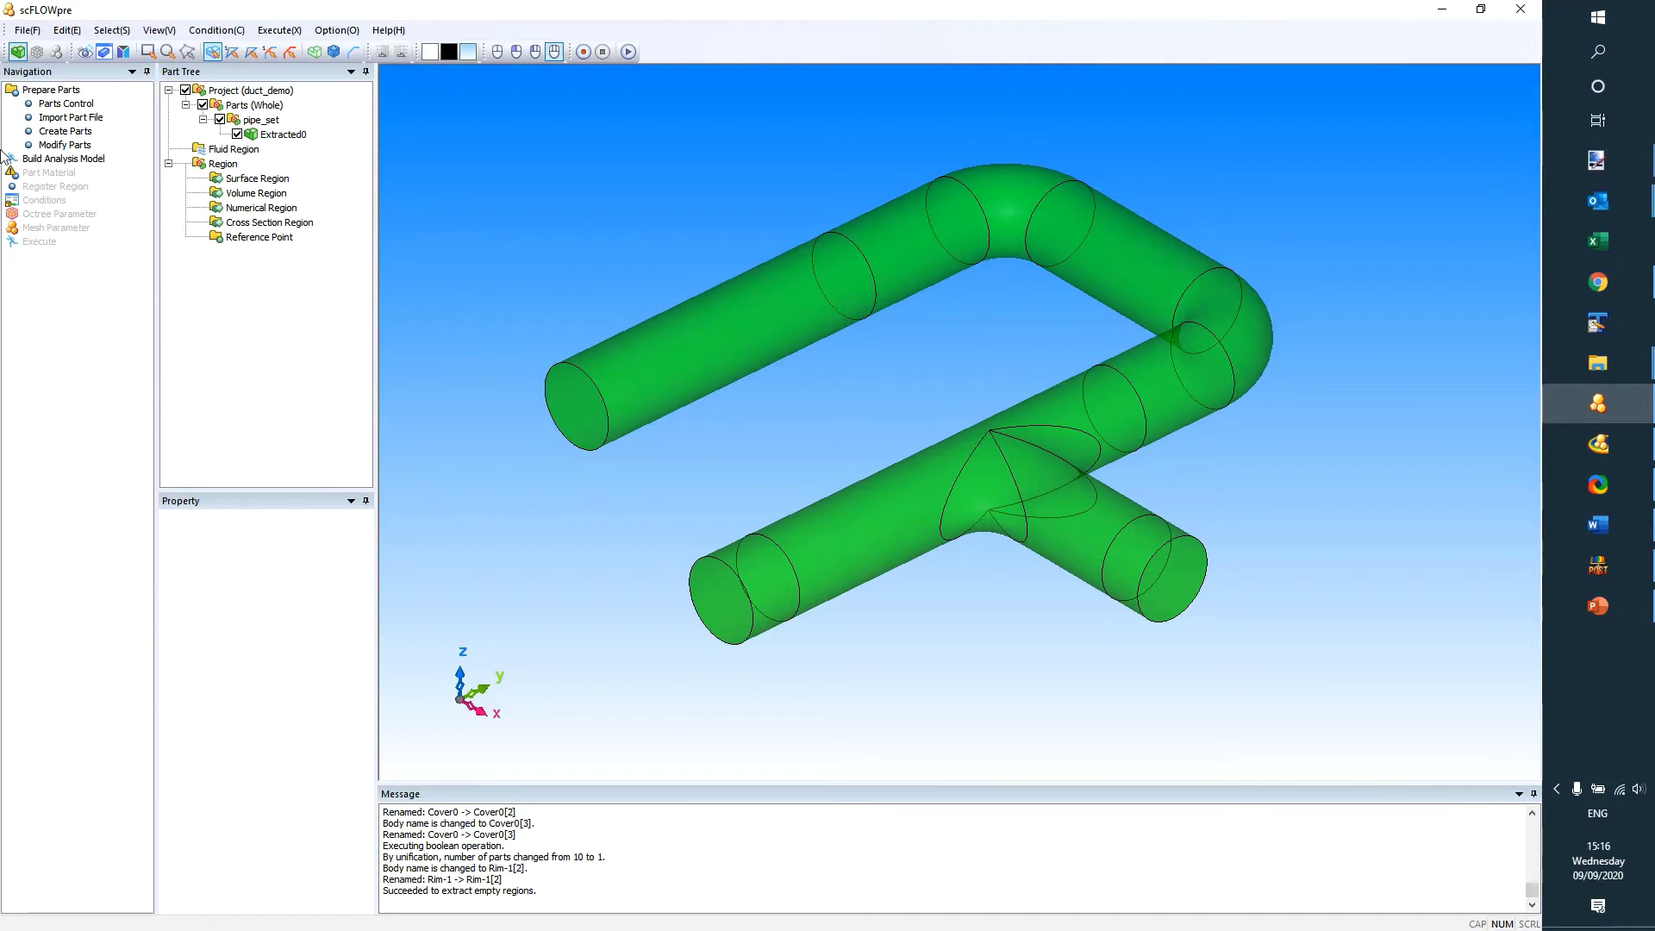
Thicken the two open lower pipe end faces of Extracted0 by 0.3 m
double_click(72, 147)
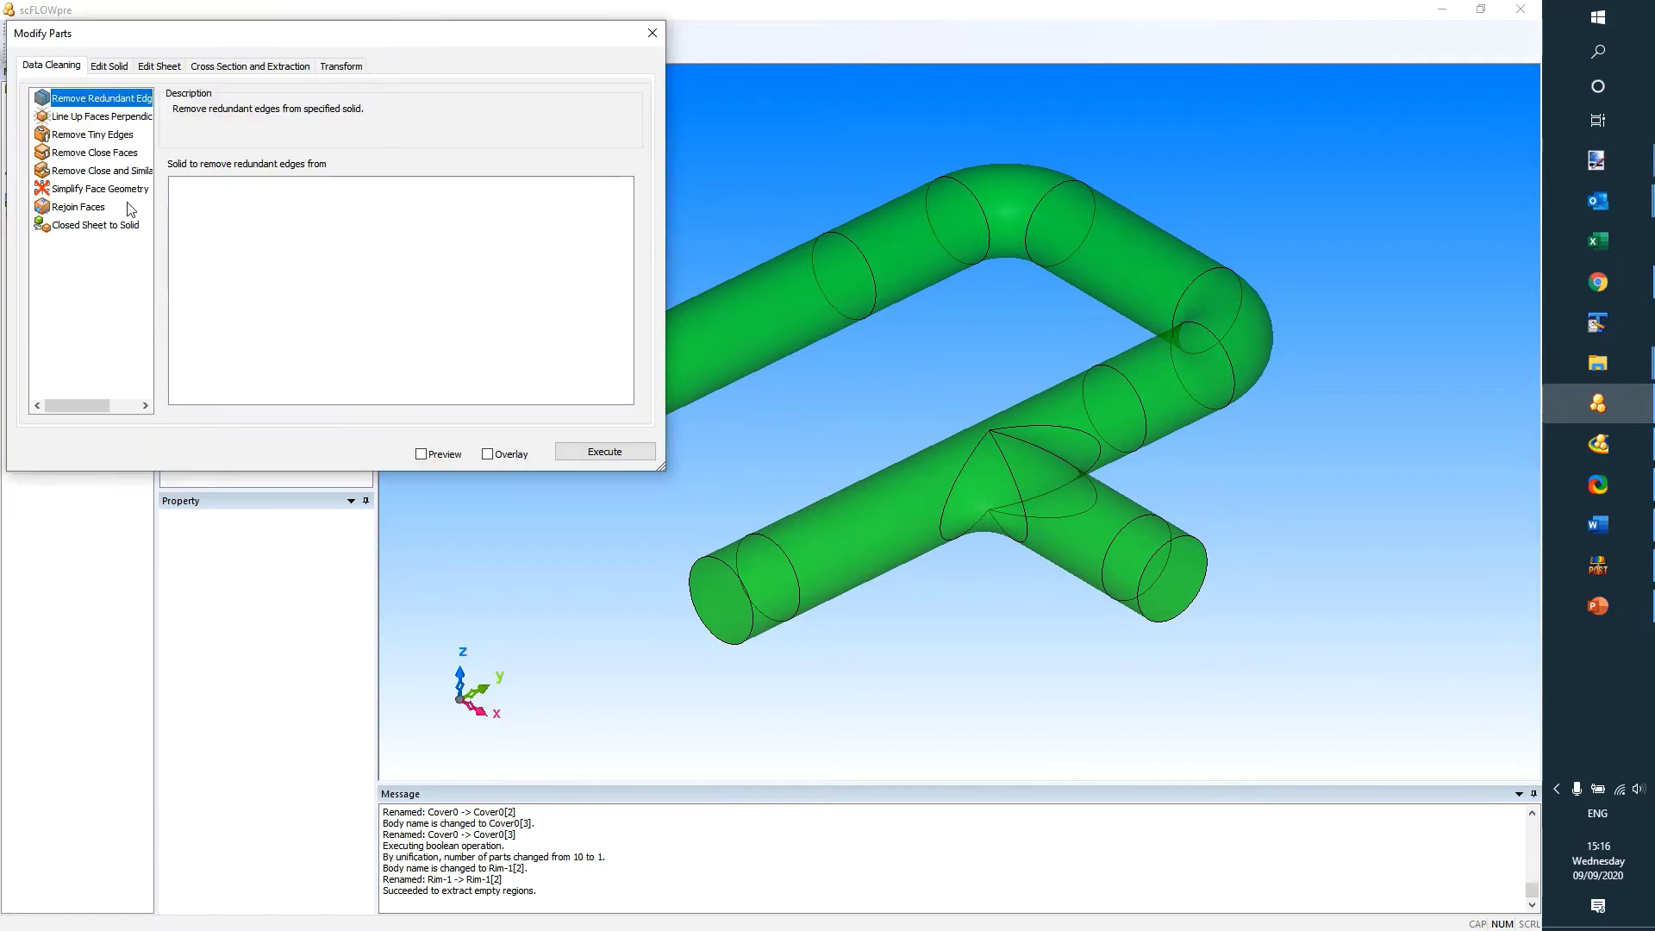
click(110, 66)
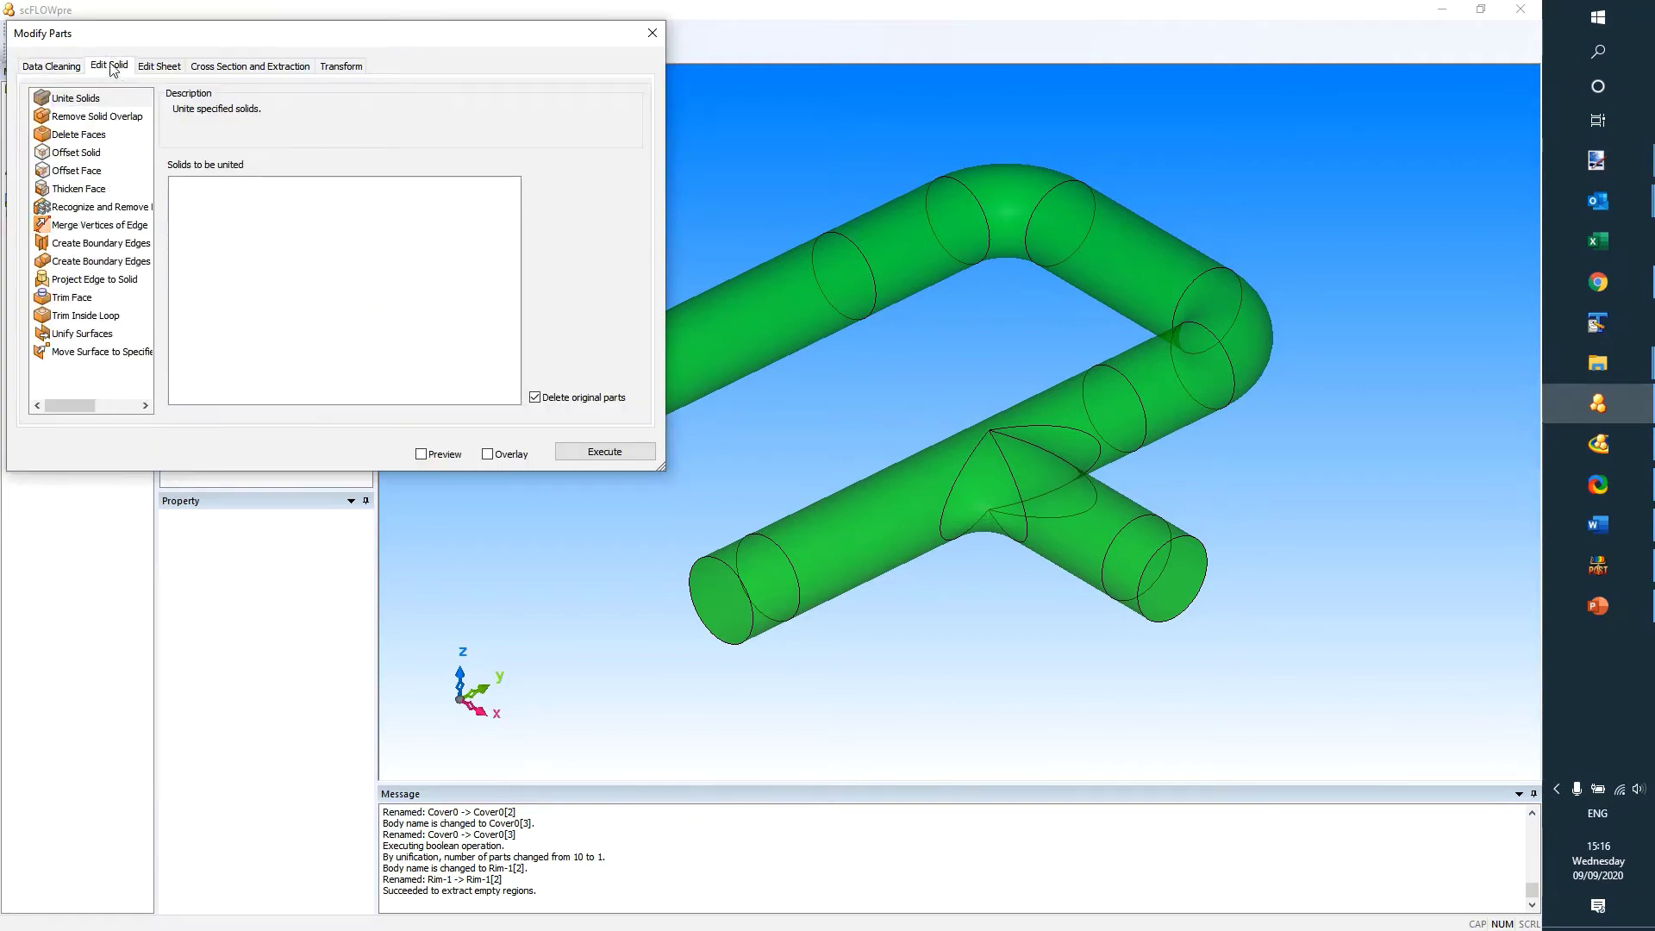
click(97, 191)
click(526, 394)
text(0.3)
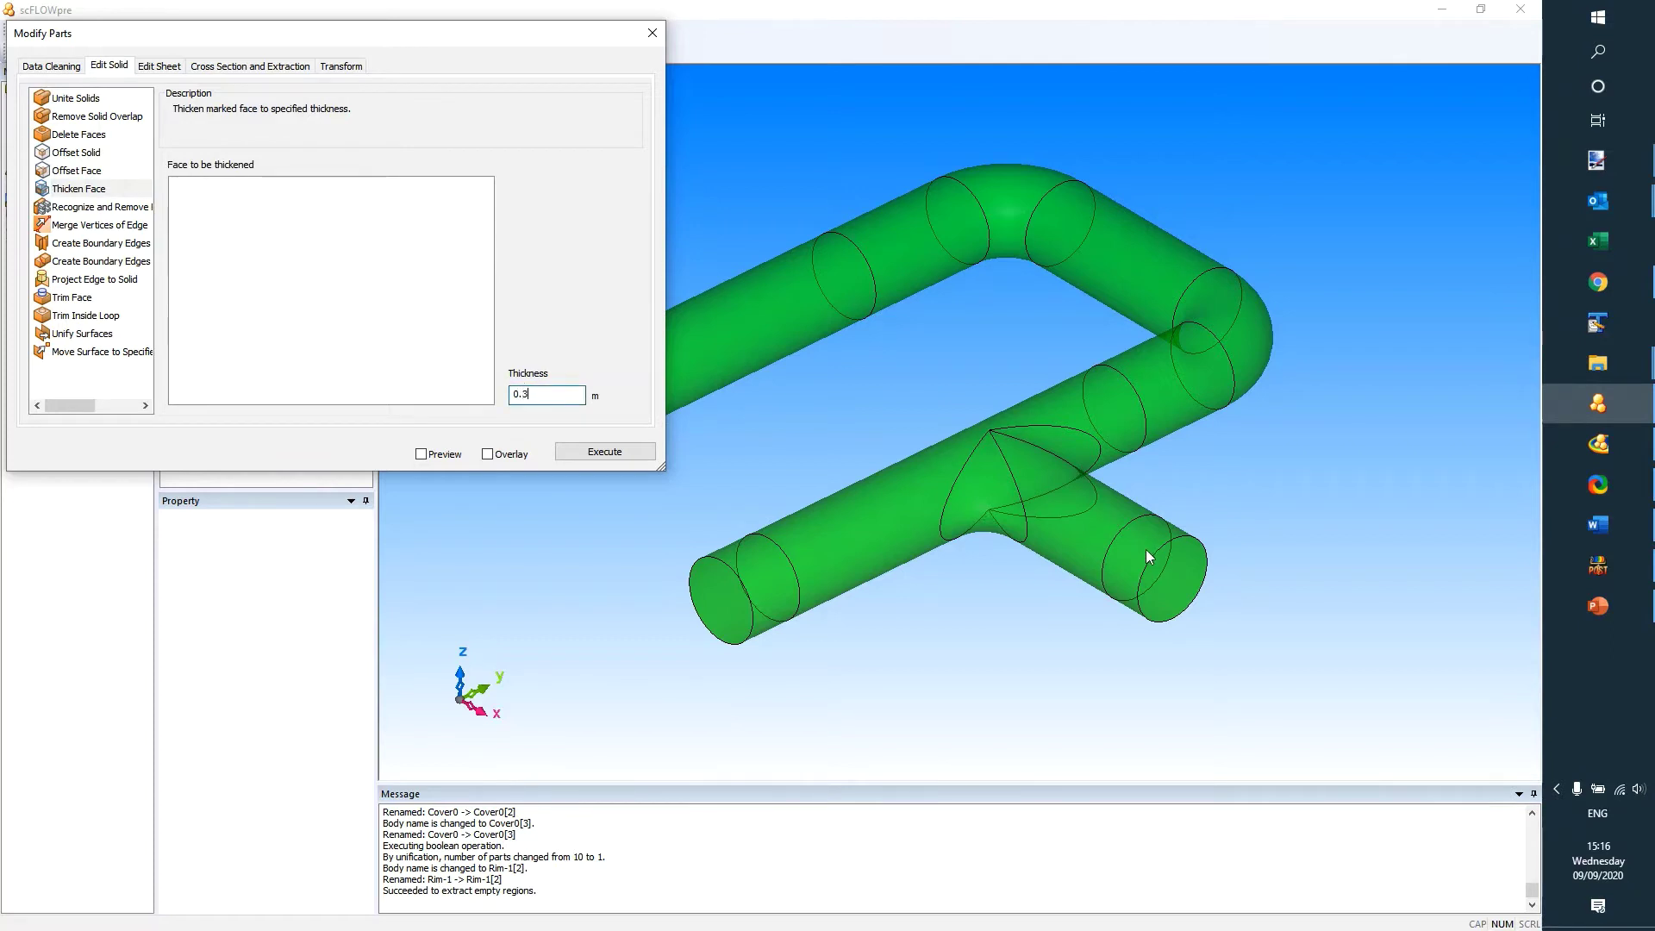
click(1172, 576)
click(705, 612)
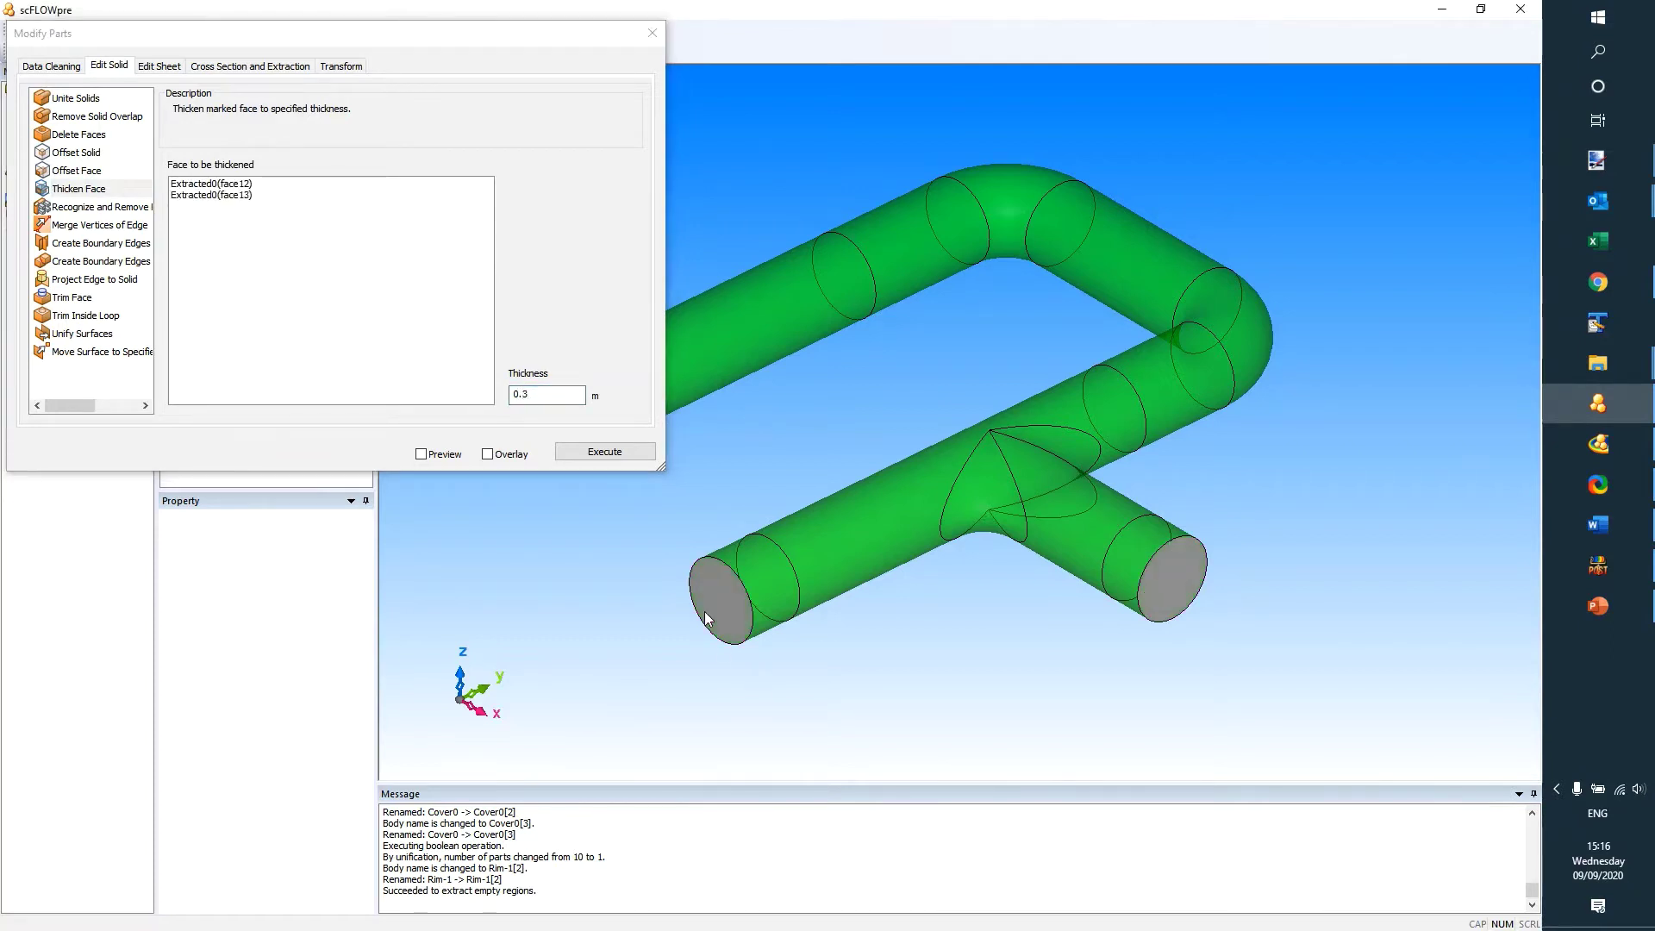
click(580, 454)
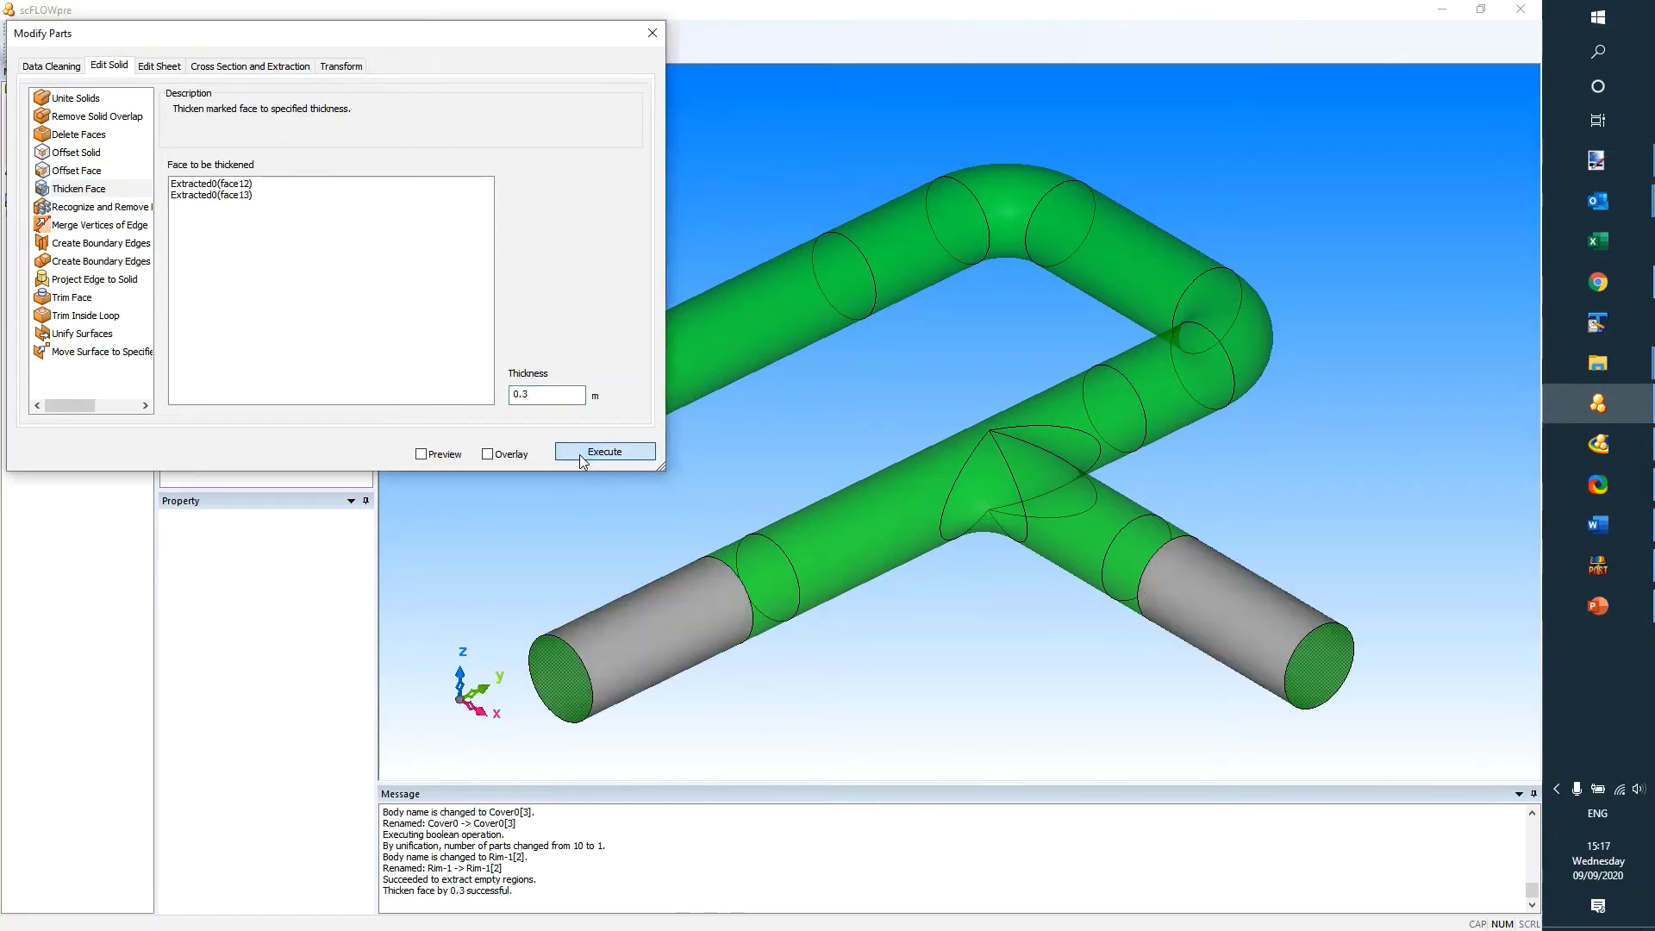
click(653, 32)
drag(781, 438, 820, 520)
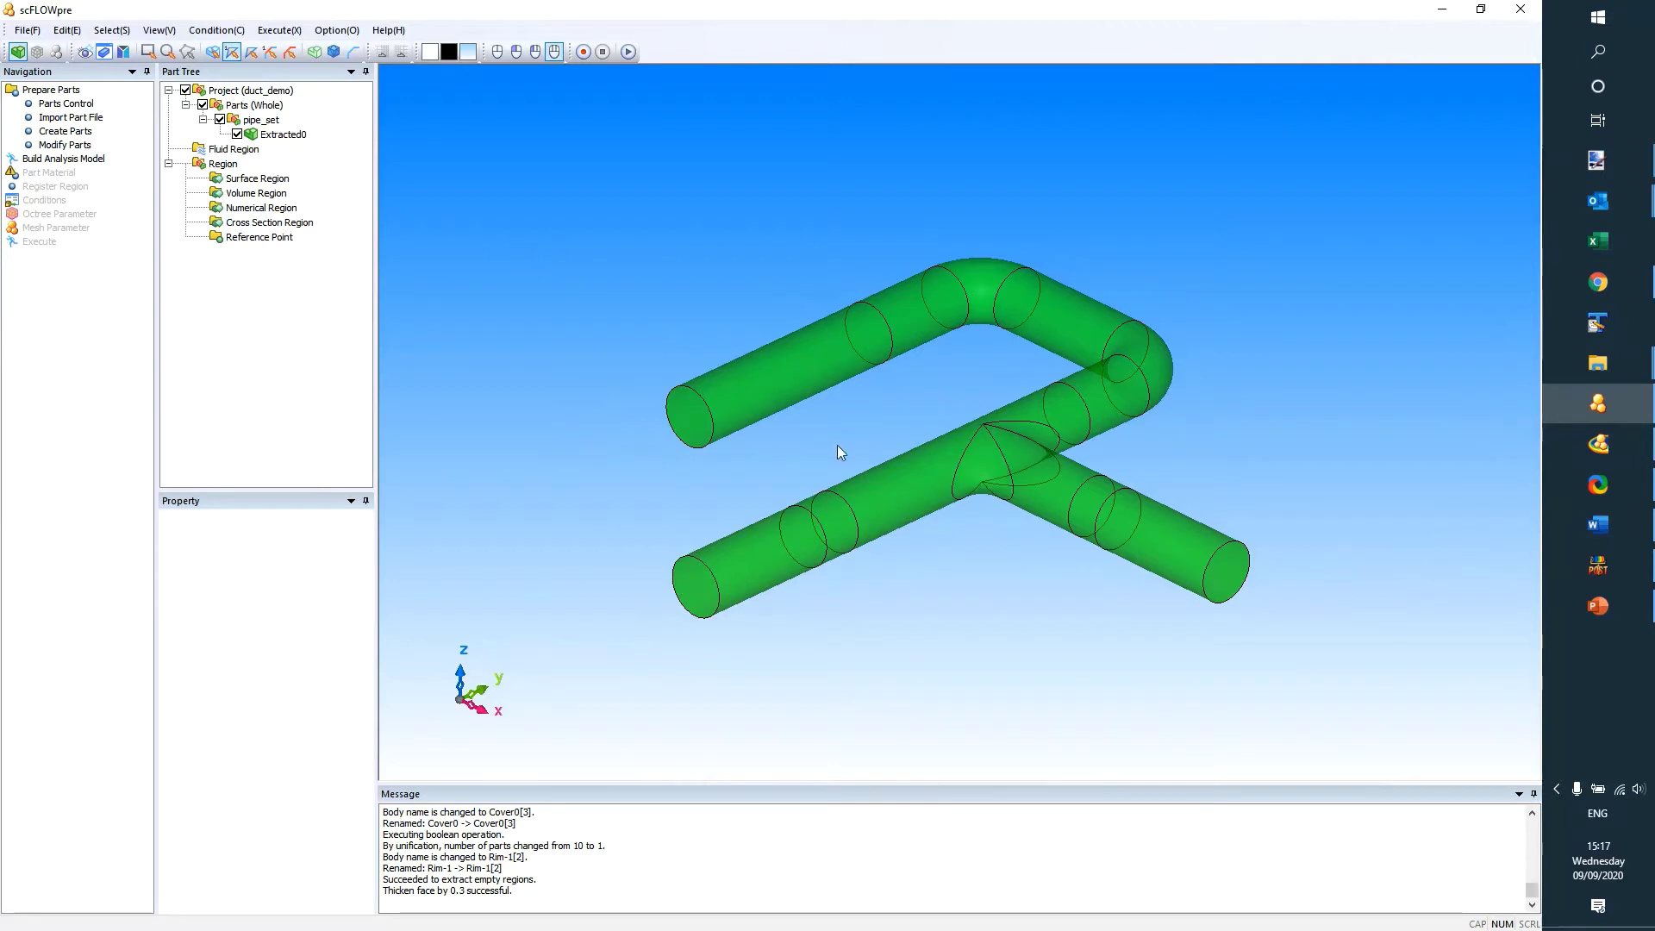
Build the analysis model from the pipe part
click(53, 160)
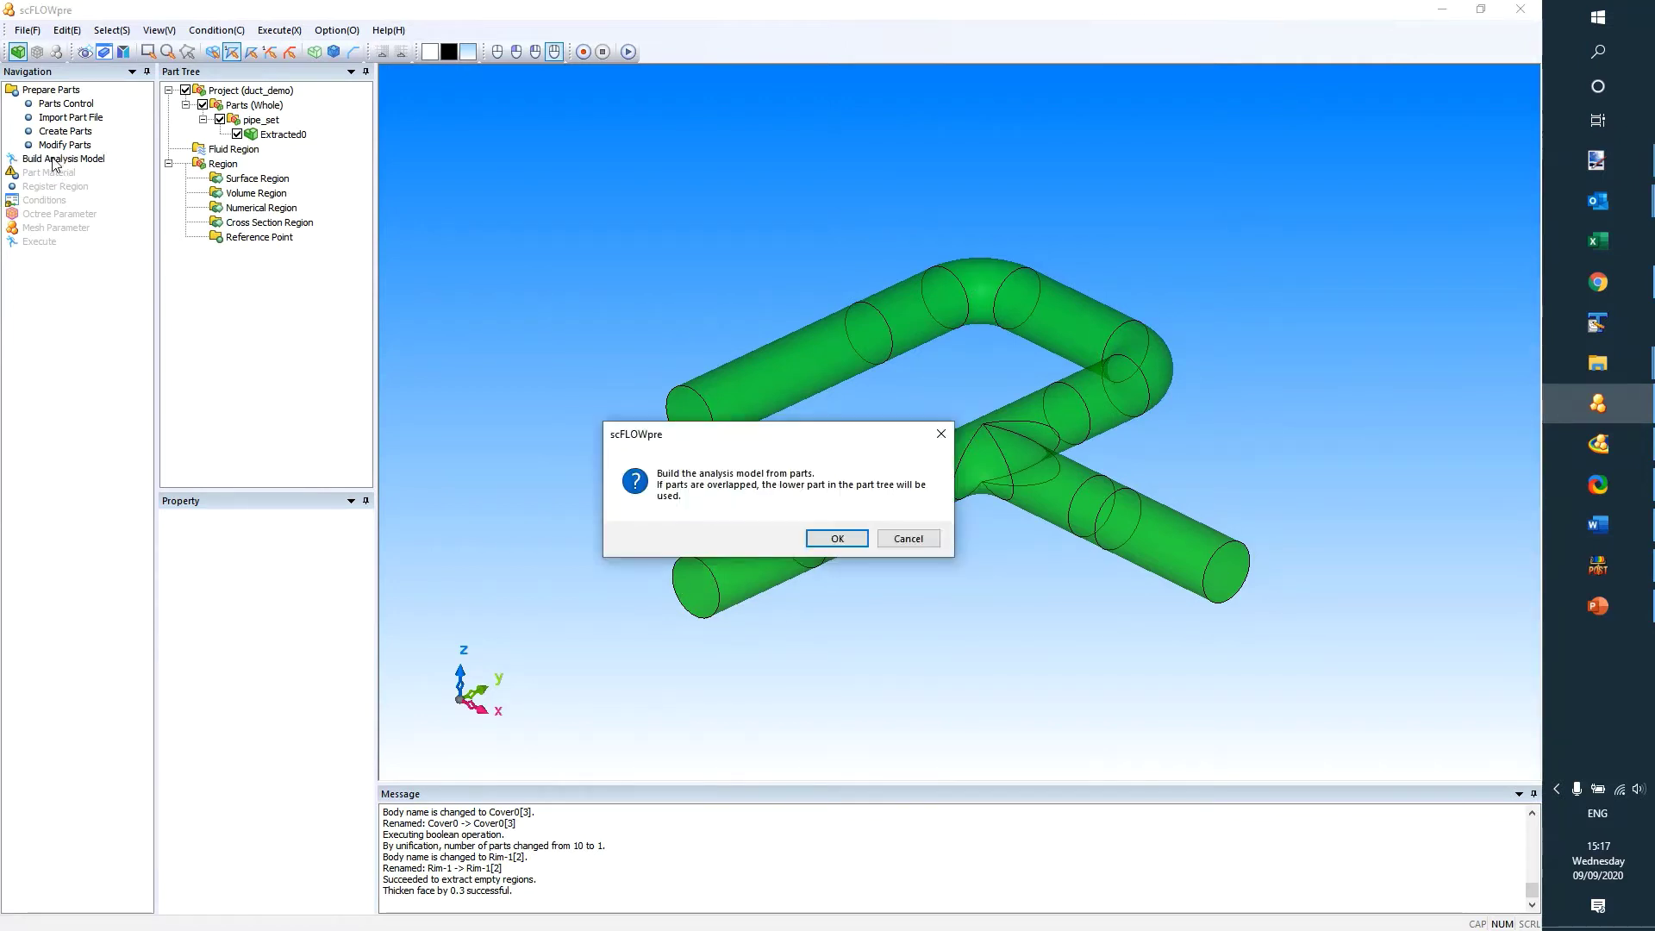
click(841, 541)
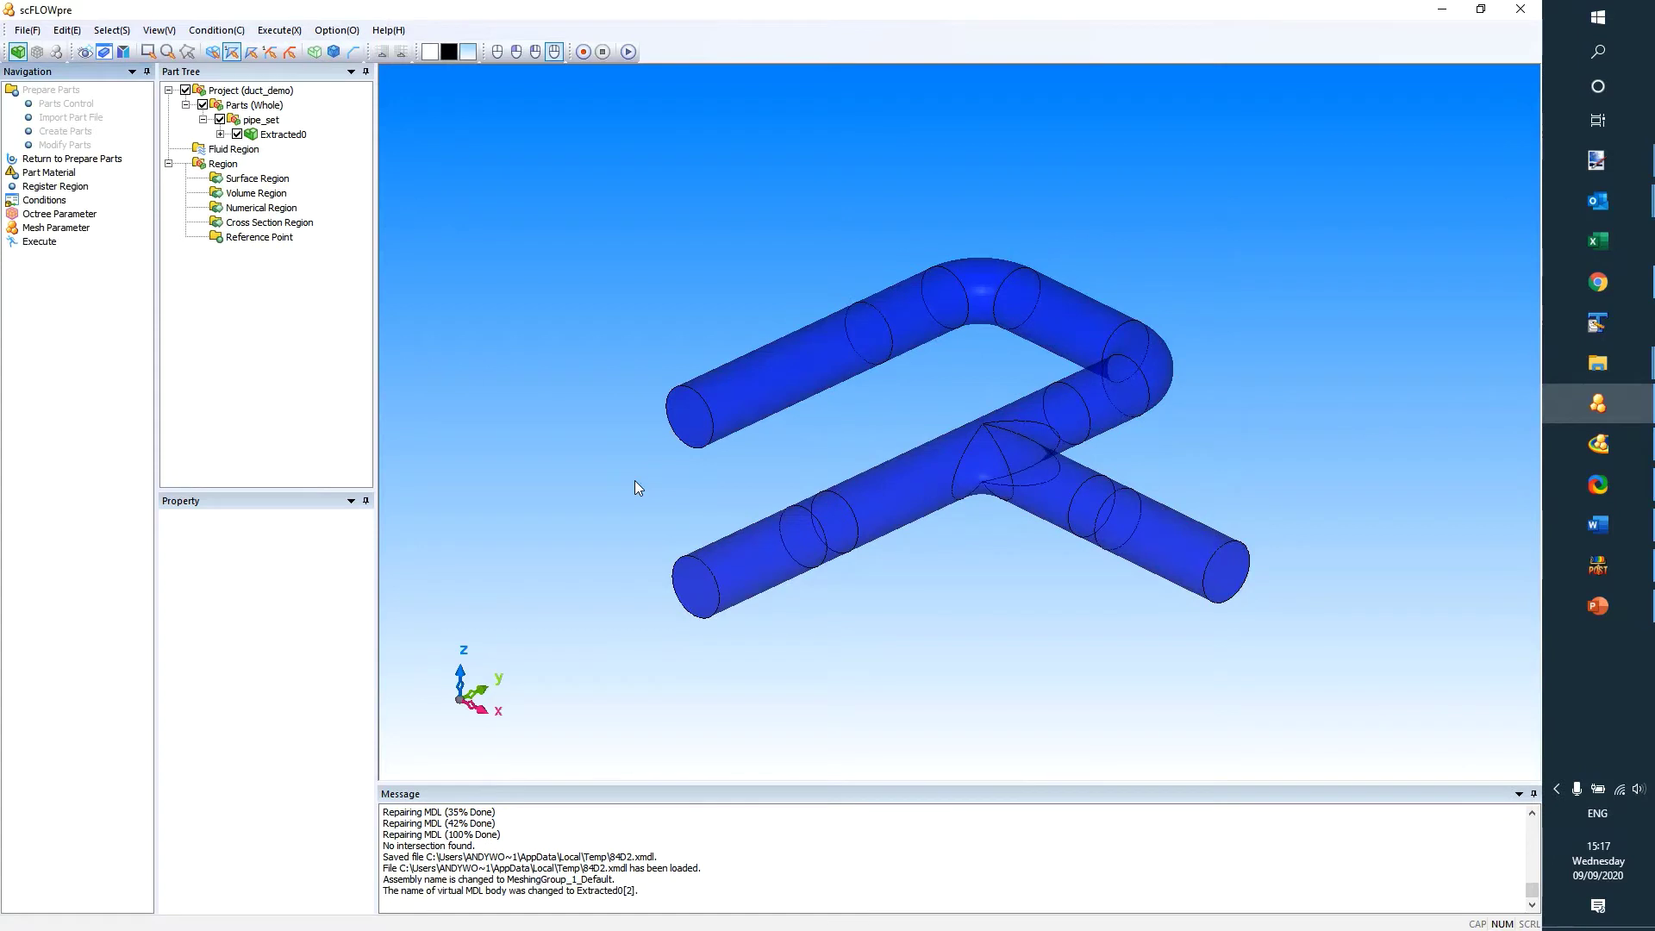
scroll(726, 412, up, 2)
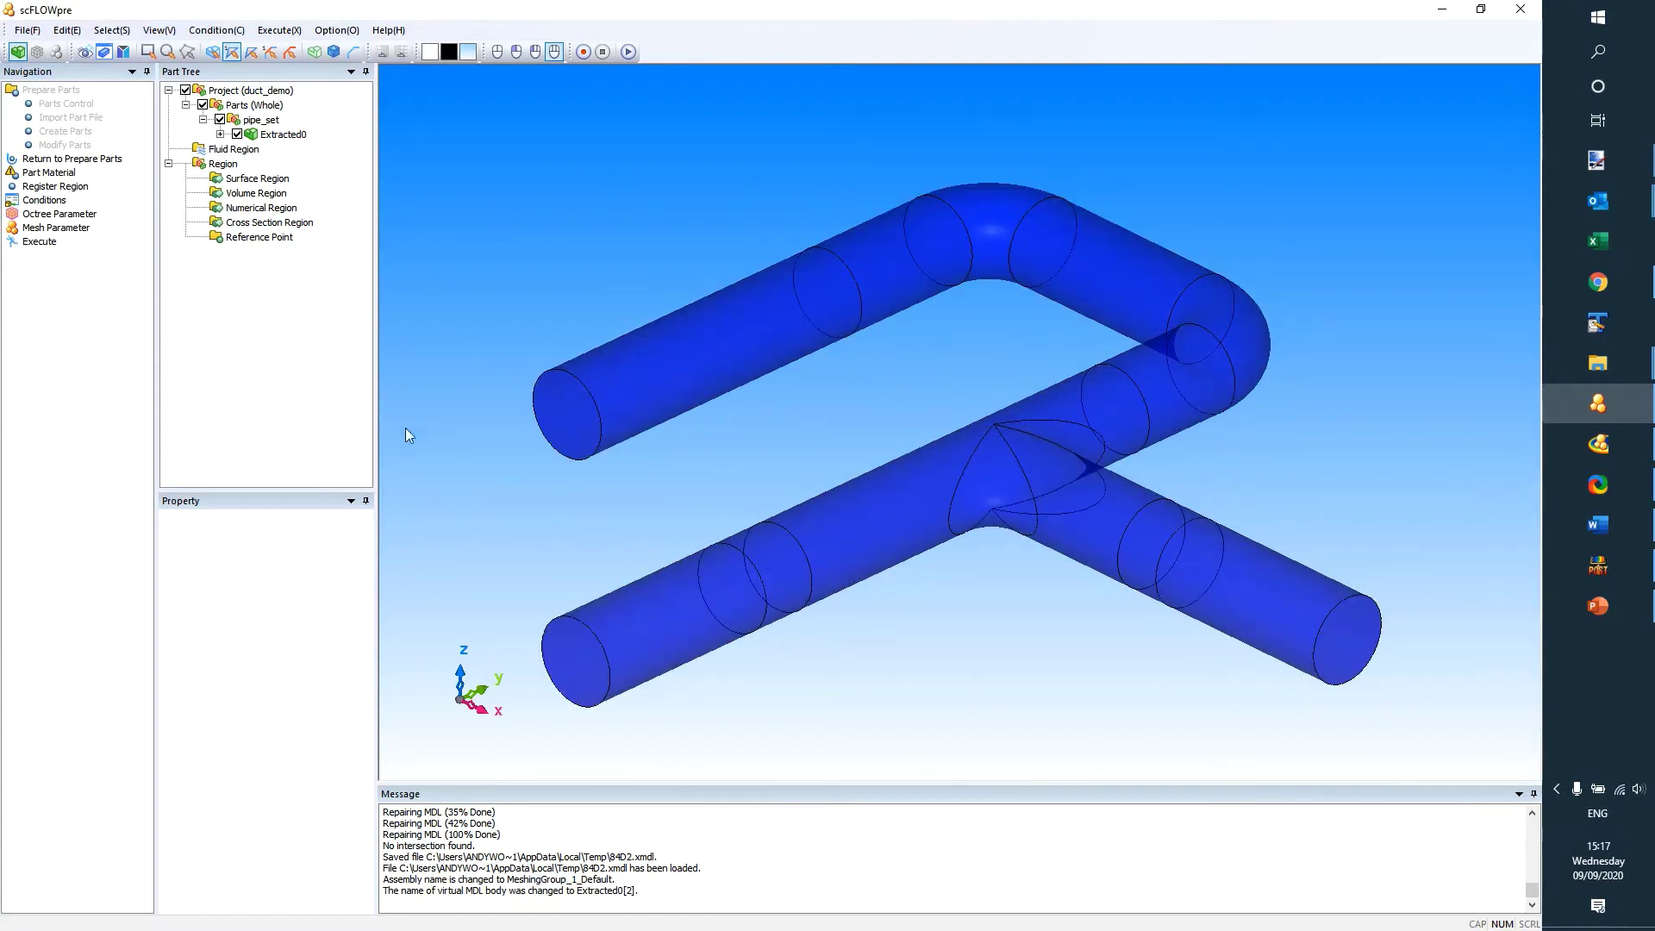
Assign Extracted0 a fluid material from the incompressible liquid group
click(55, 171)
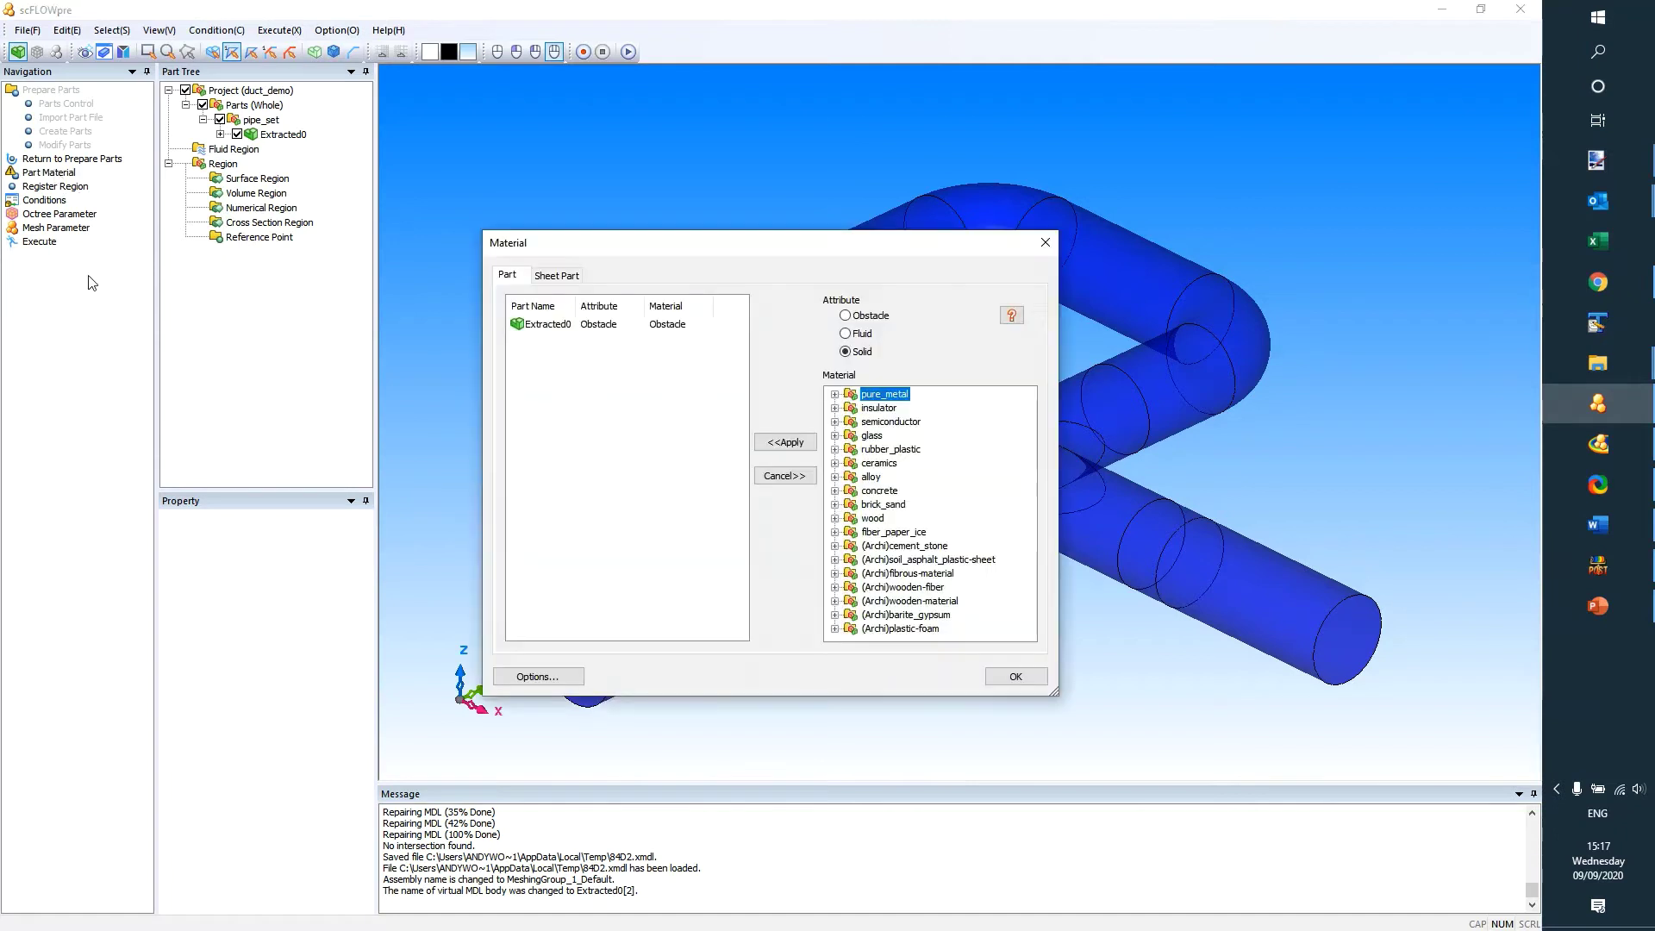
click(846, 334)
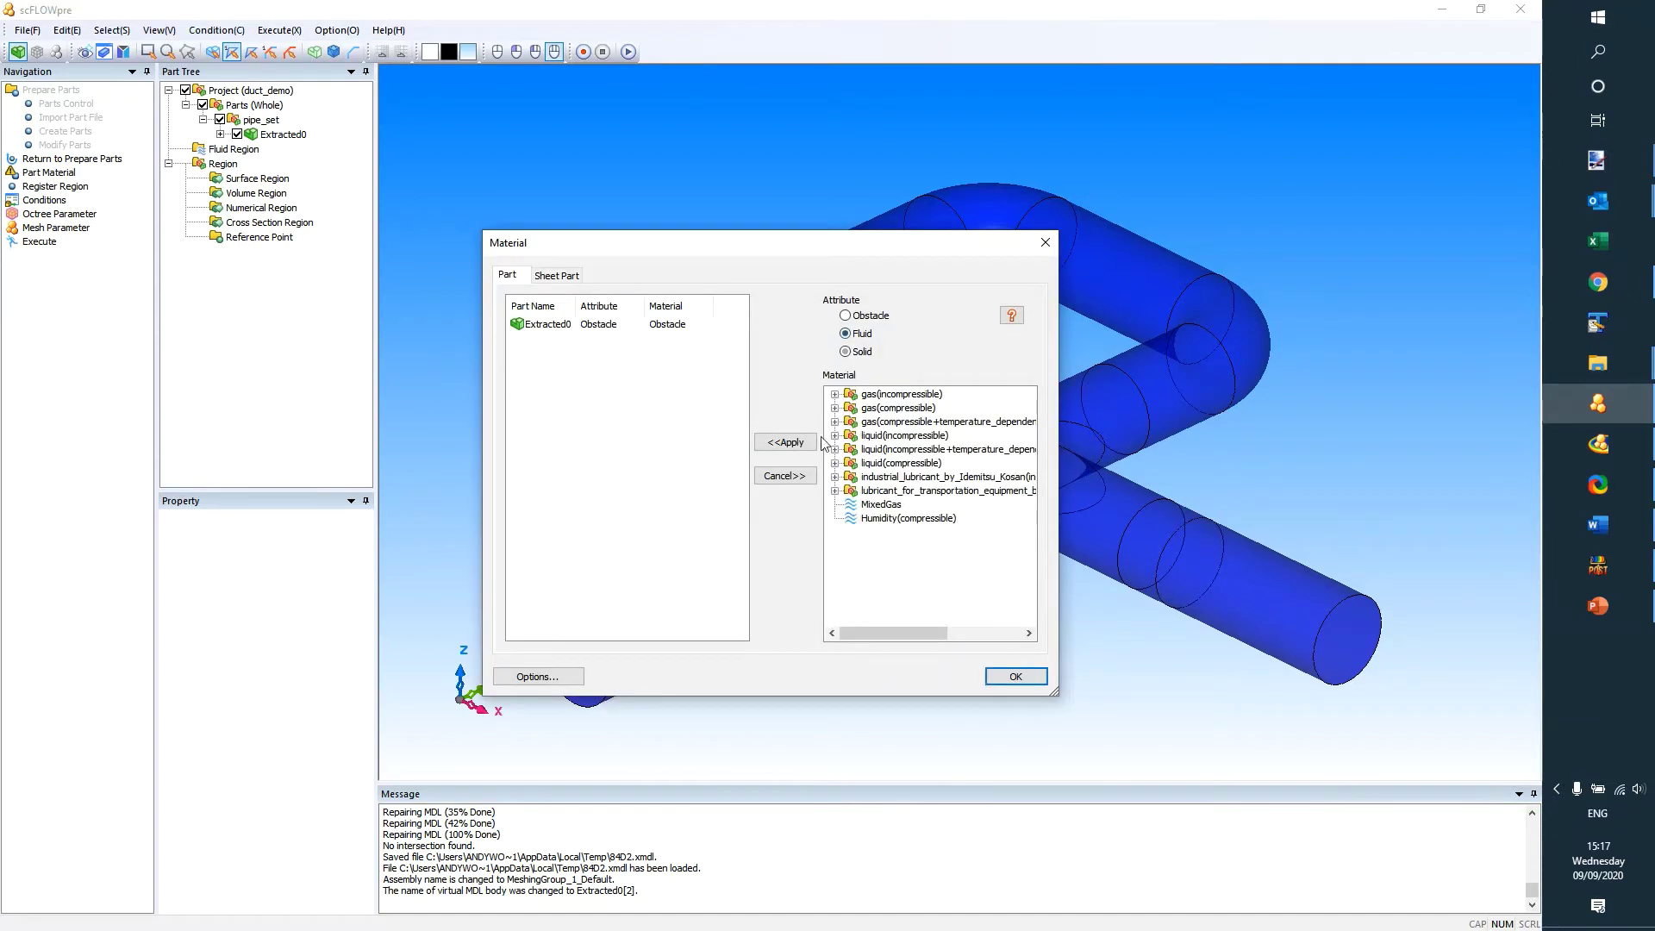
click(835, 435)
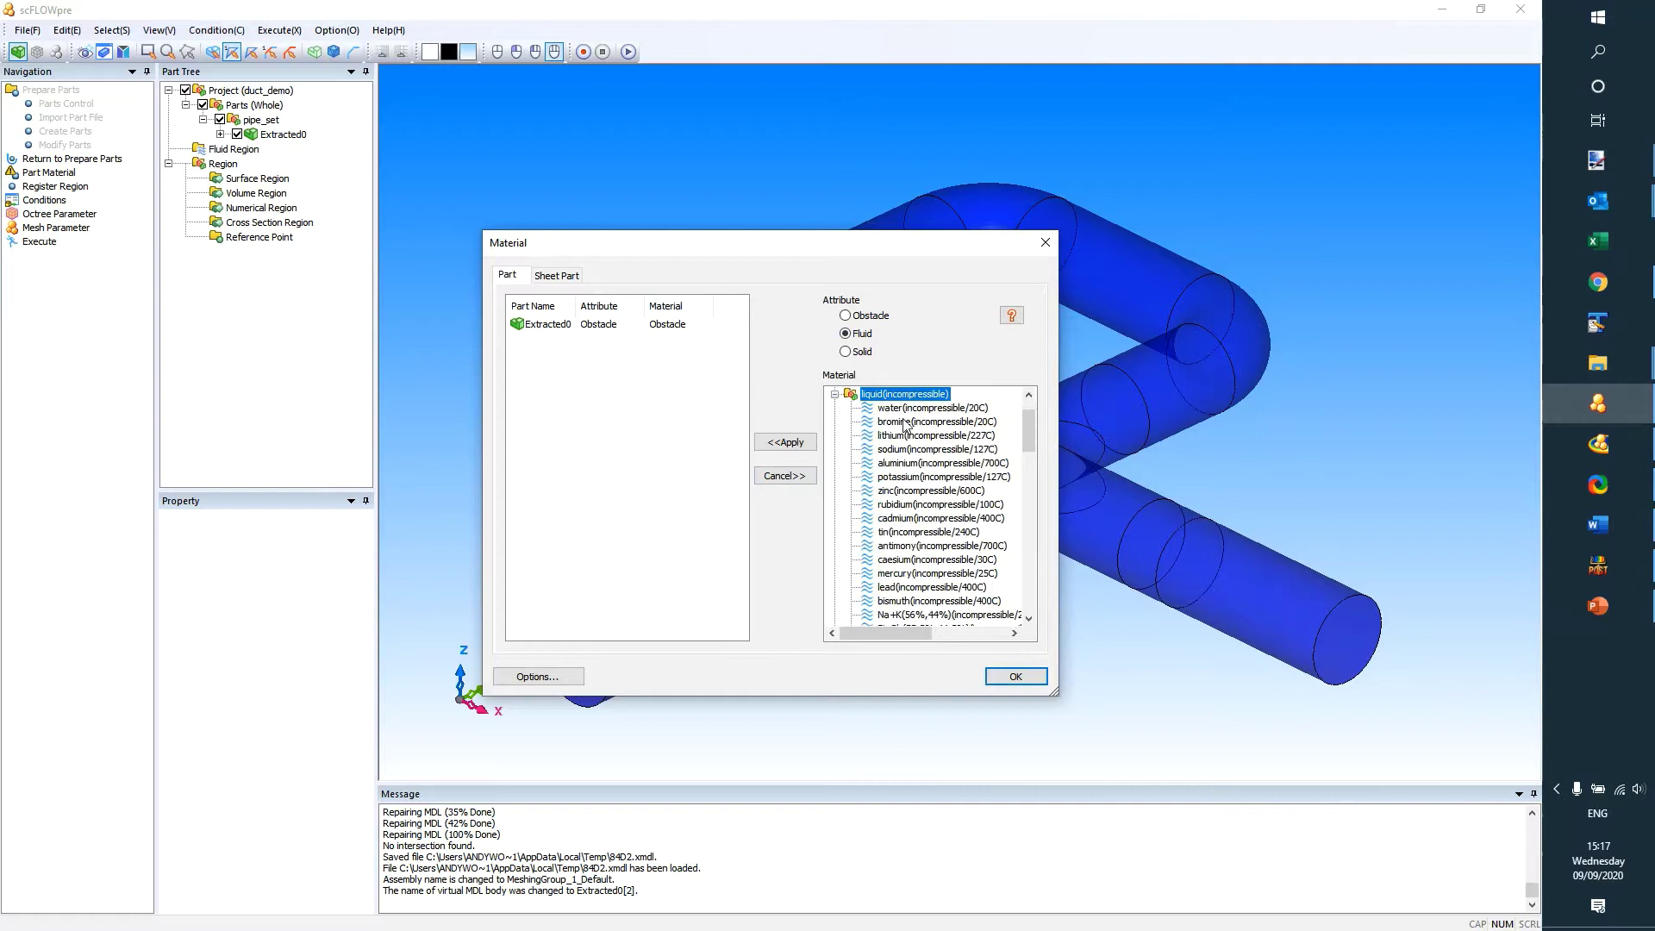
click(783, 443)
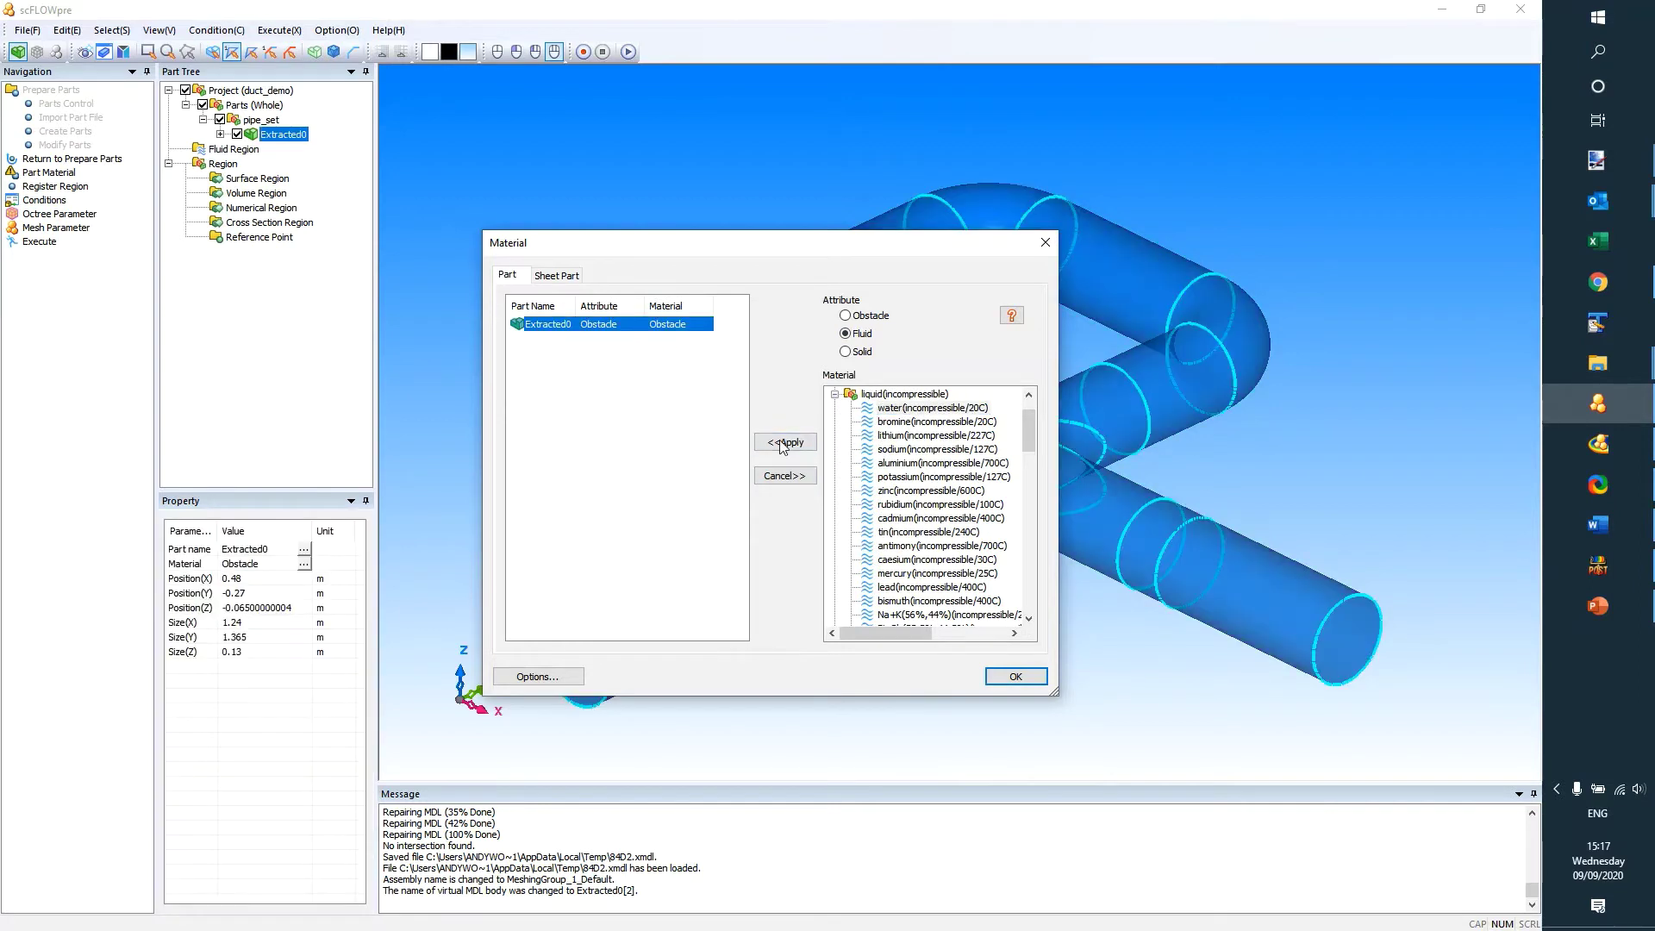
click(1015, 676)
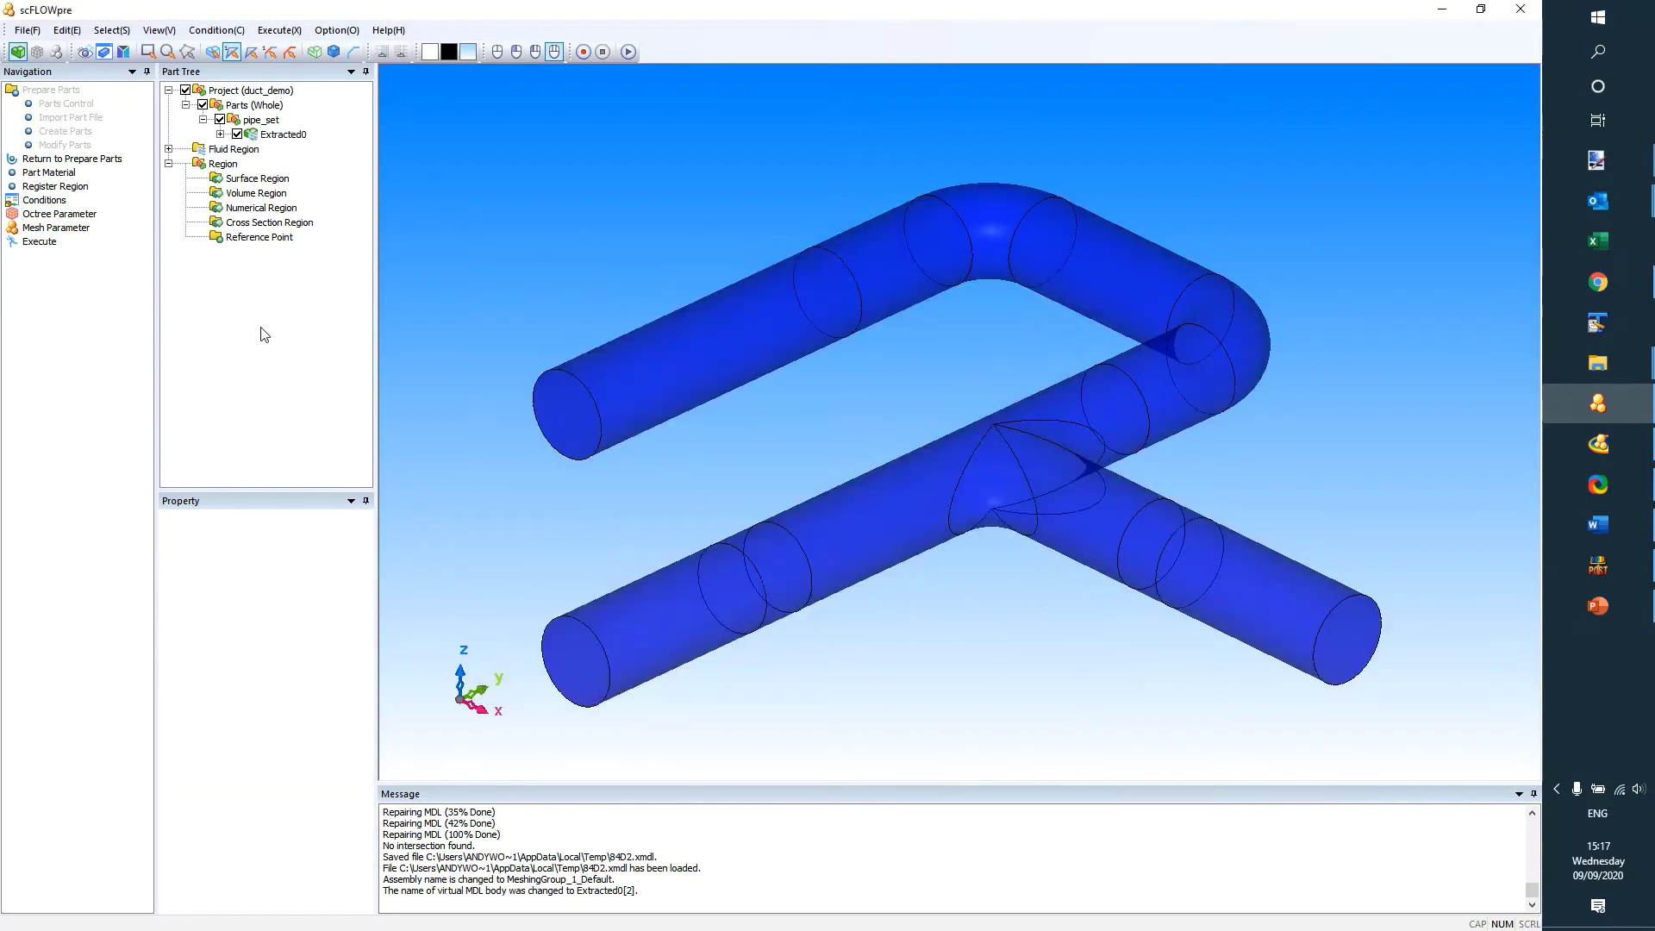
Register the lower-right pipe end face as surface region inlet1
click(55, 186)
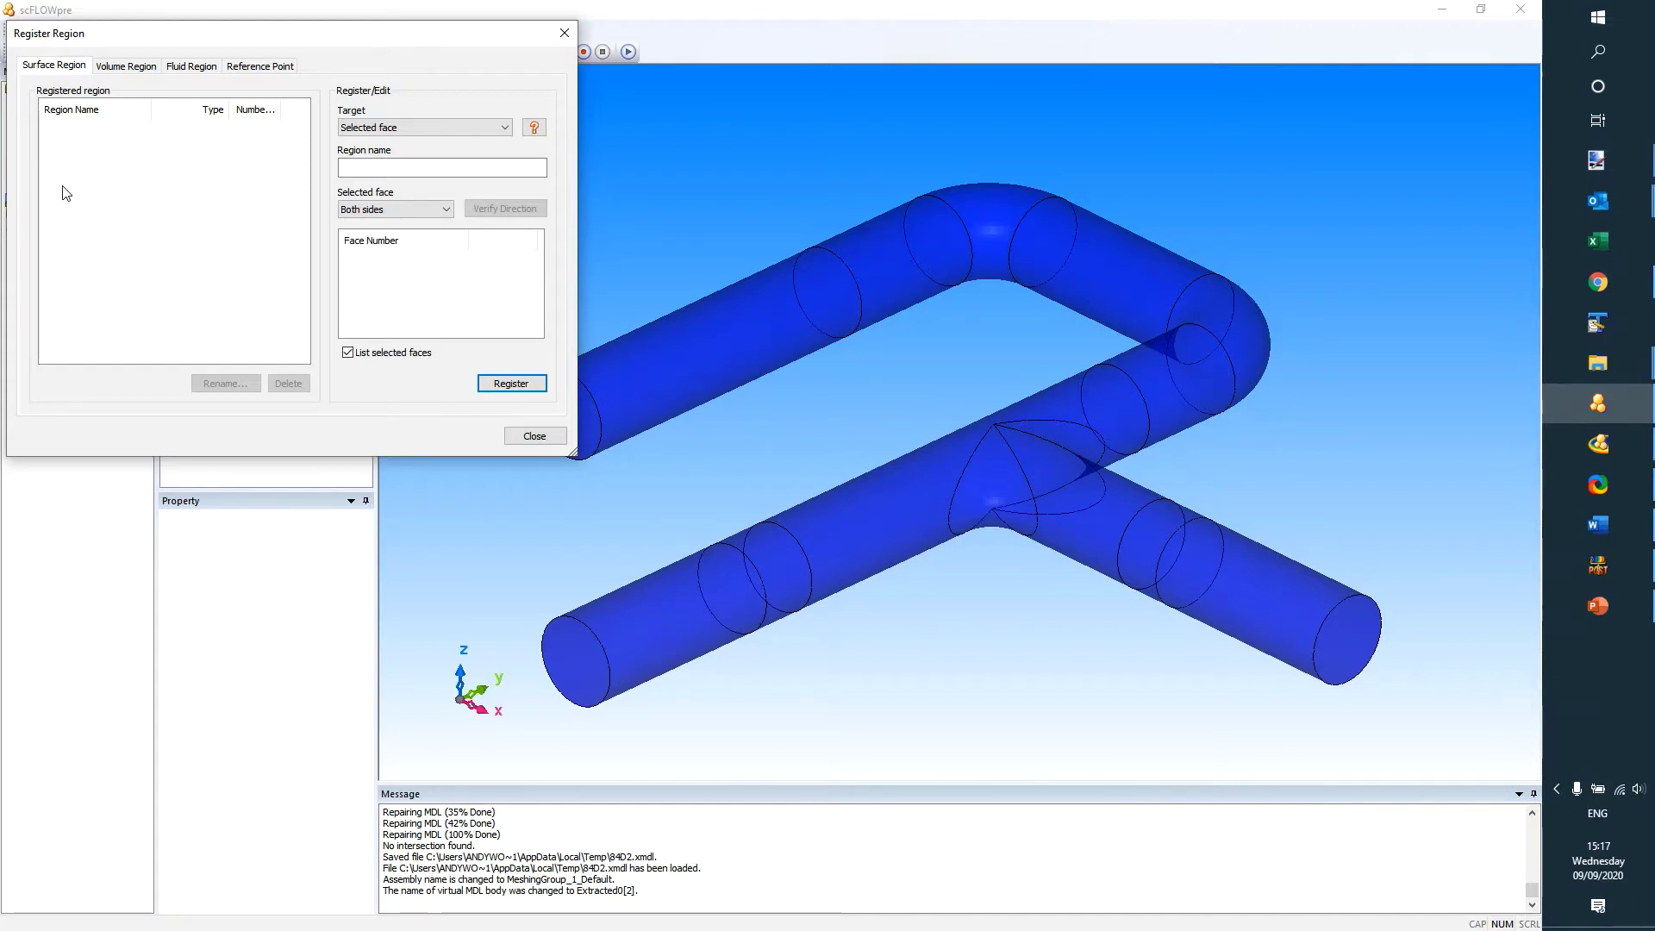
click(444, 167)
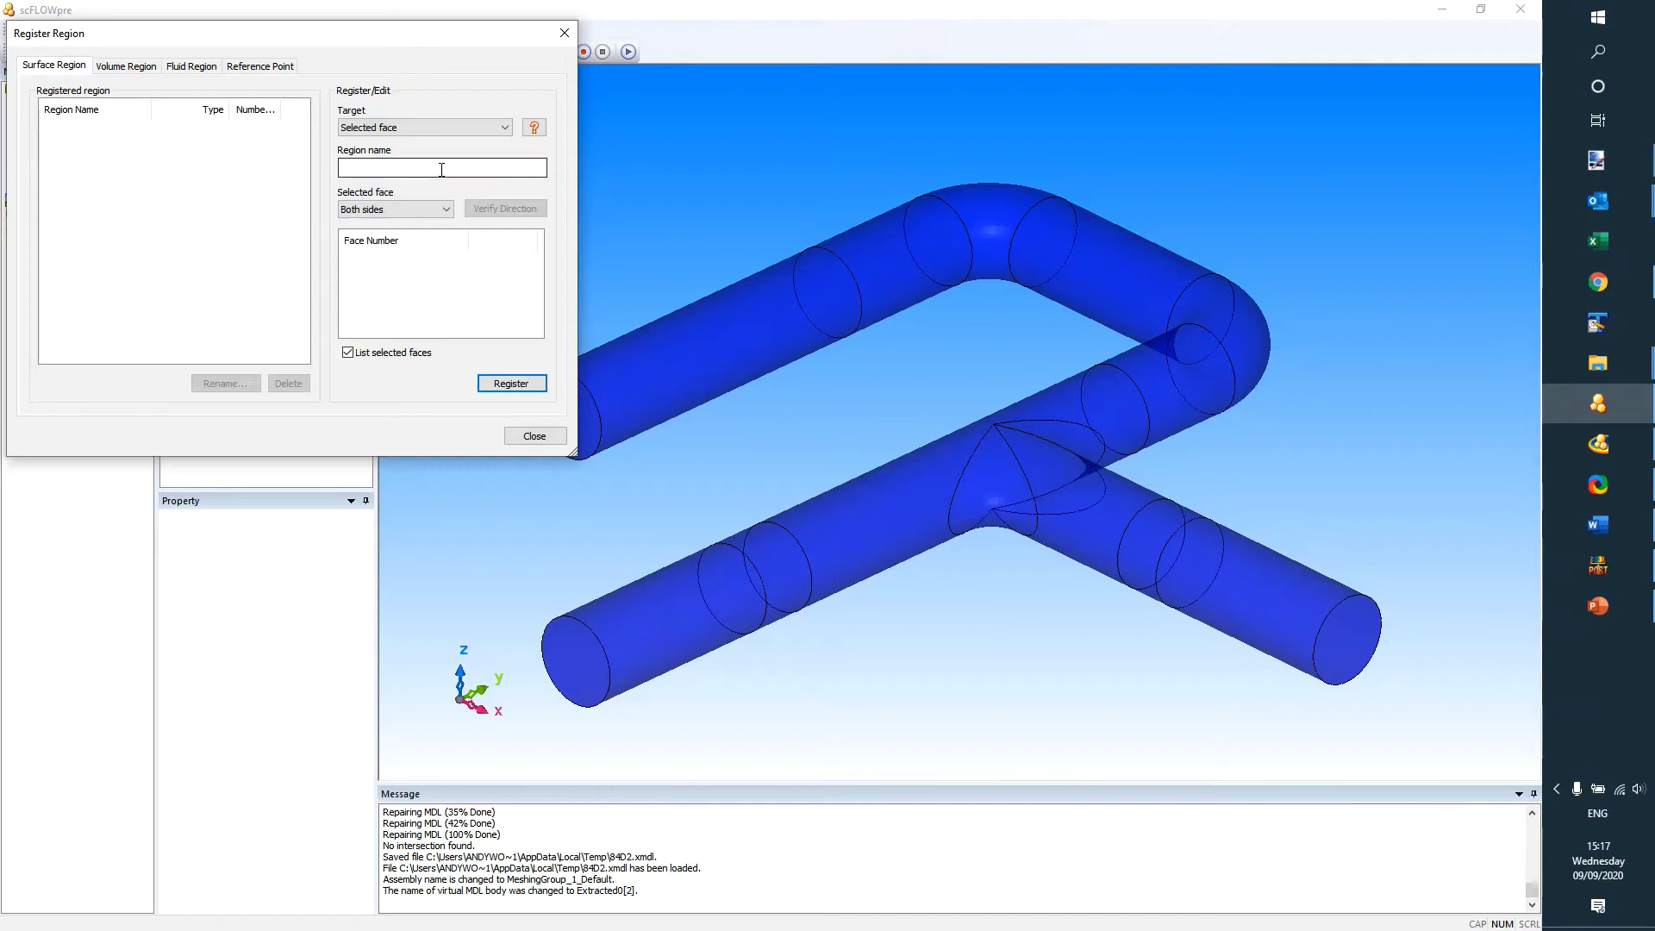
text(inlet1)
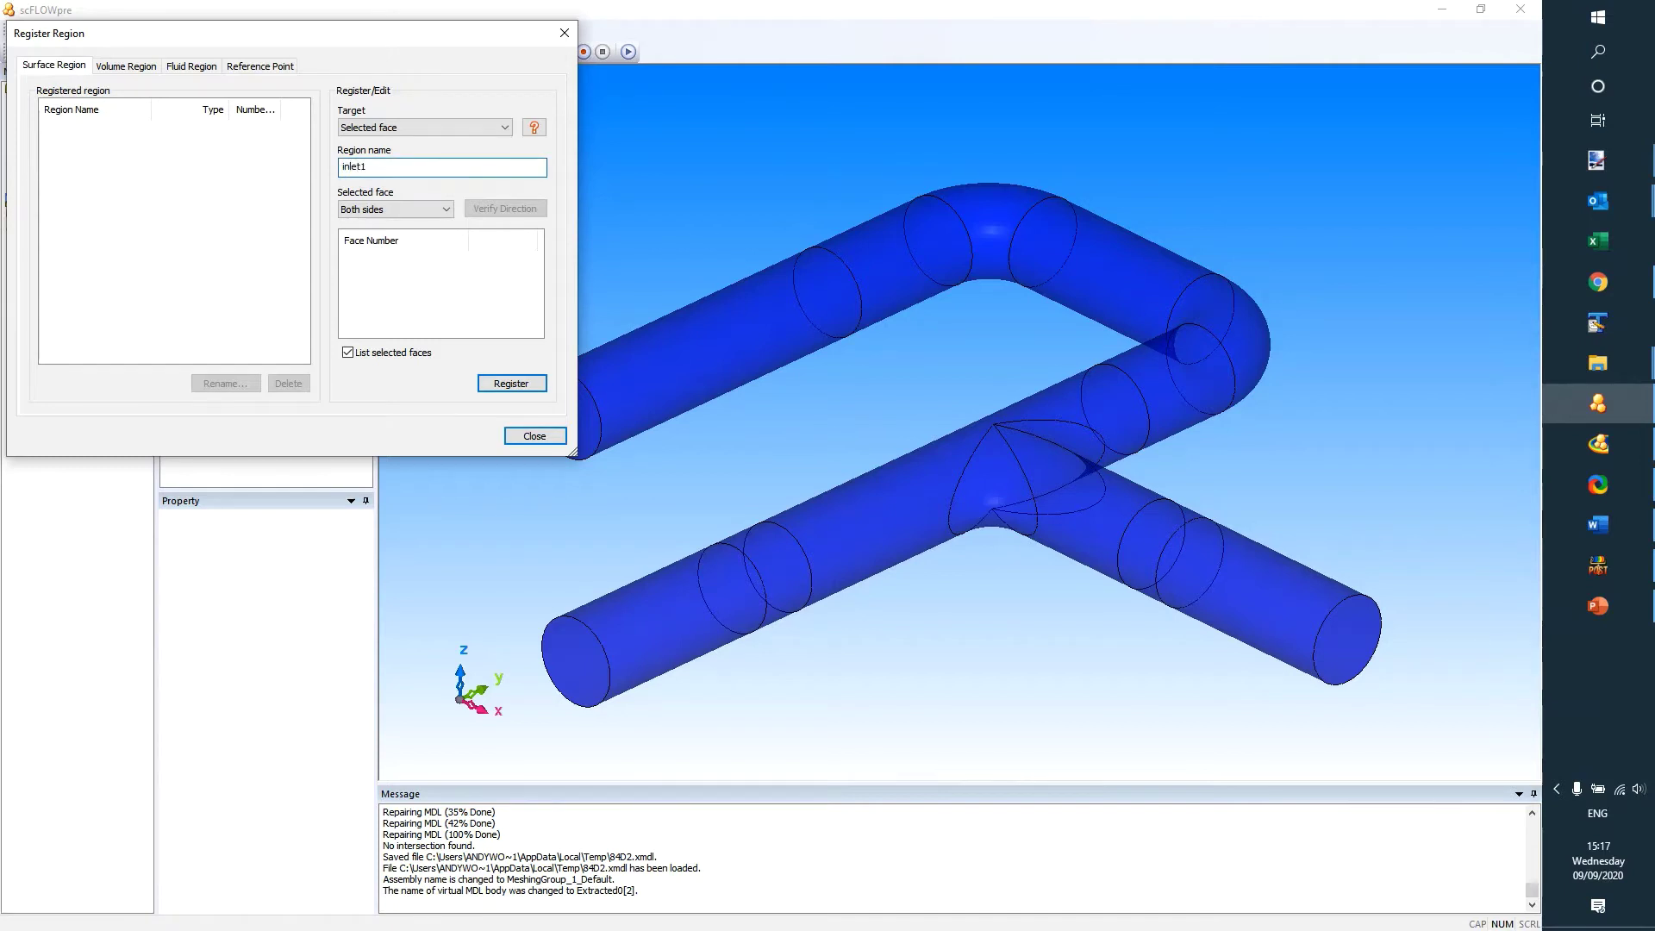
click(1358, 668)
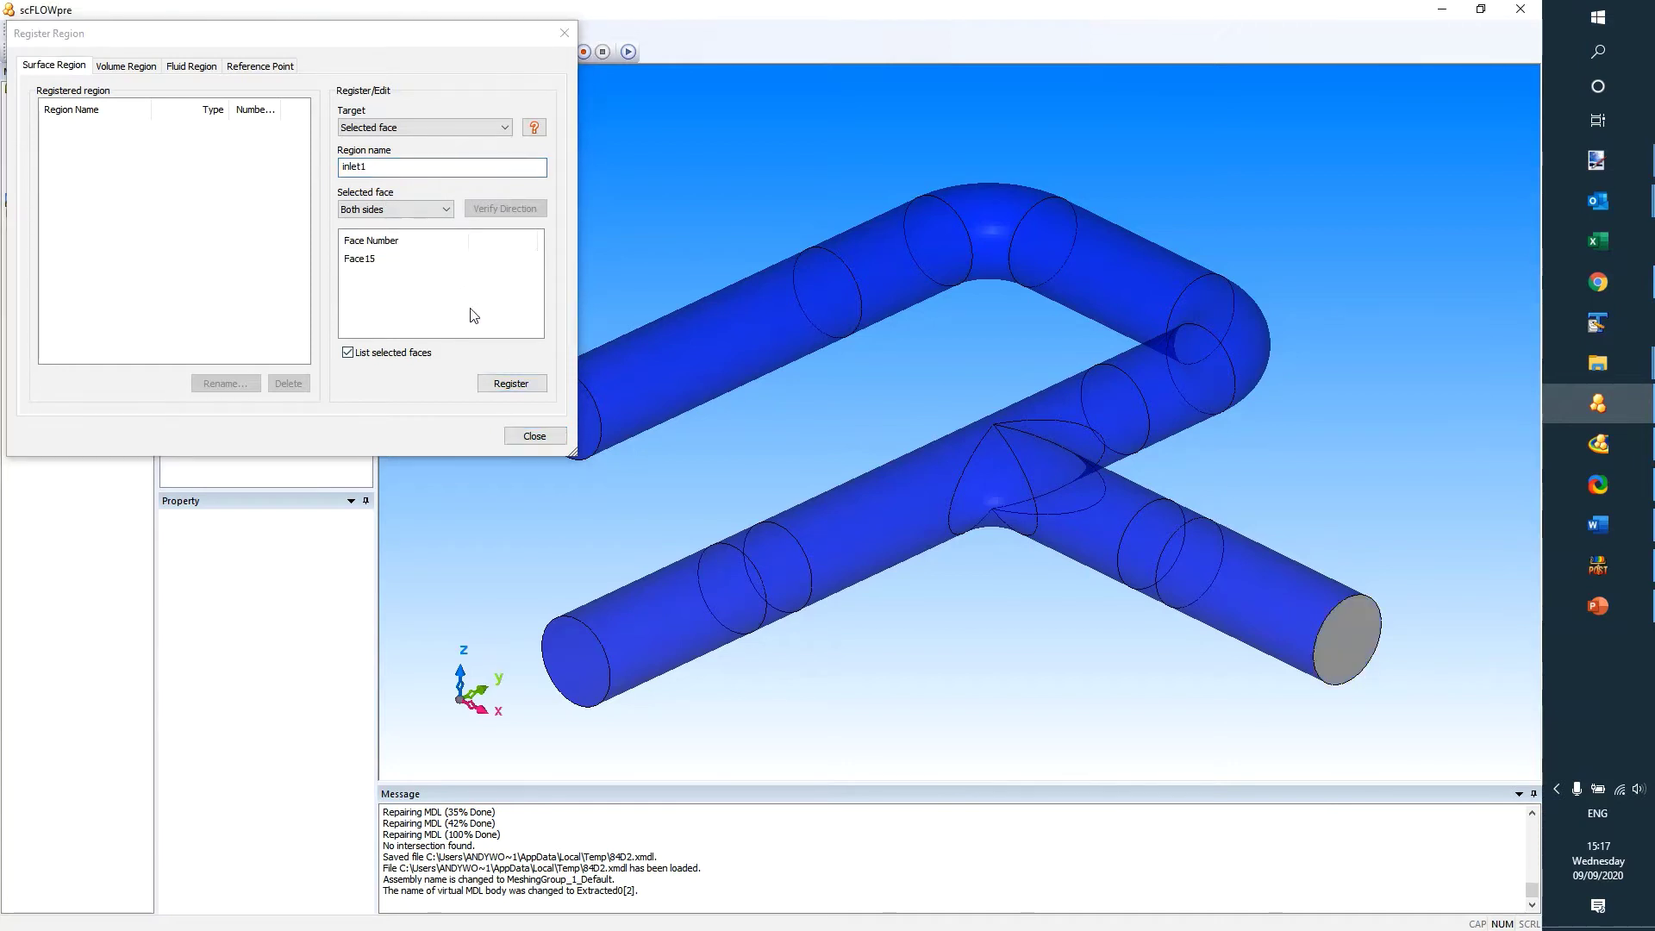
click(511, 383)
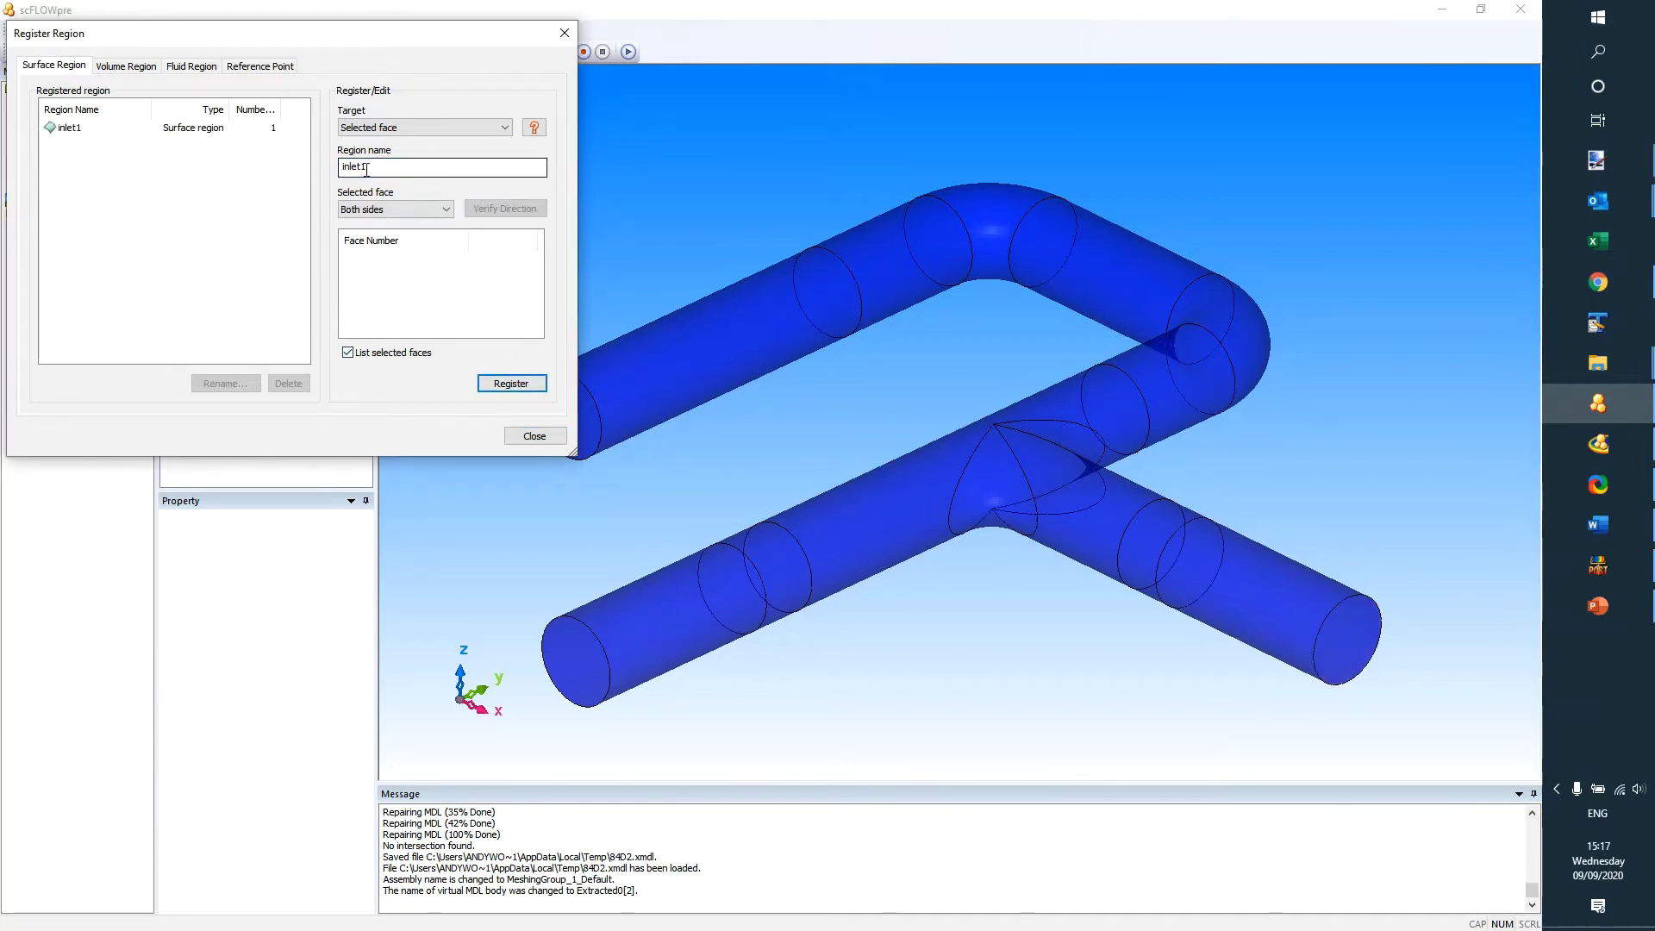
Register the lower-left pipe end face as surface region inlet2
drag(366, 169, 363, 170)
text(2)
click(573, 659)
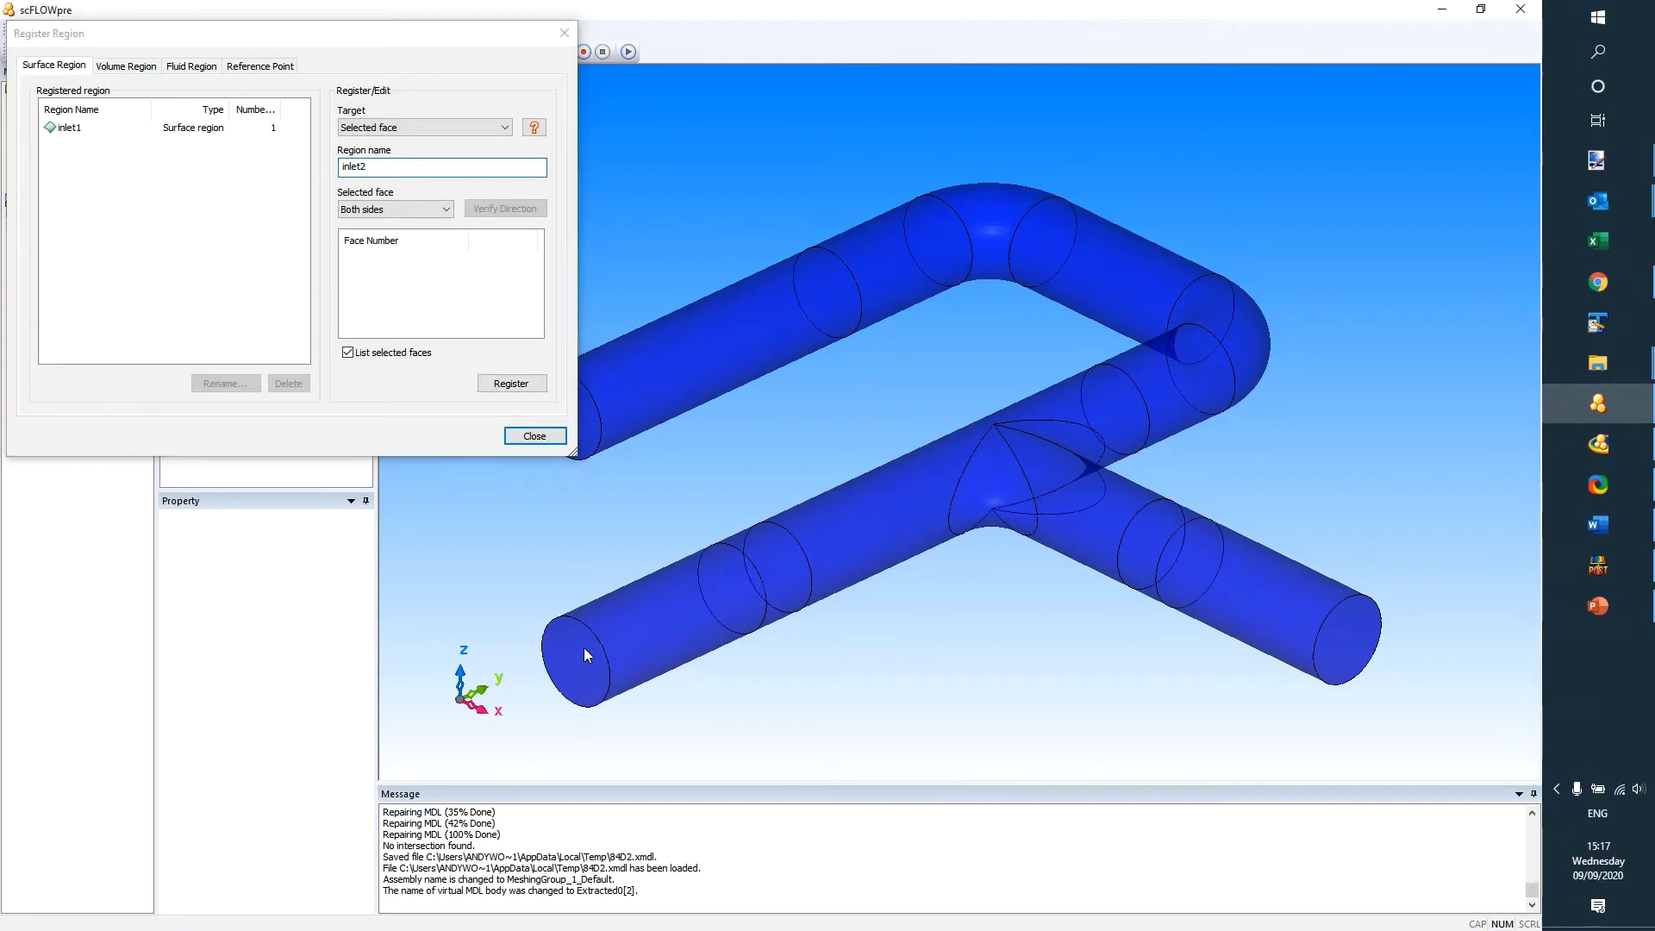
click(531, 379)
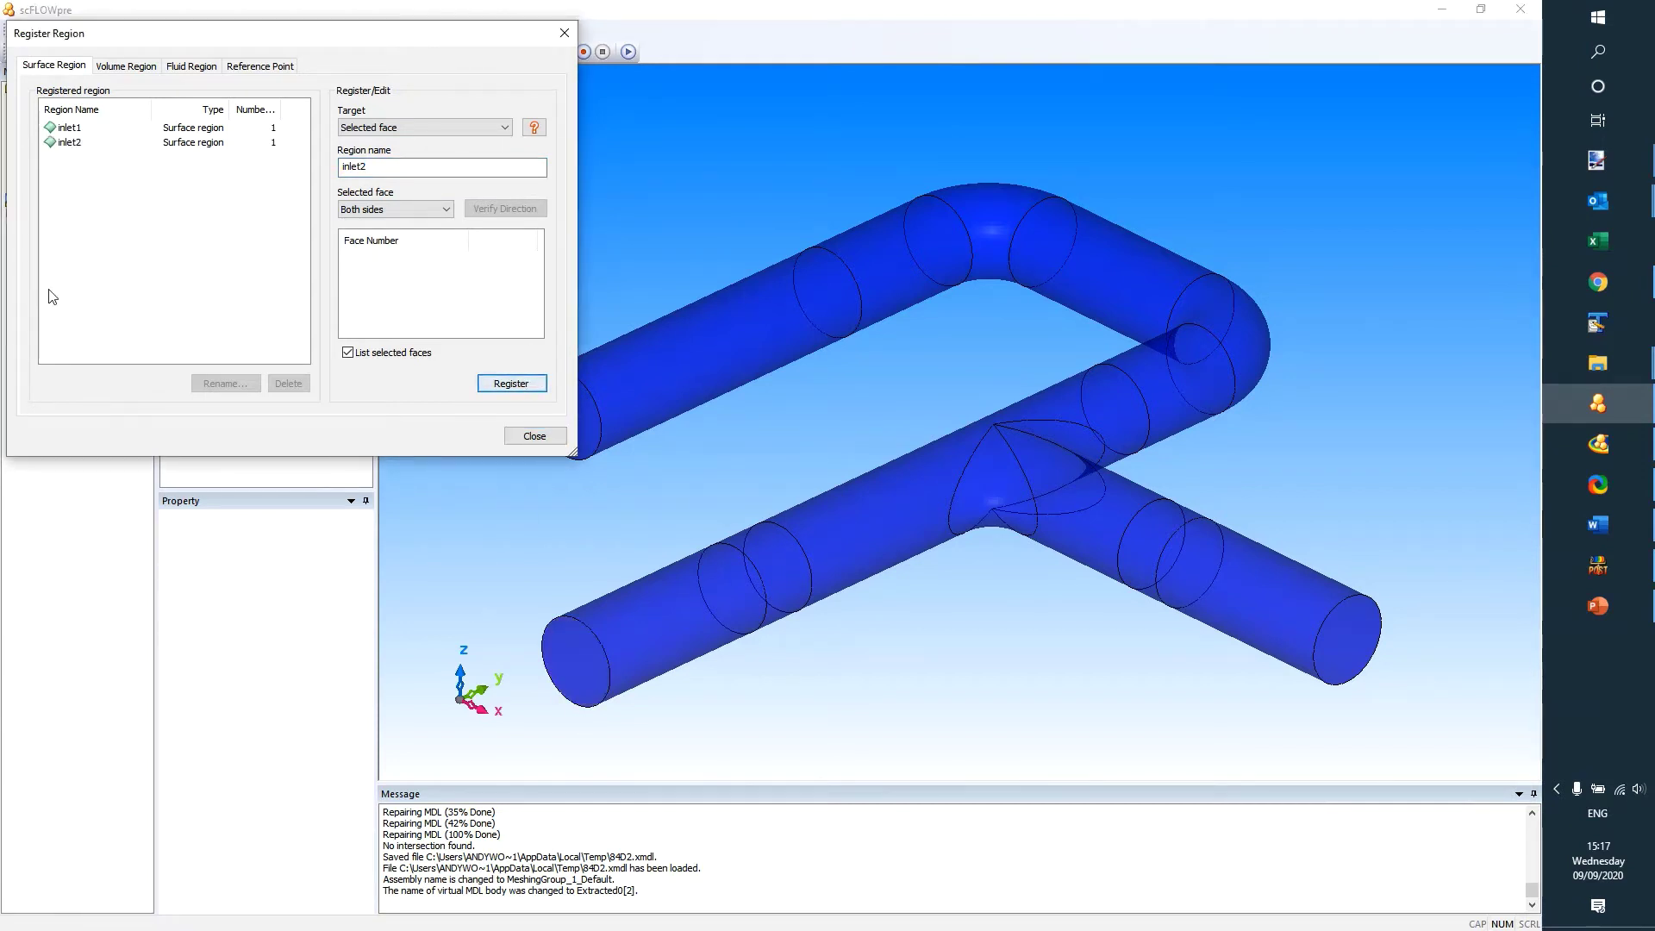
Register the remaining end face as surface region outlet and close the dialog
double_click(355, 167)
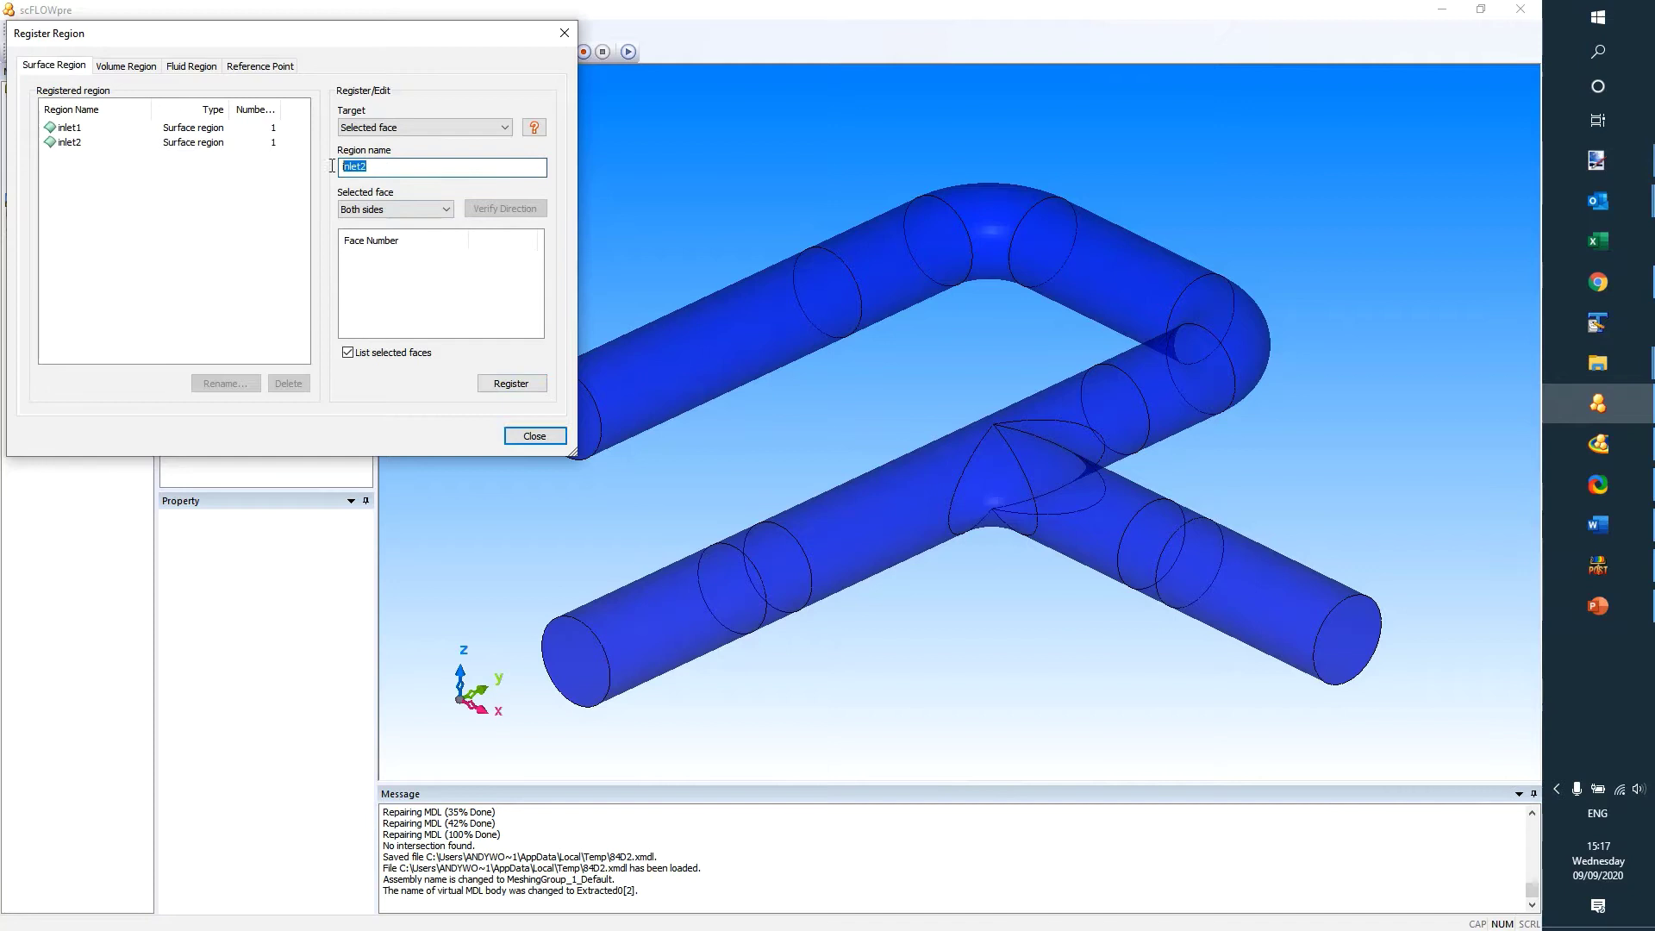
text(outlet)
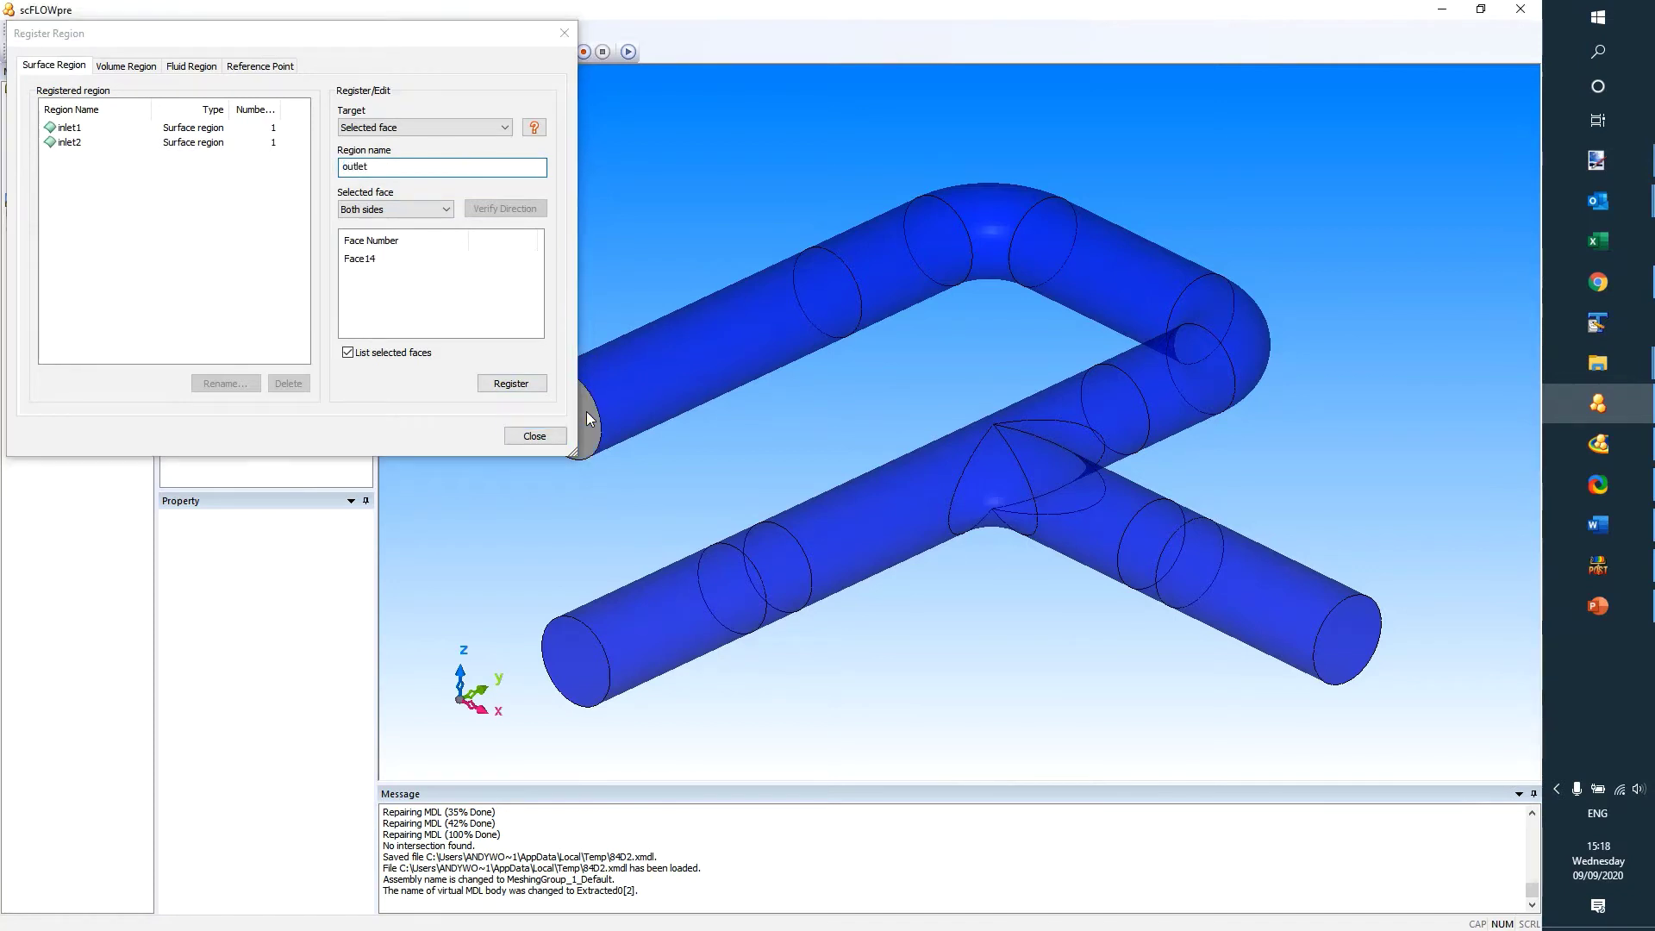
click(515, 382)
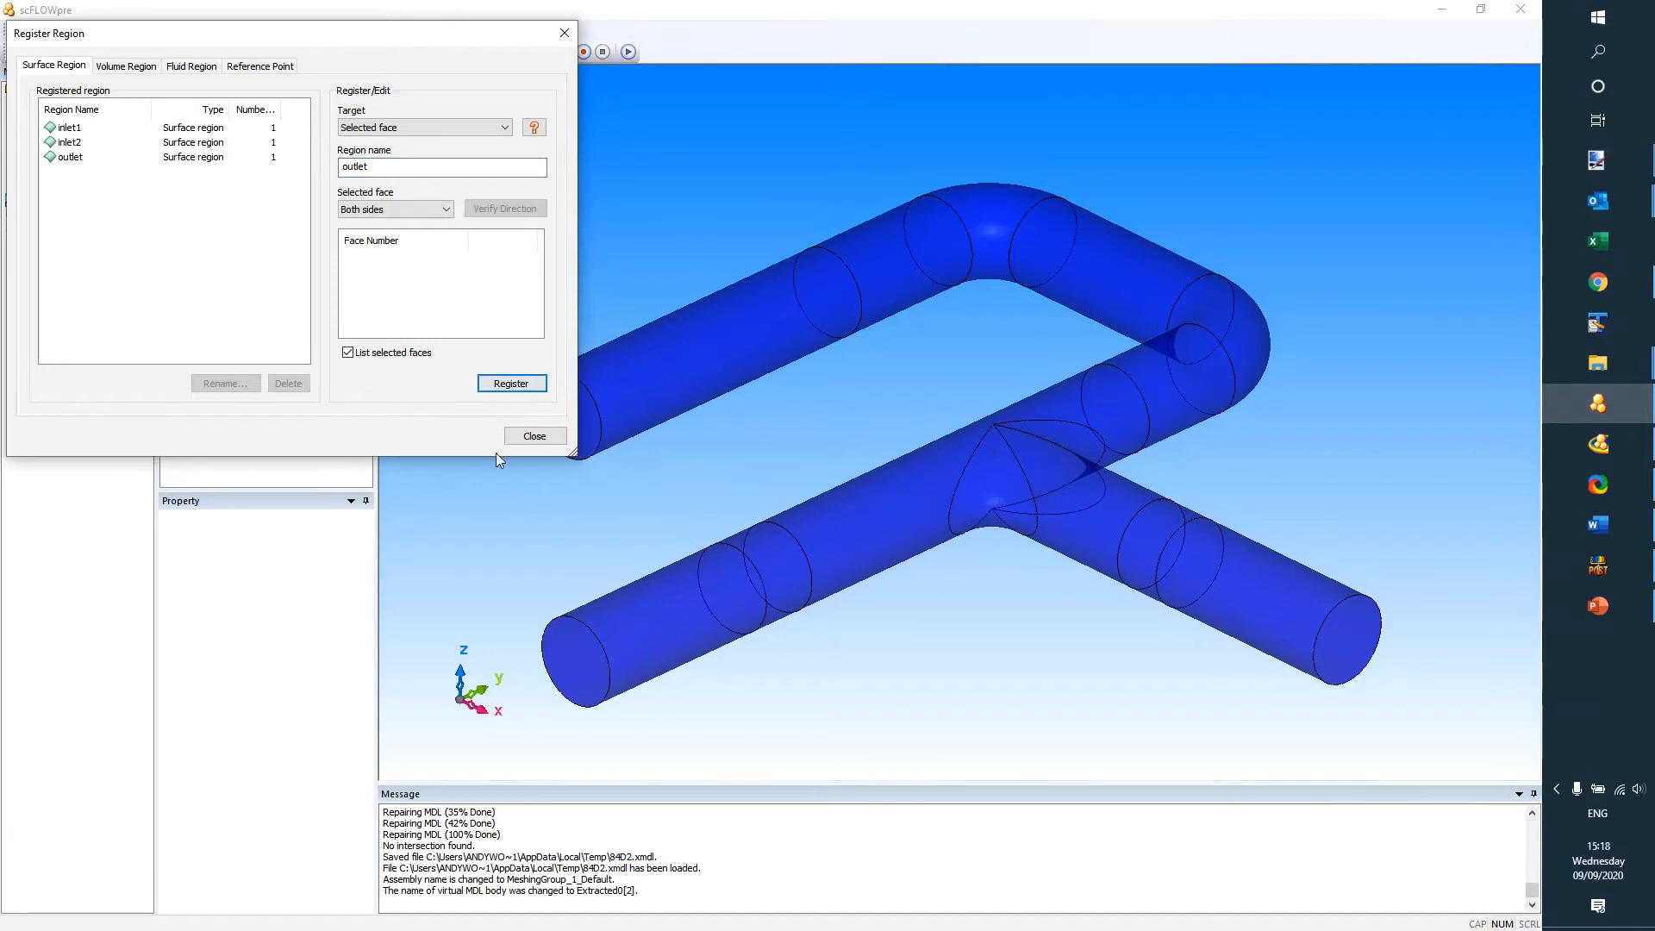
click(522, 439)
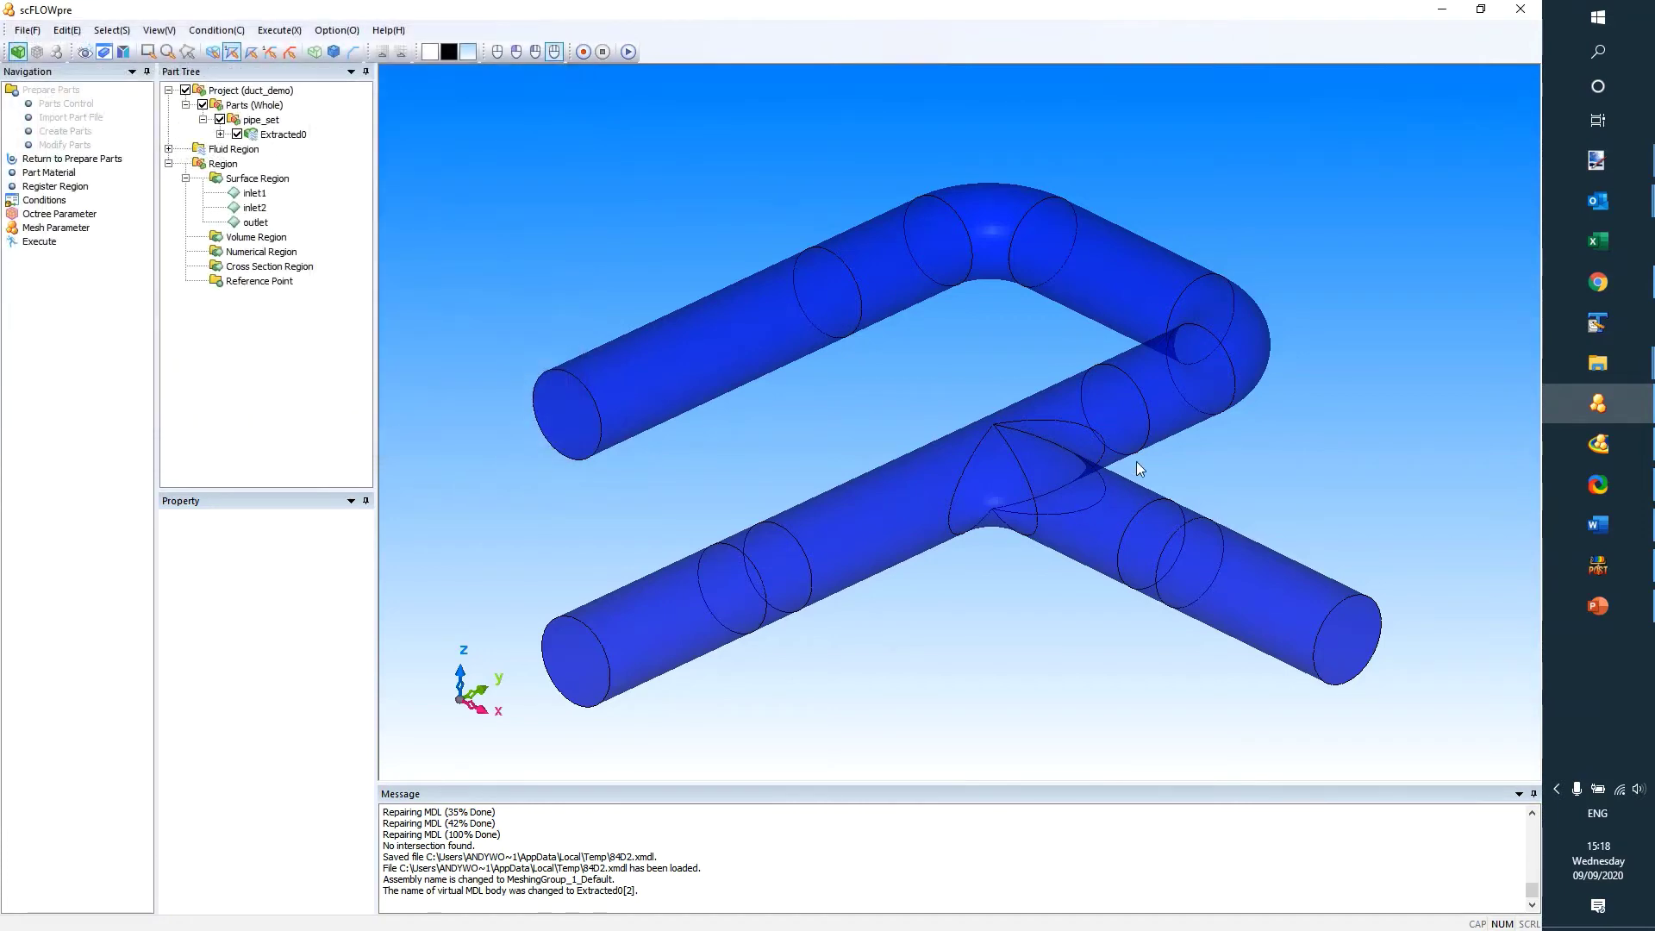
Start the Condition Wizard with heat included, keeping steady-state, 400 cycles and 20 °C
click(42, 201)
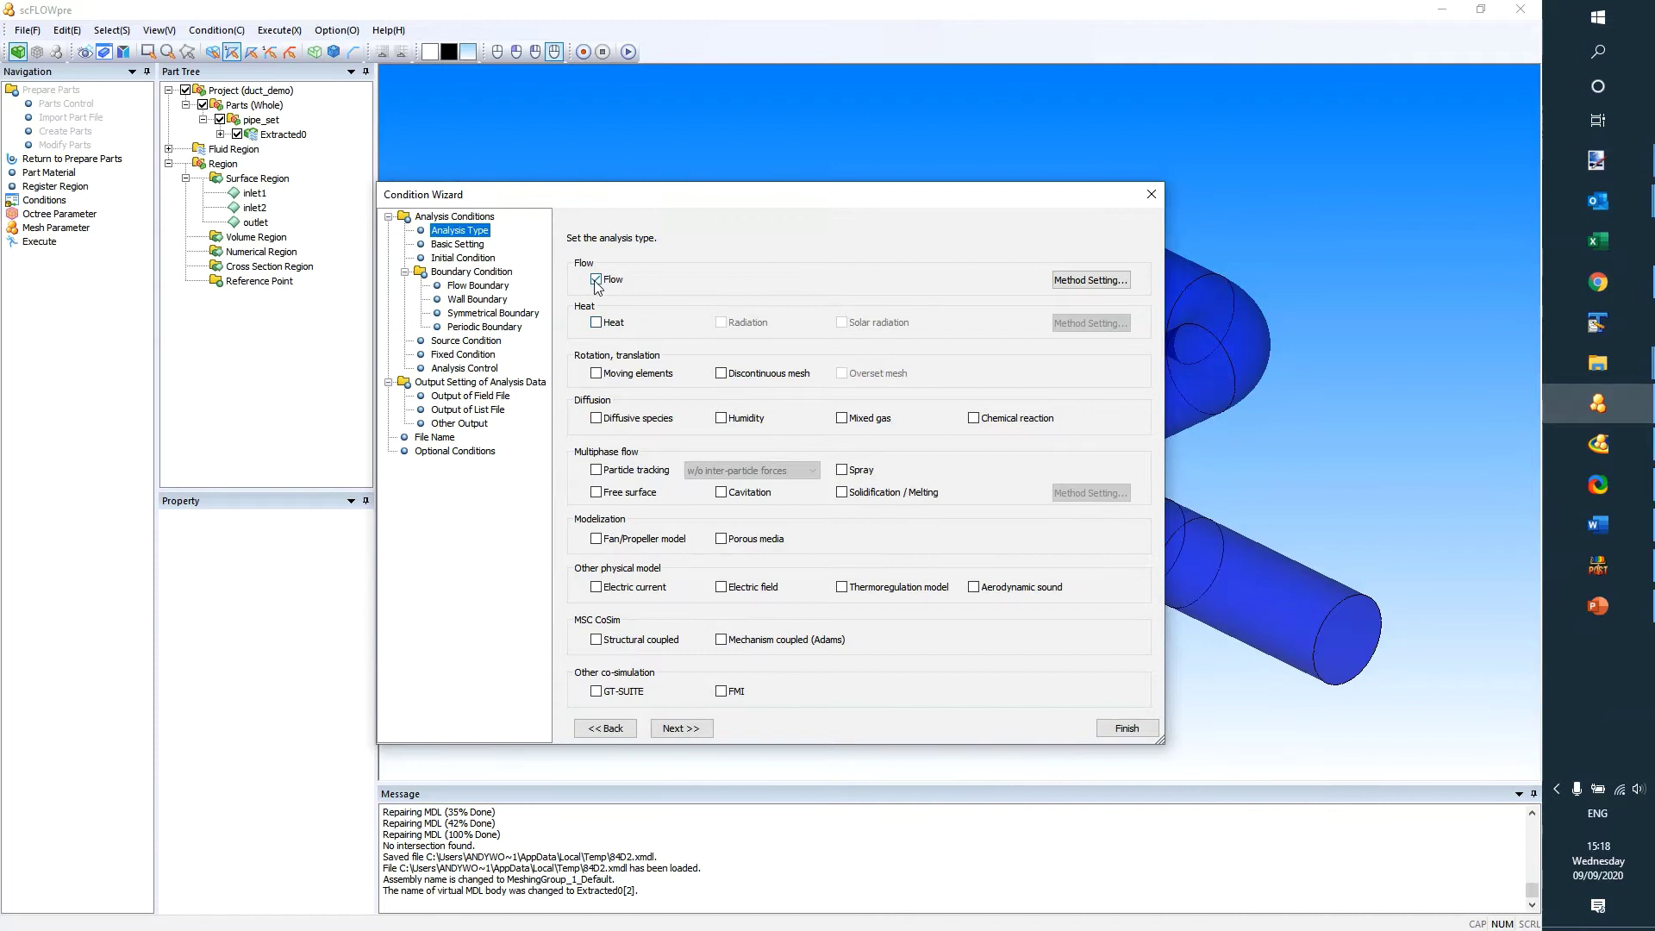
click(612, 325)
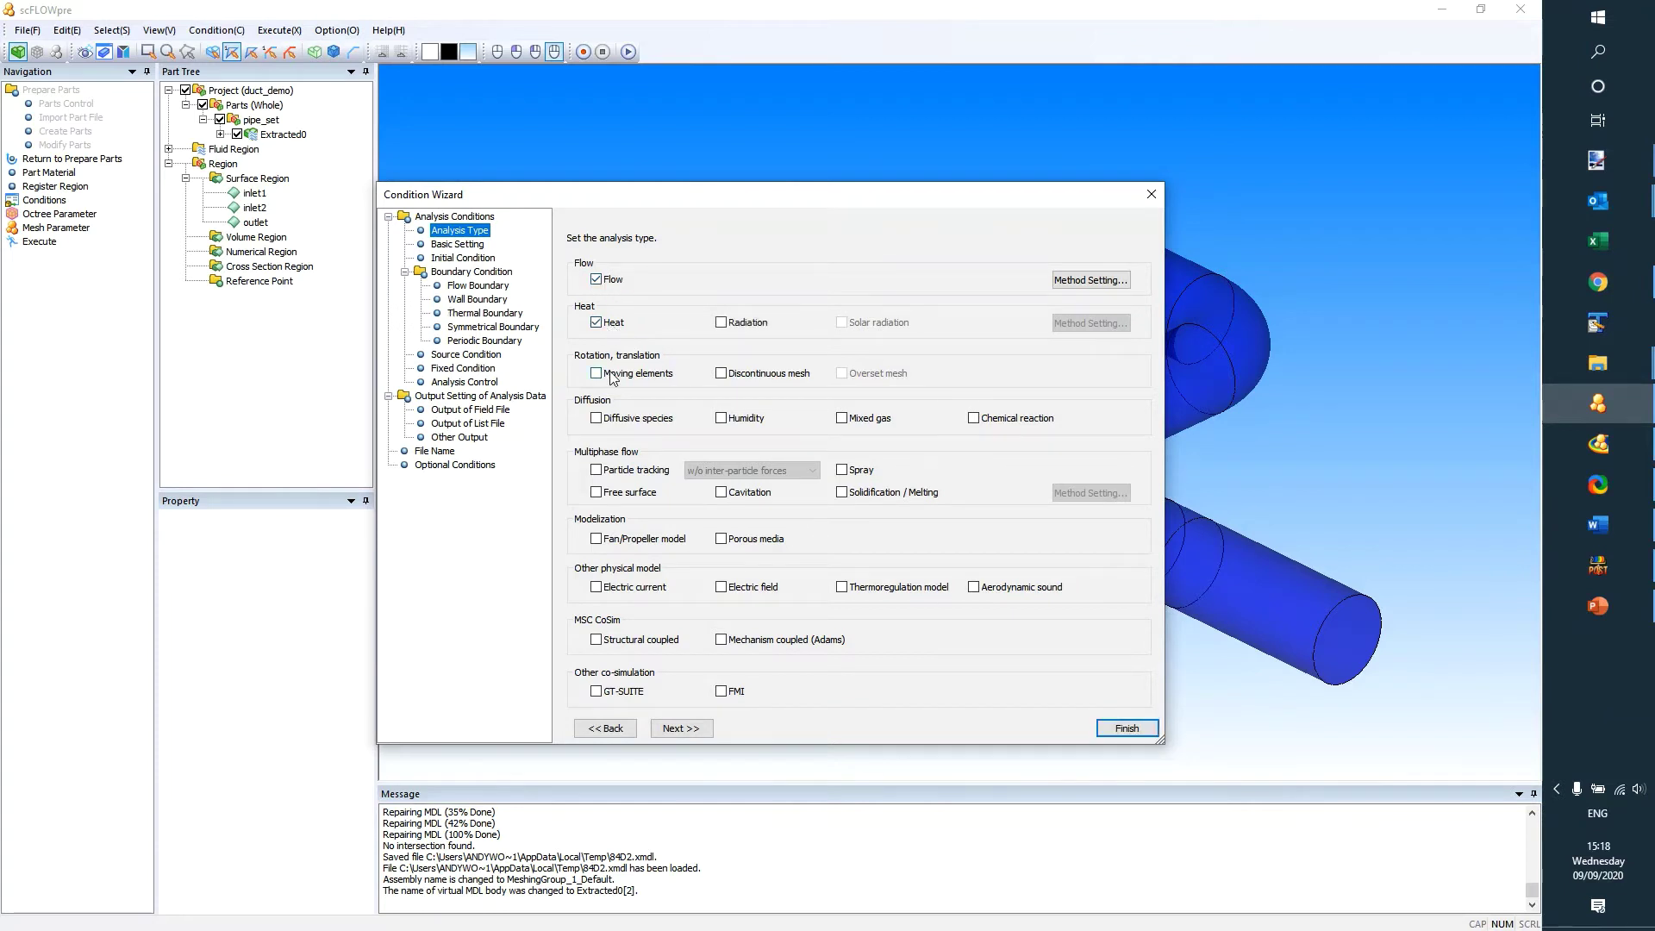
click(463, 246)
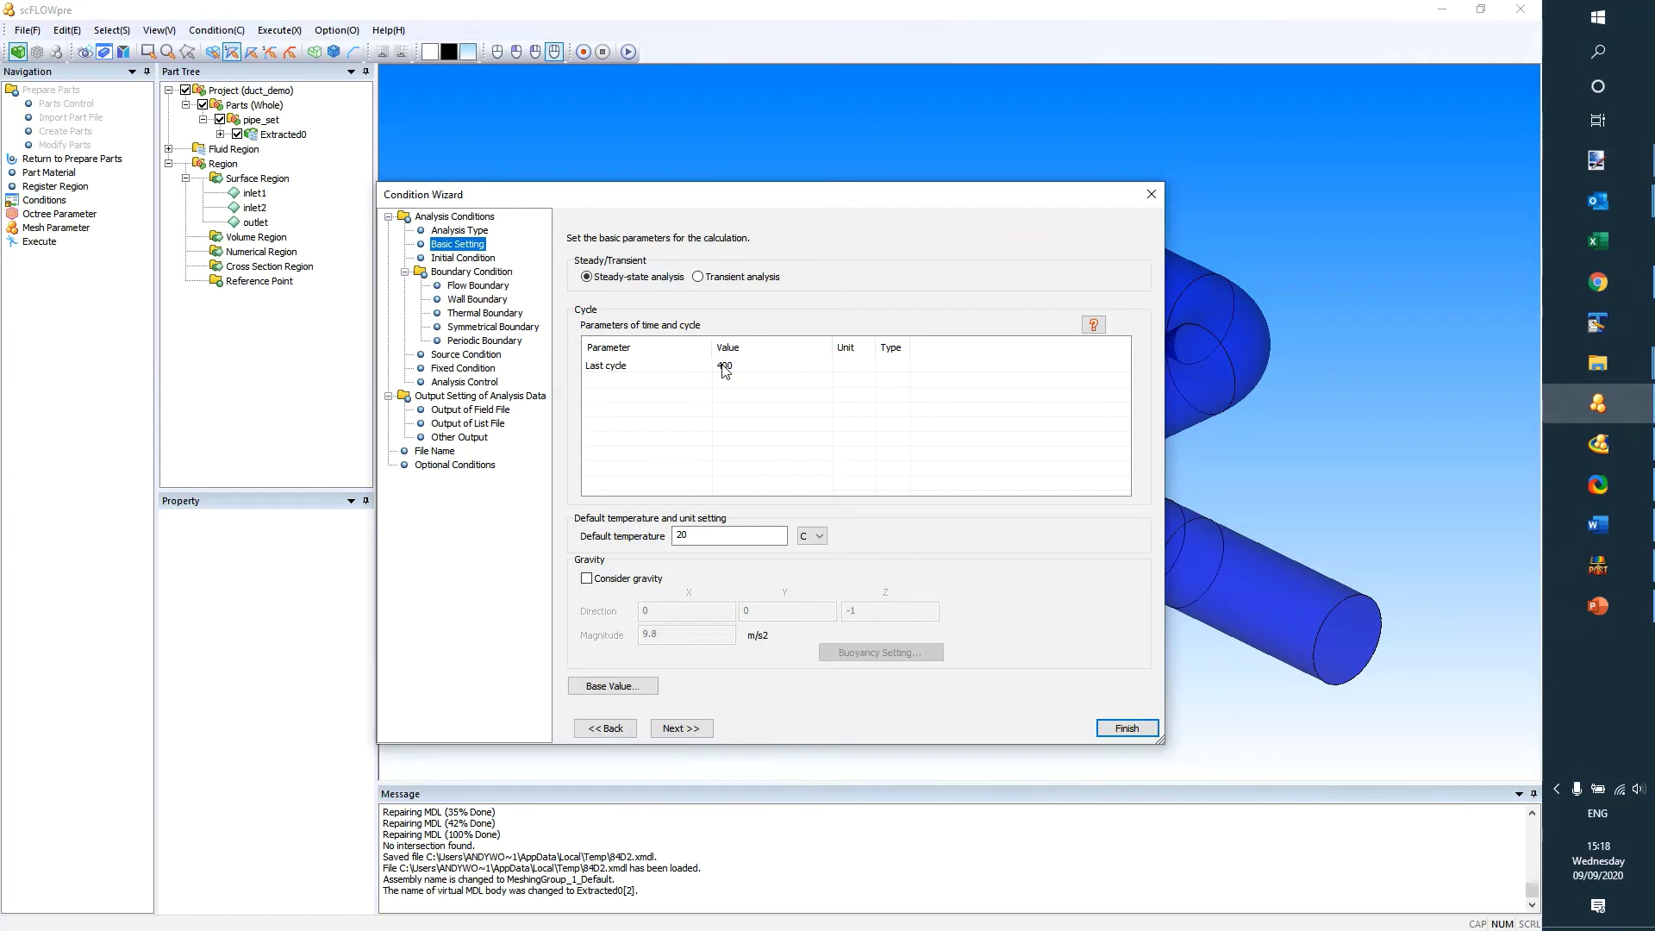
click(473, 287)
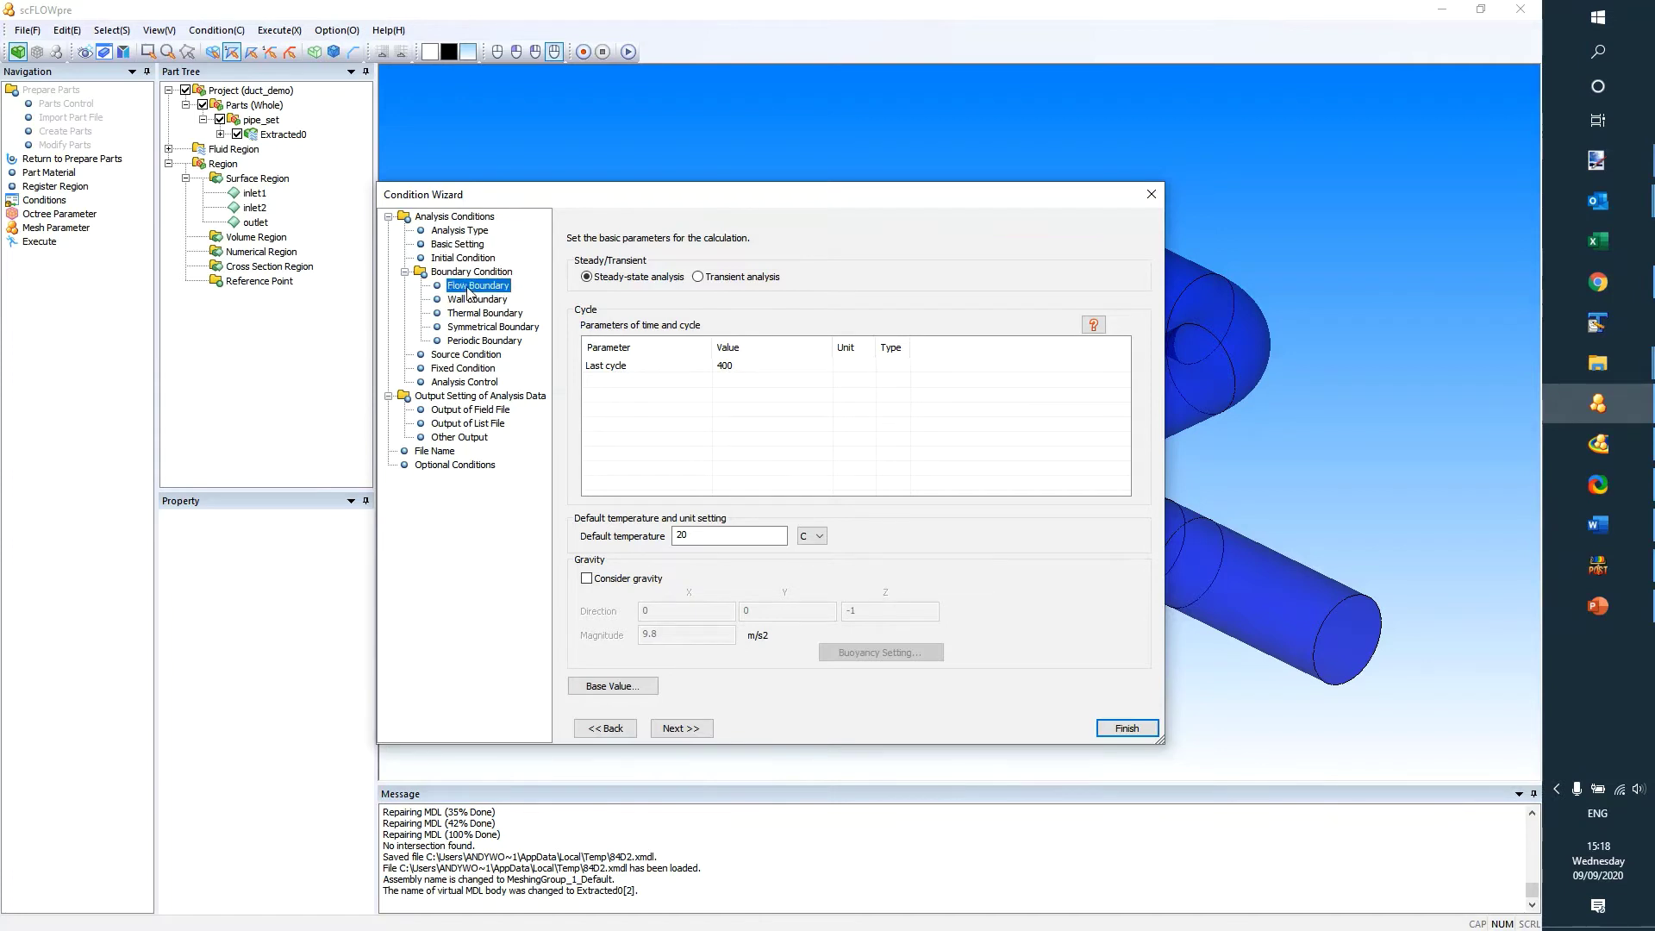
Give inlet1 an inflow of 1 m/s normal velocity at 80 °C
drag(766, 204, 559, 218)
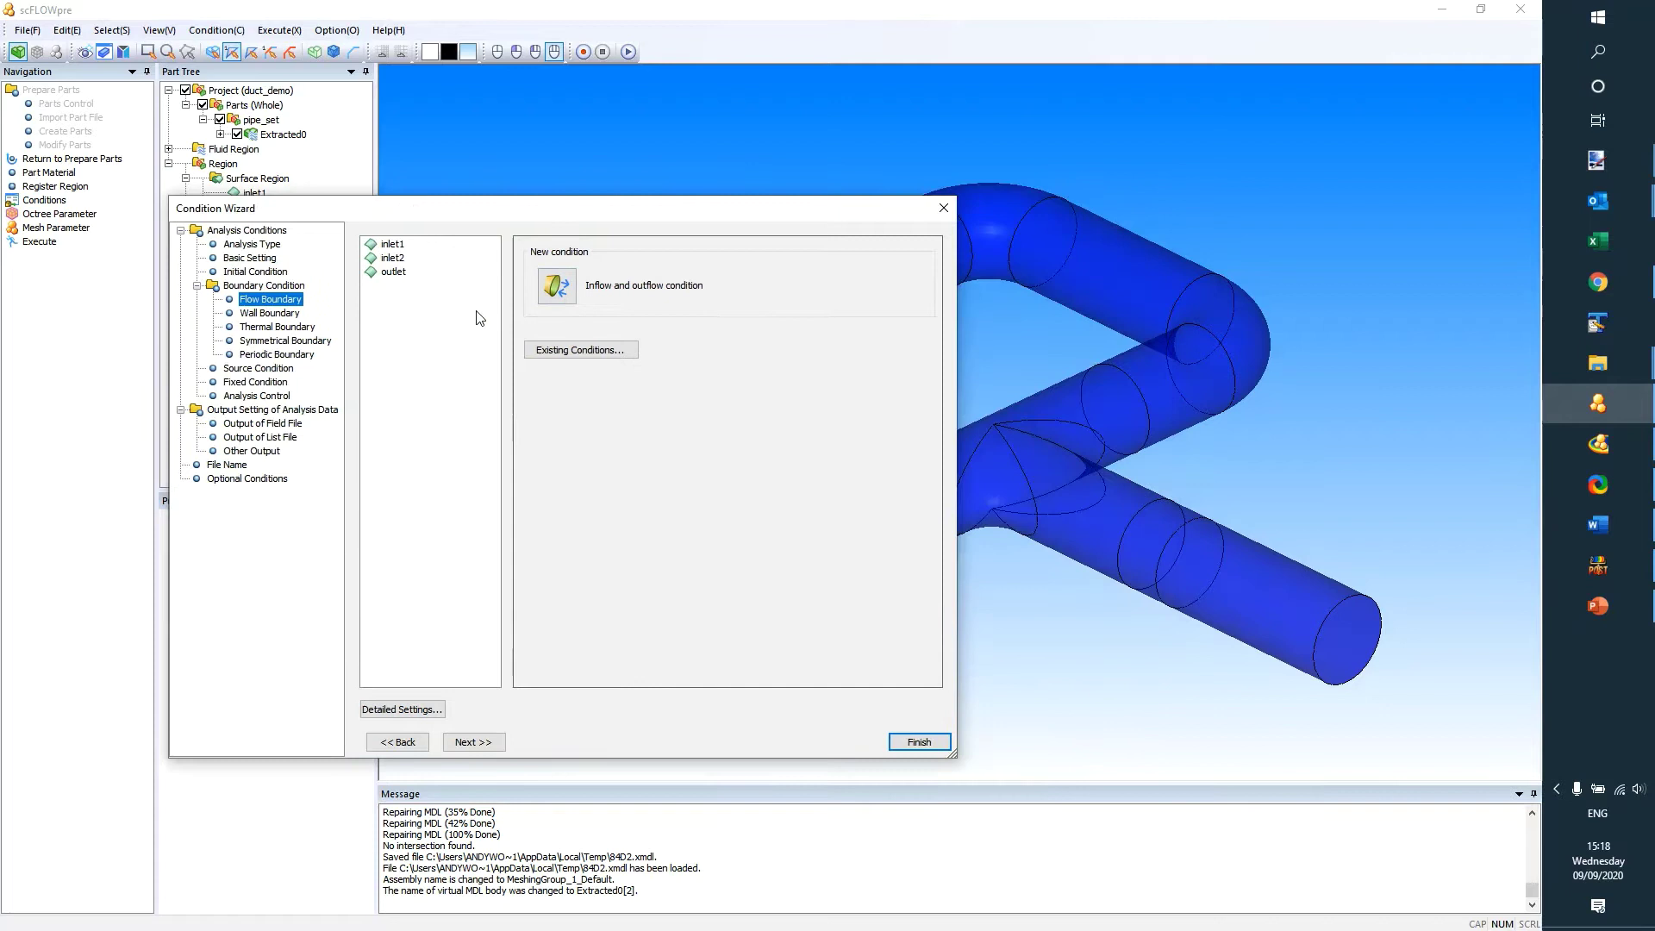
click(397, 249)
click(557, 285)
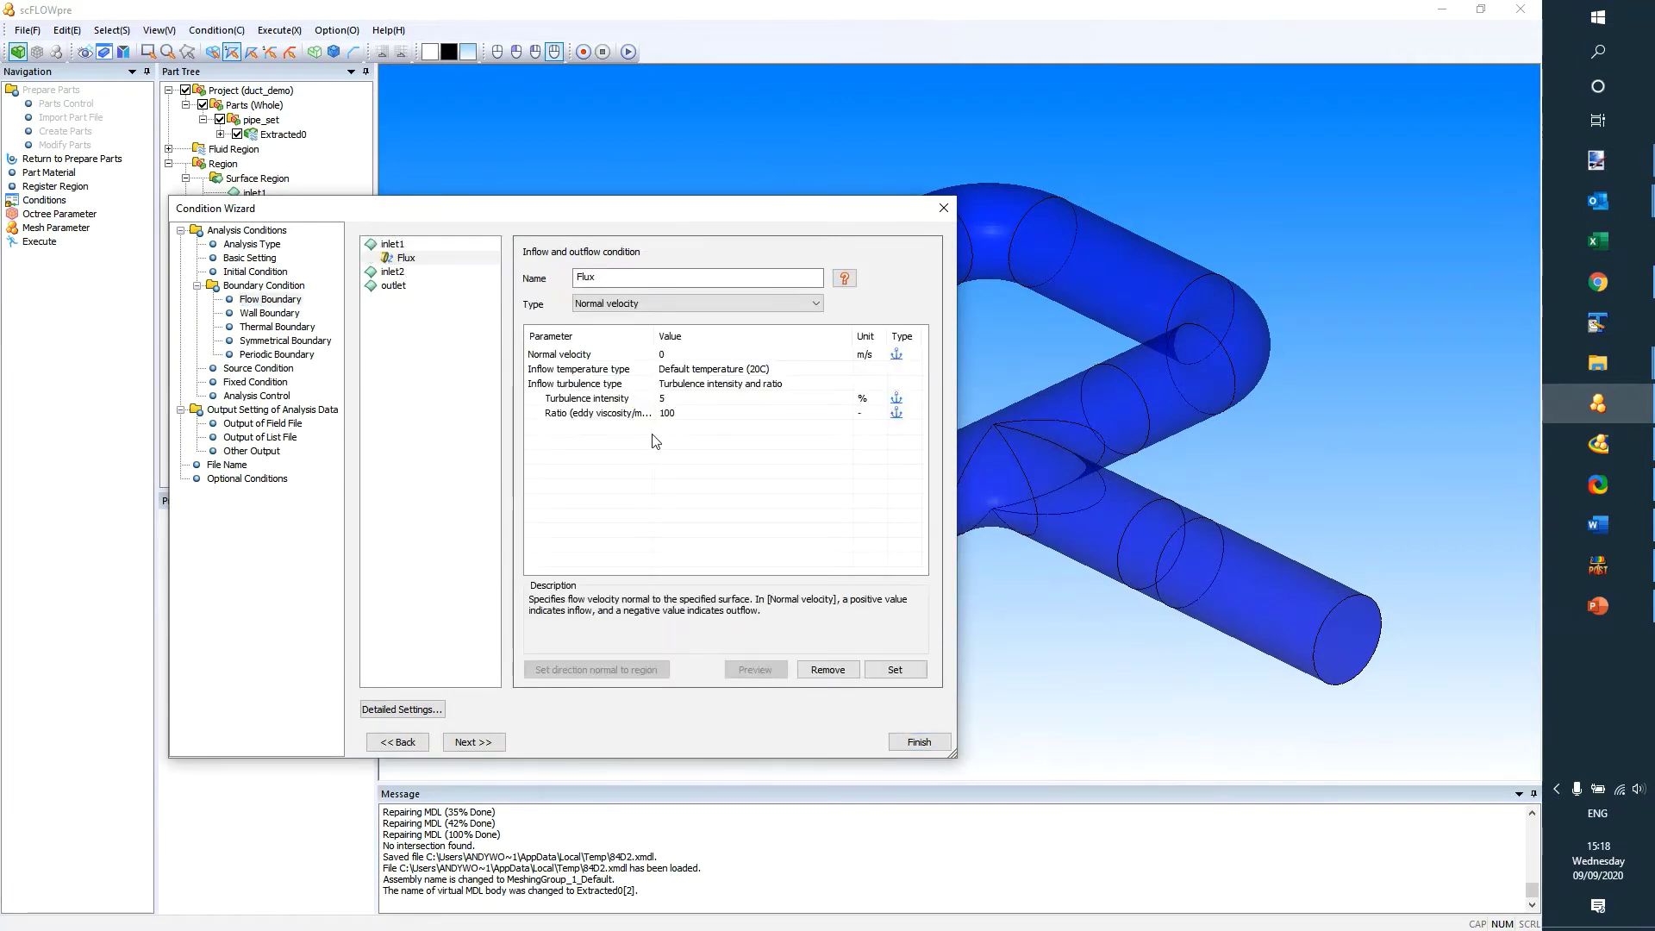
click(686, 354)
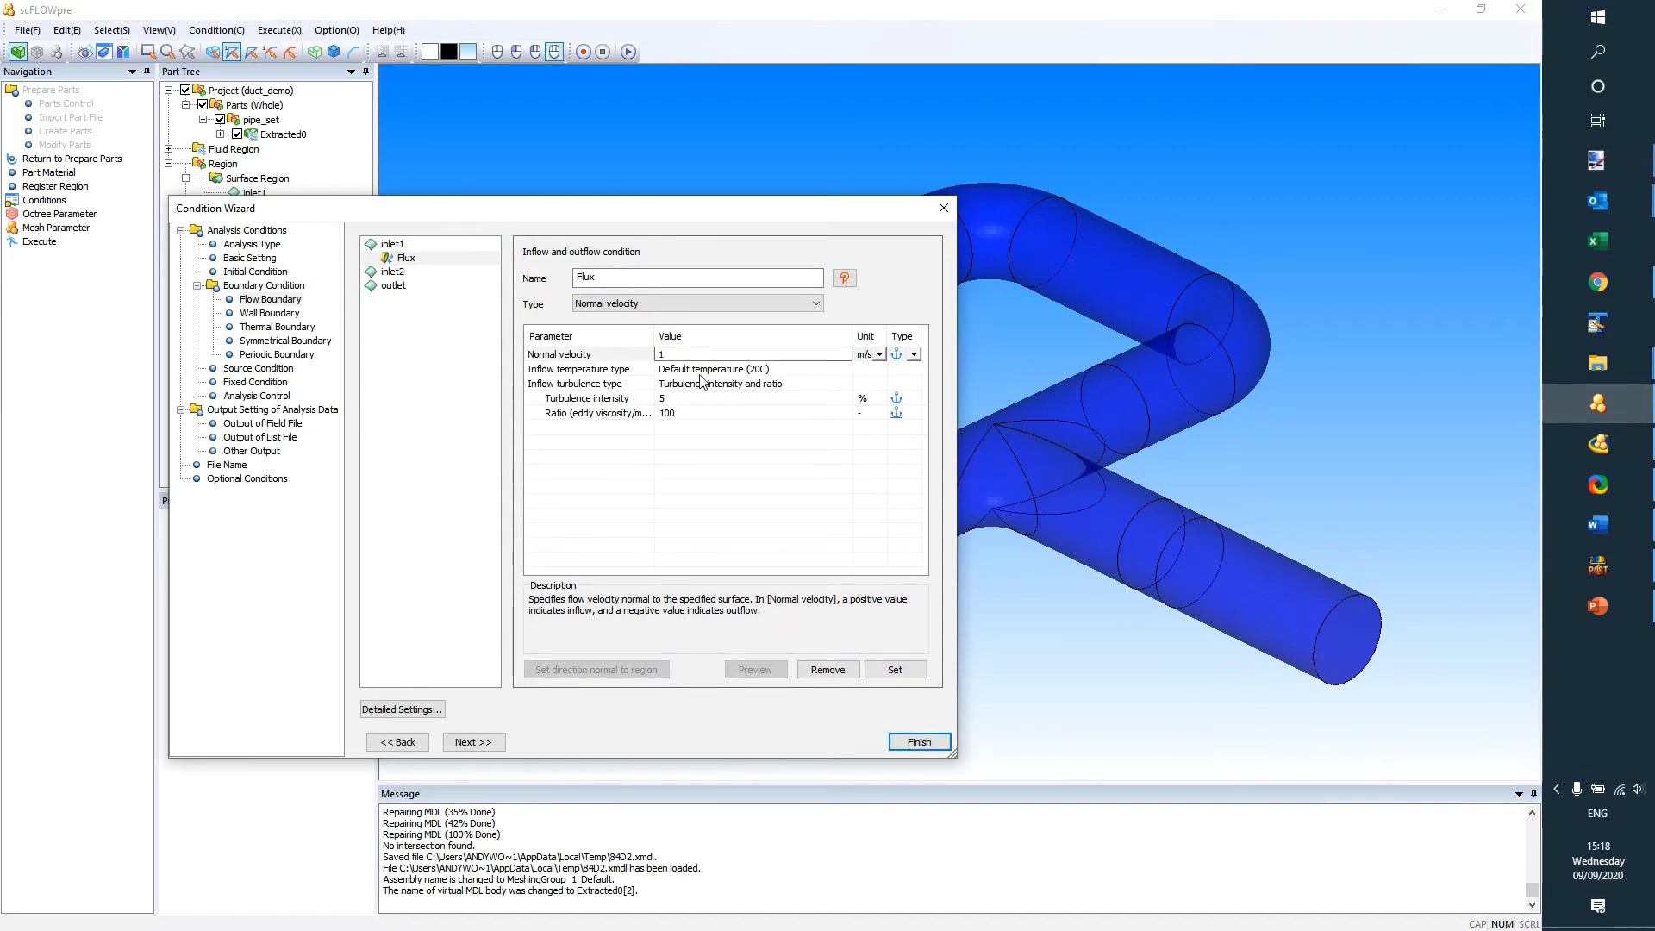
click(834, 370)
click(716, 395)
click(714, 382)
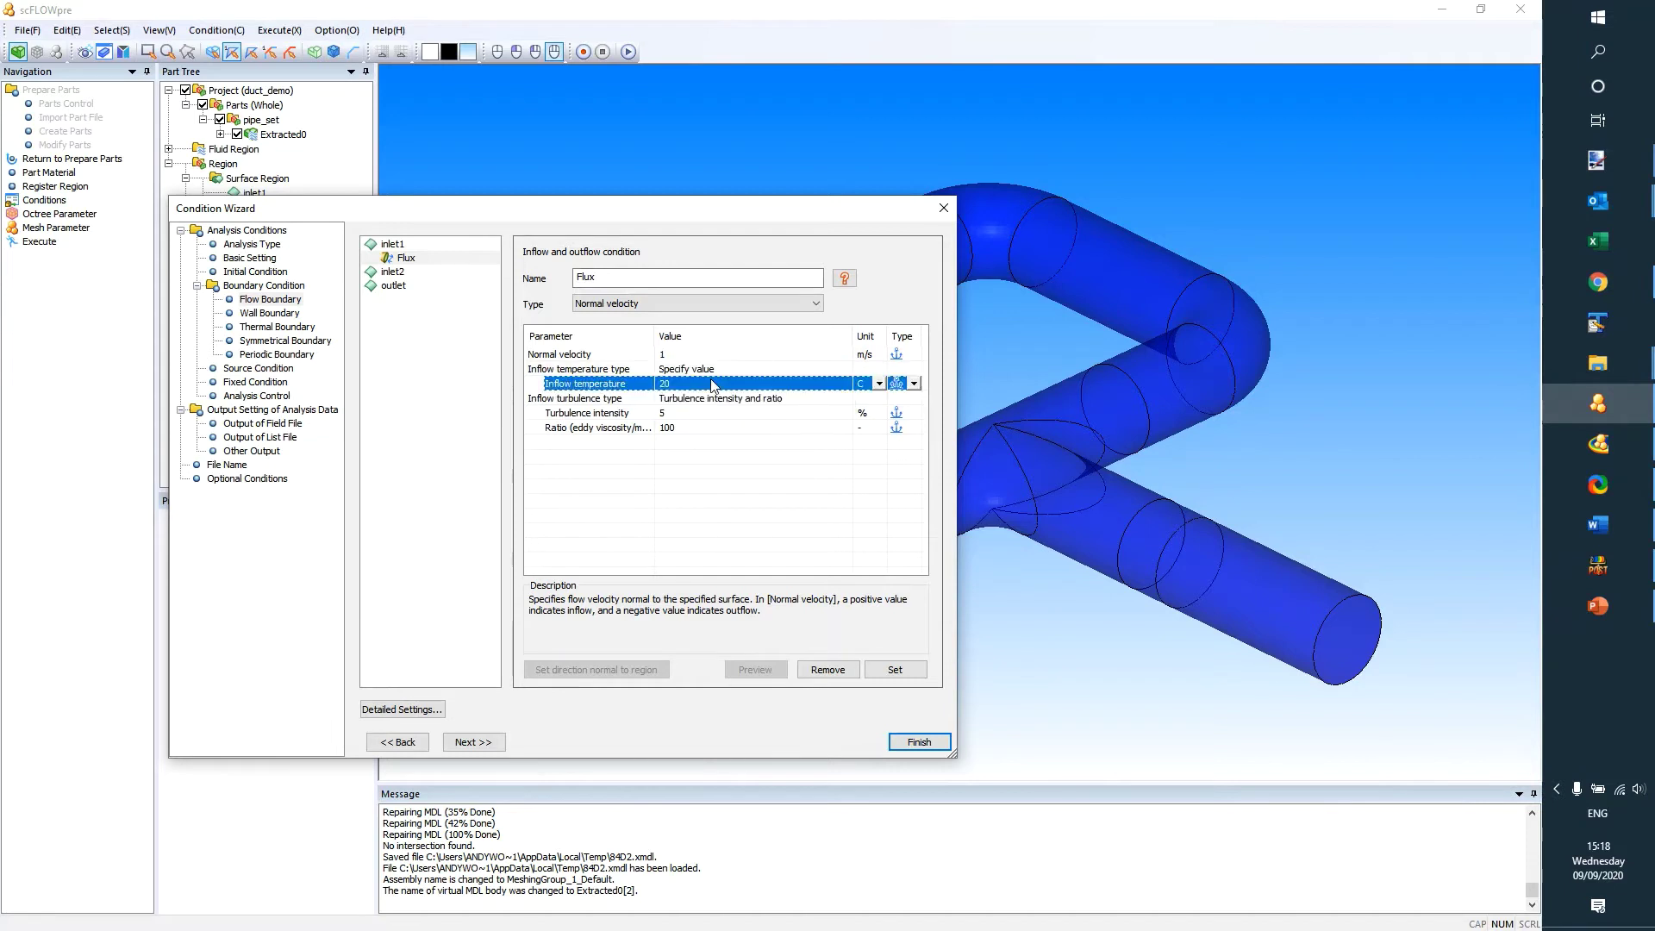
text(80)
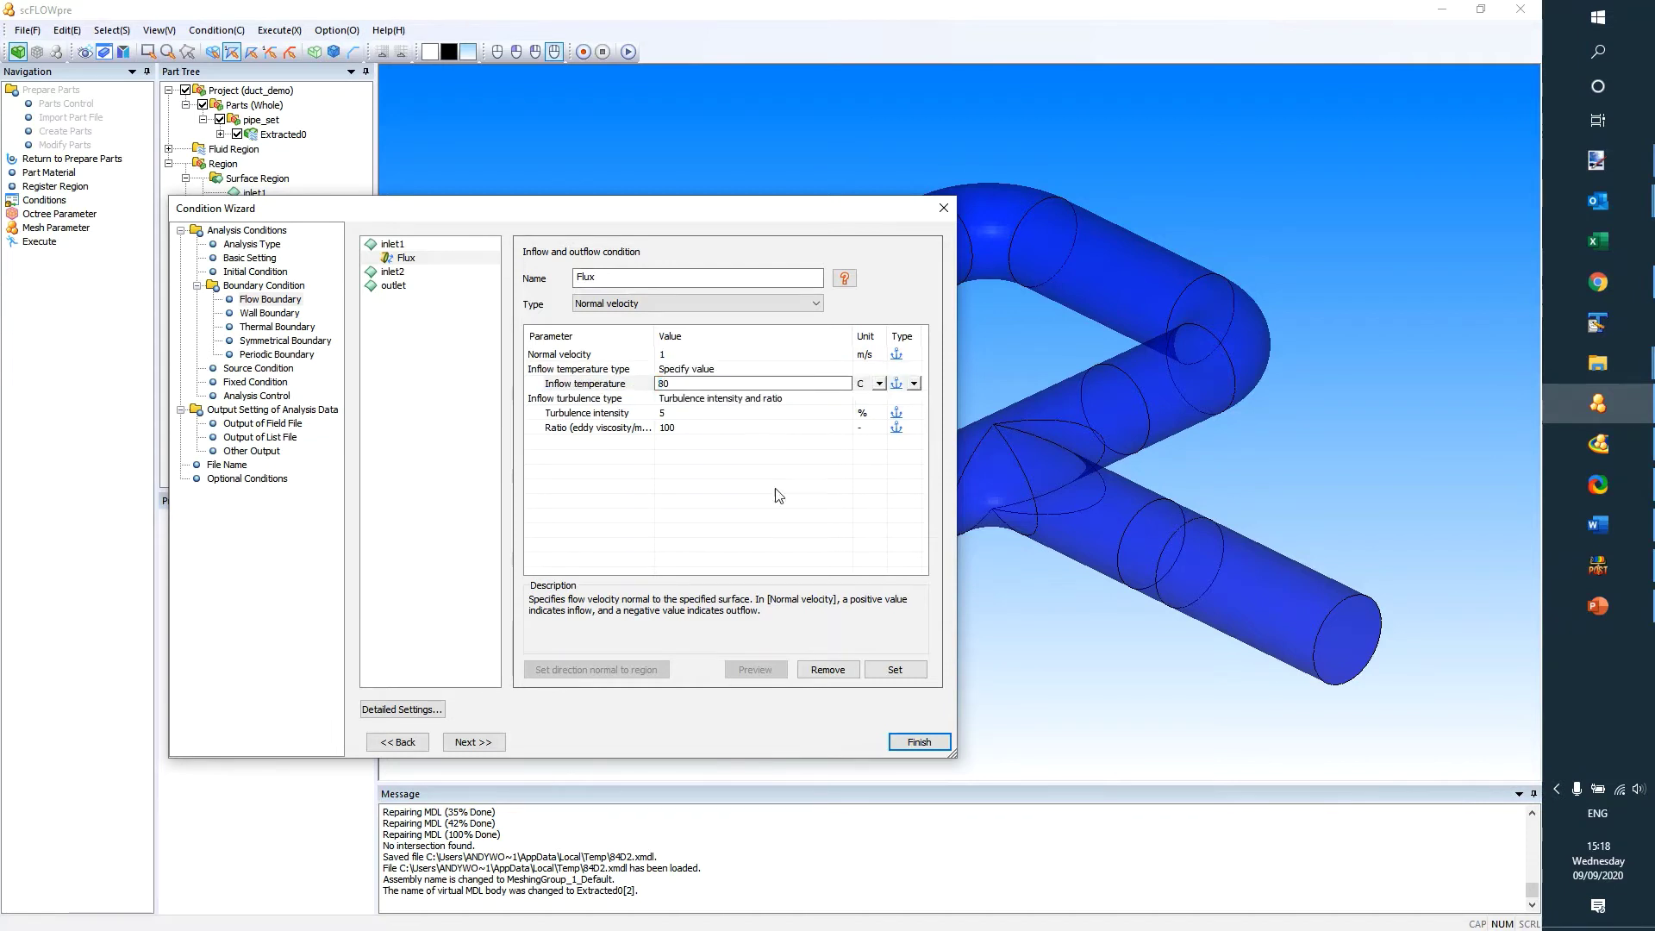
click(888, 670)
Give inlet2 an inflow of 1 m/s at the default 20 °C
click(390, 273)
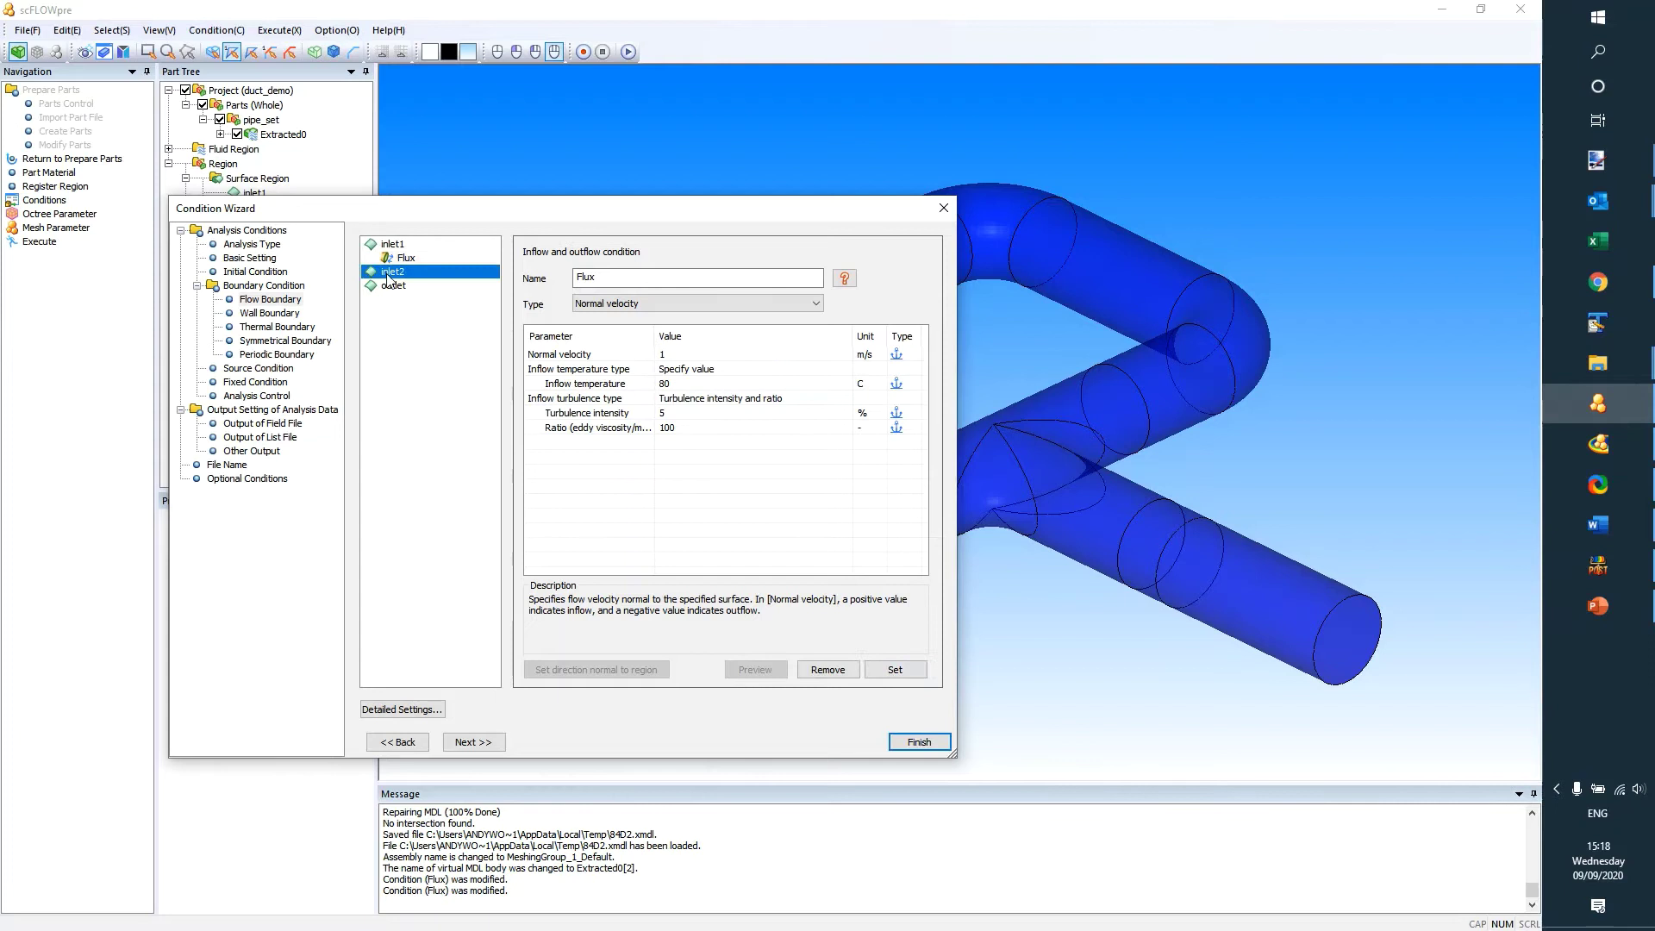
click(557, 286)
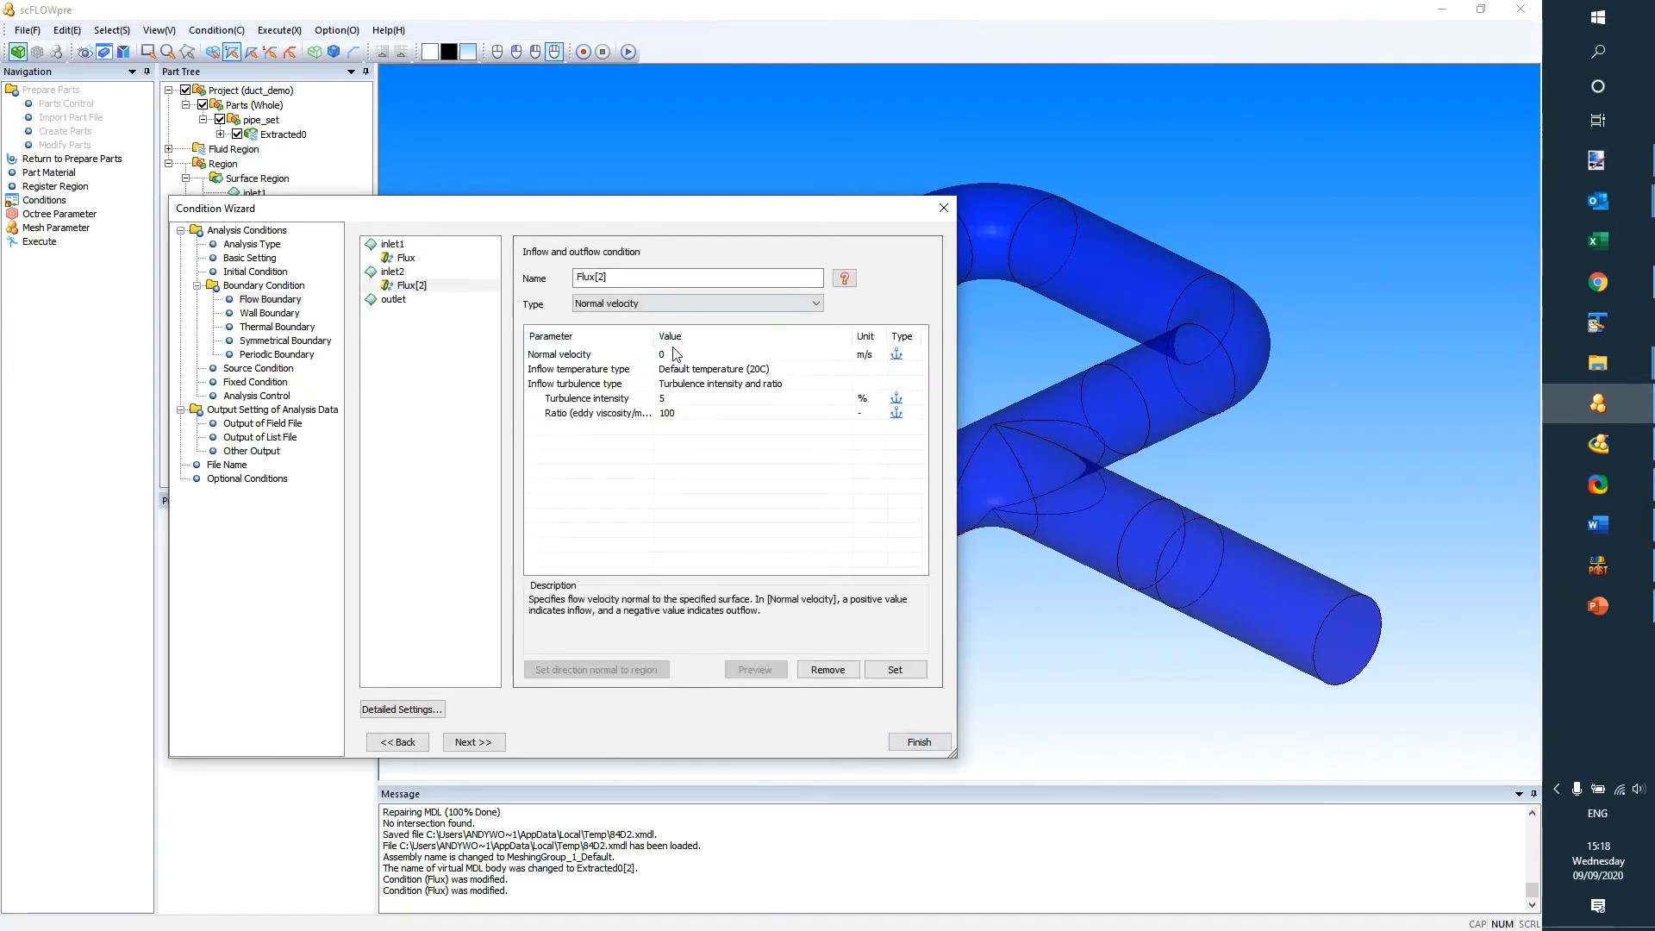
click(681, 355)
text(1)
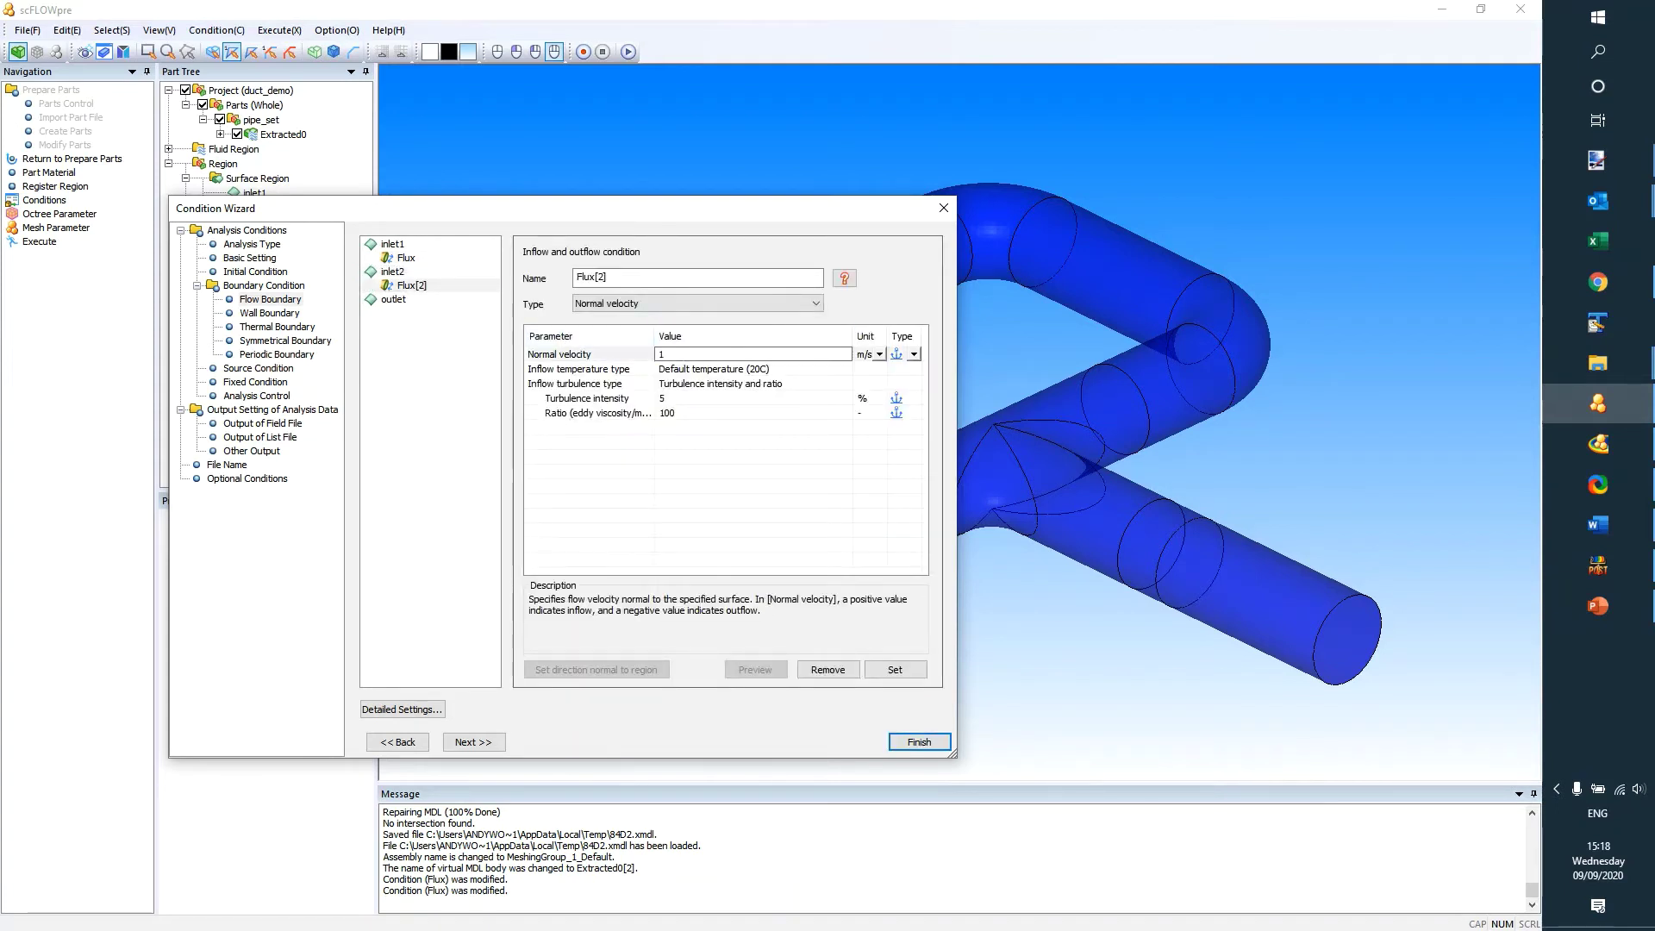
click(703, 369)
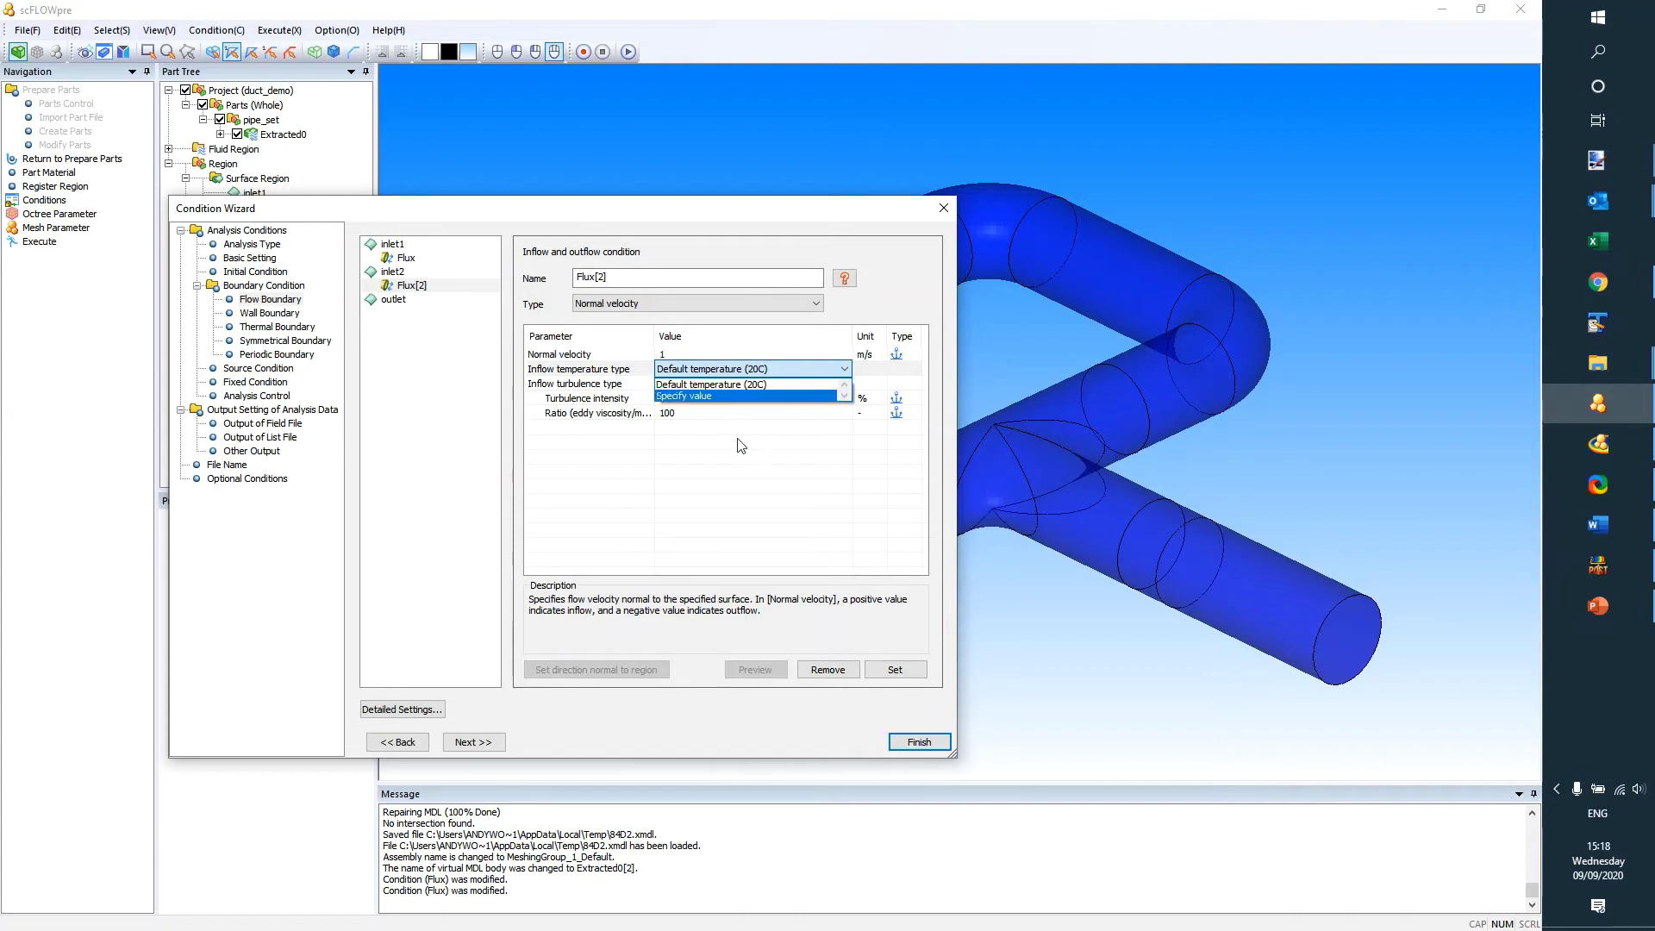
click(888, 671)
click(888, 671)
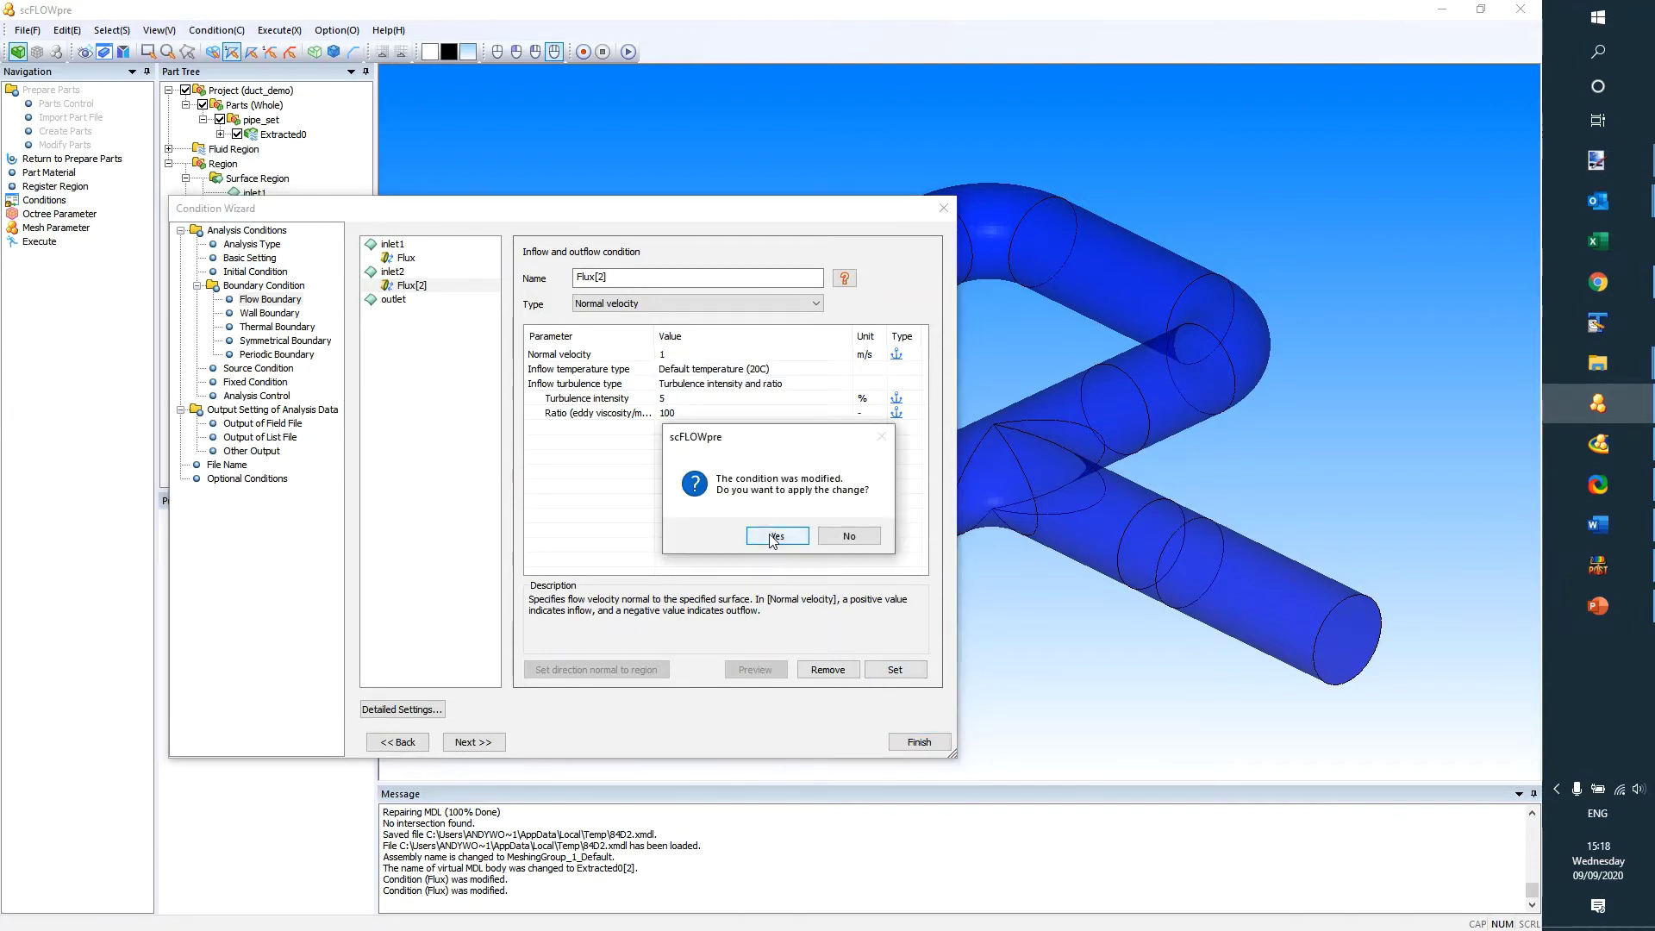
click(770, 538)
Make the outlet a 0 Pa static-pressure boundary and finish the wizard
click(579, 345)
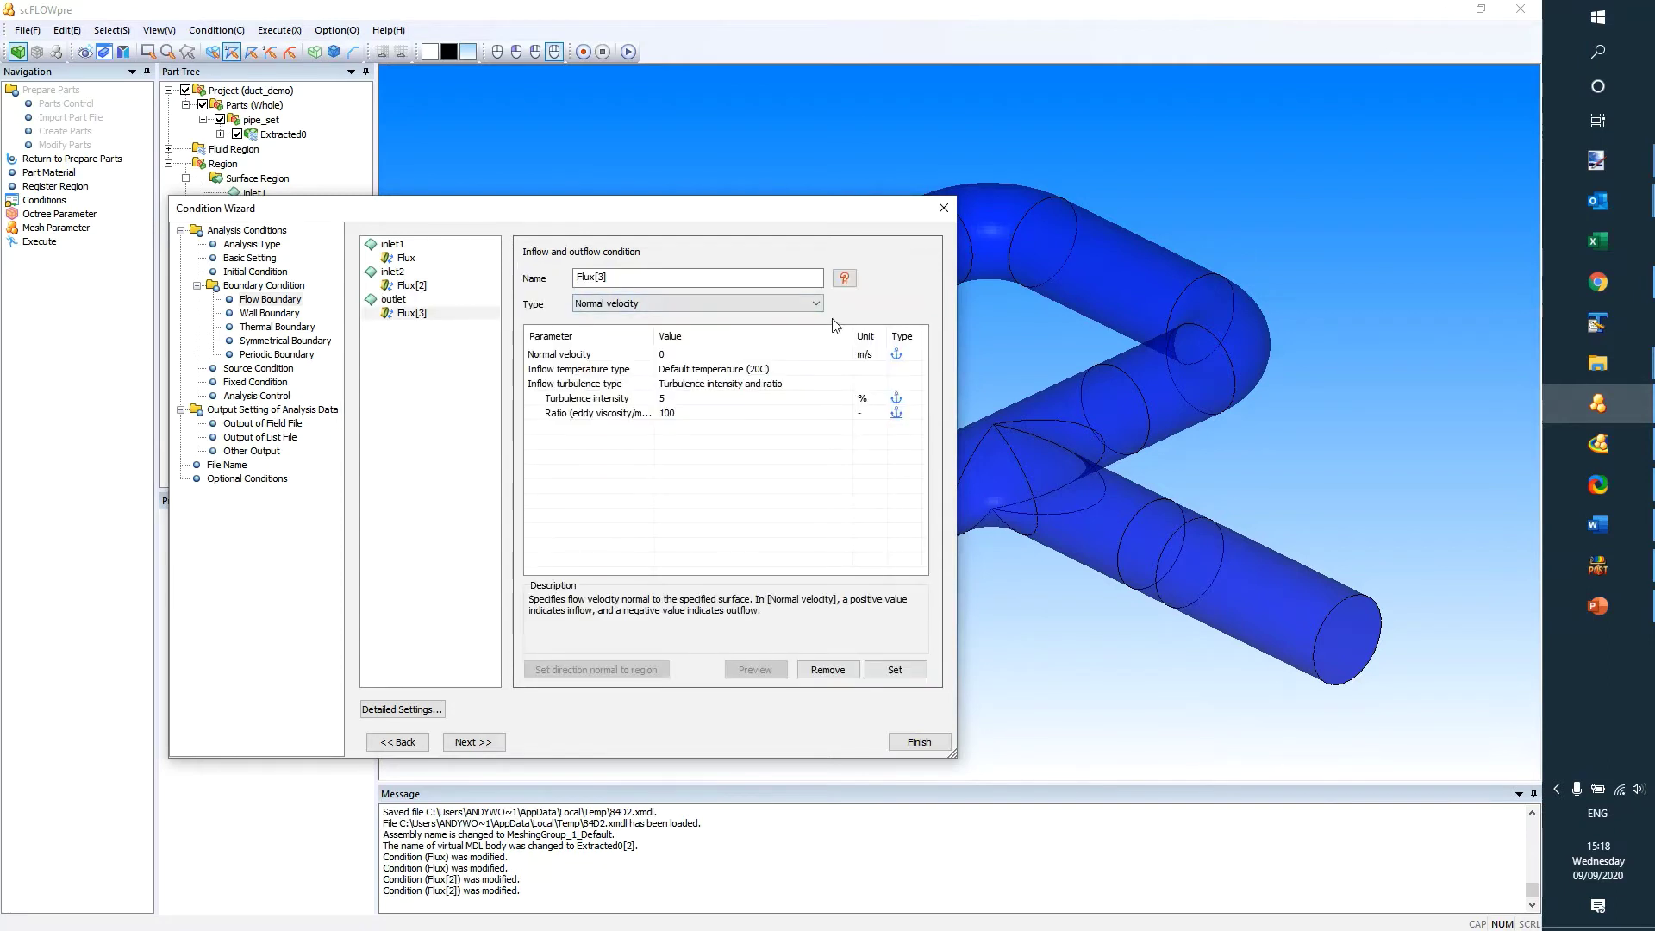
click(815, 304)
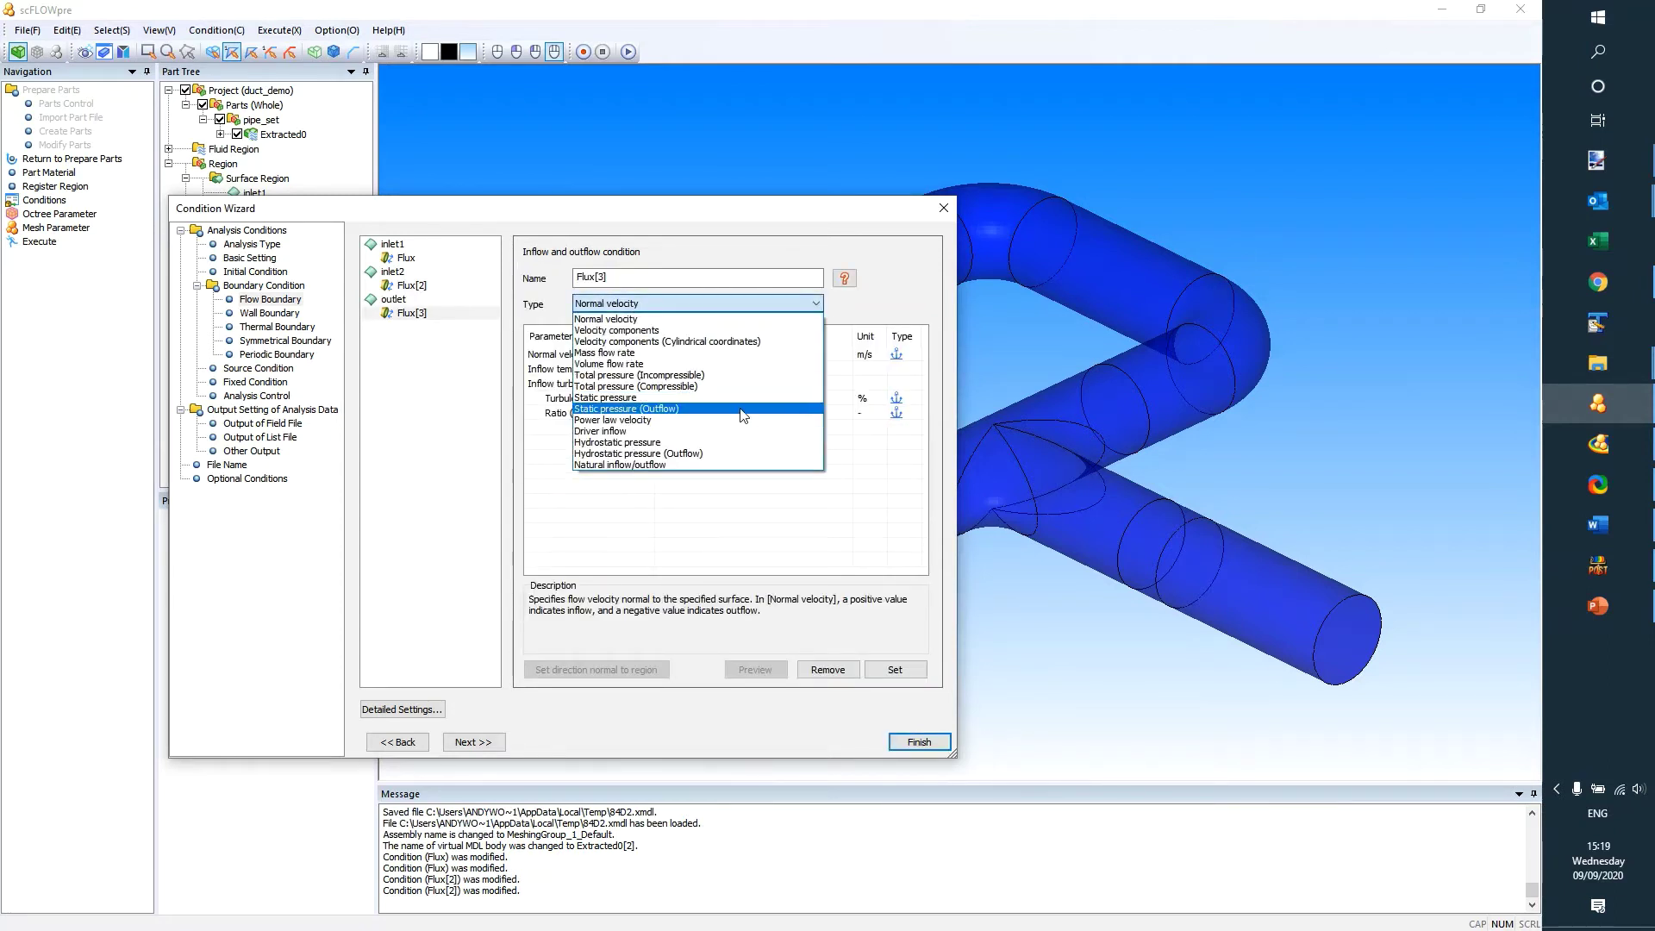
click(783, 397)
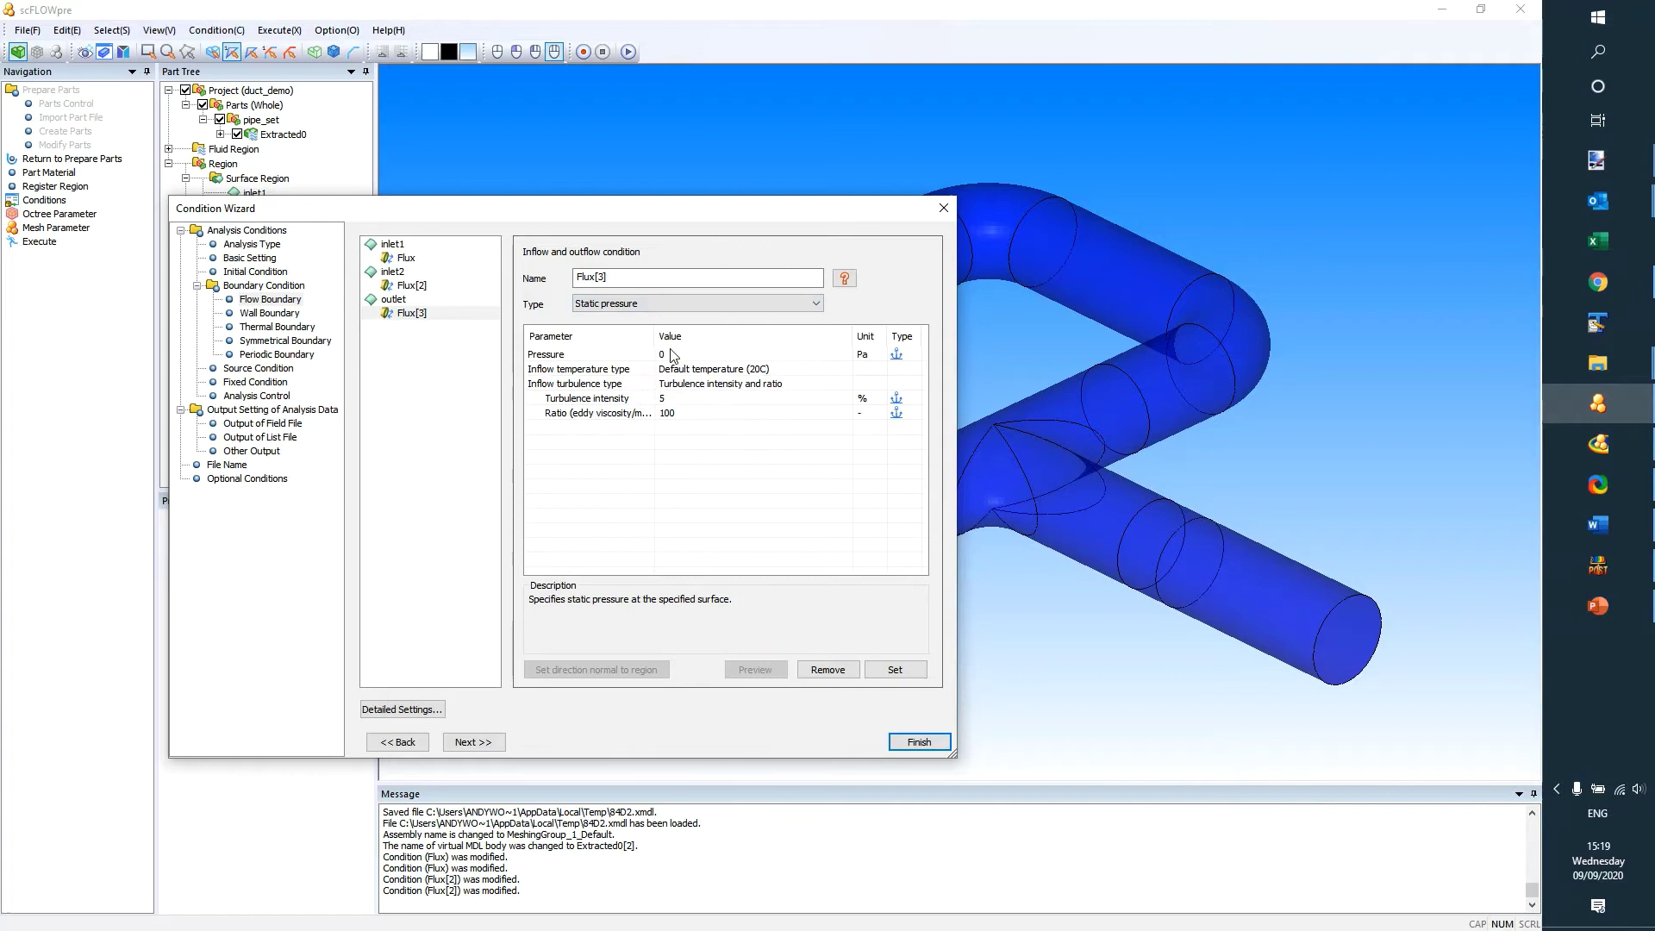
click(895, 670)
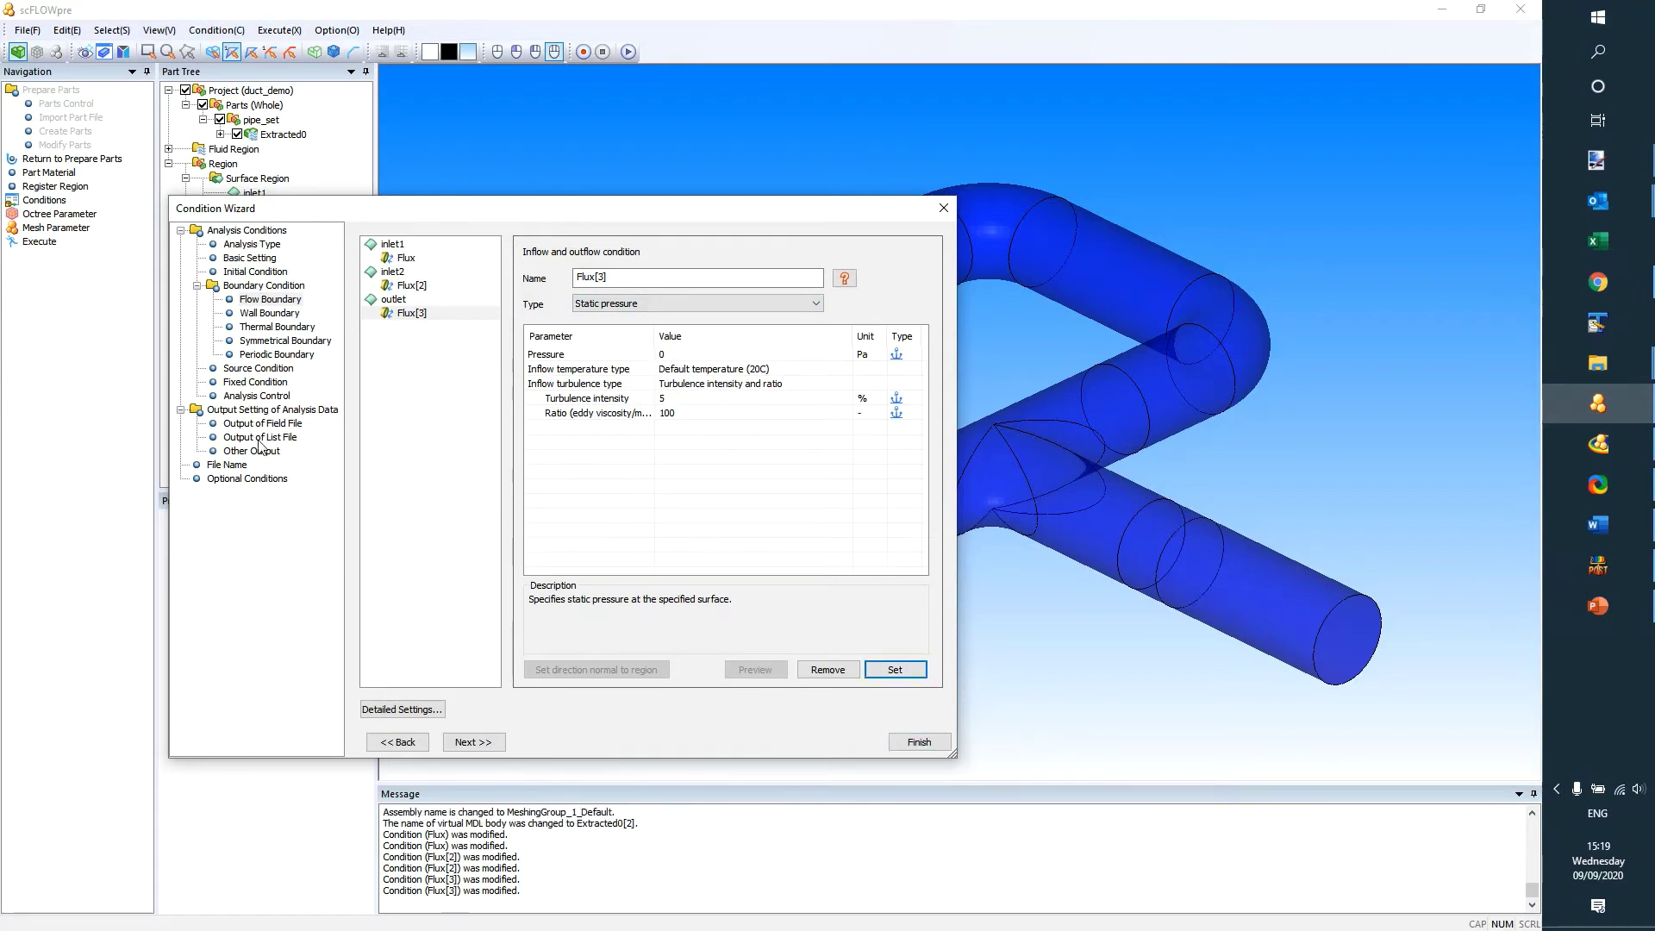
click(917, 743)
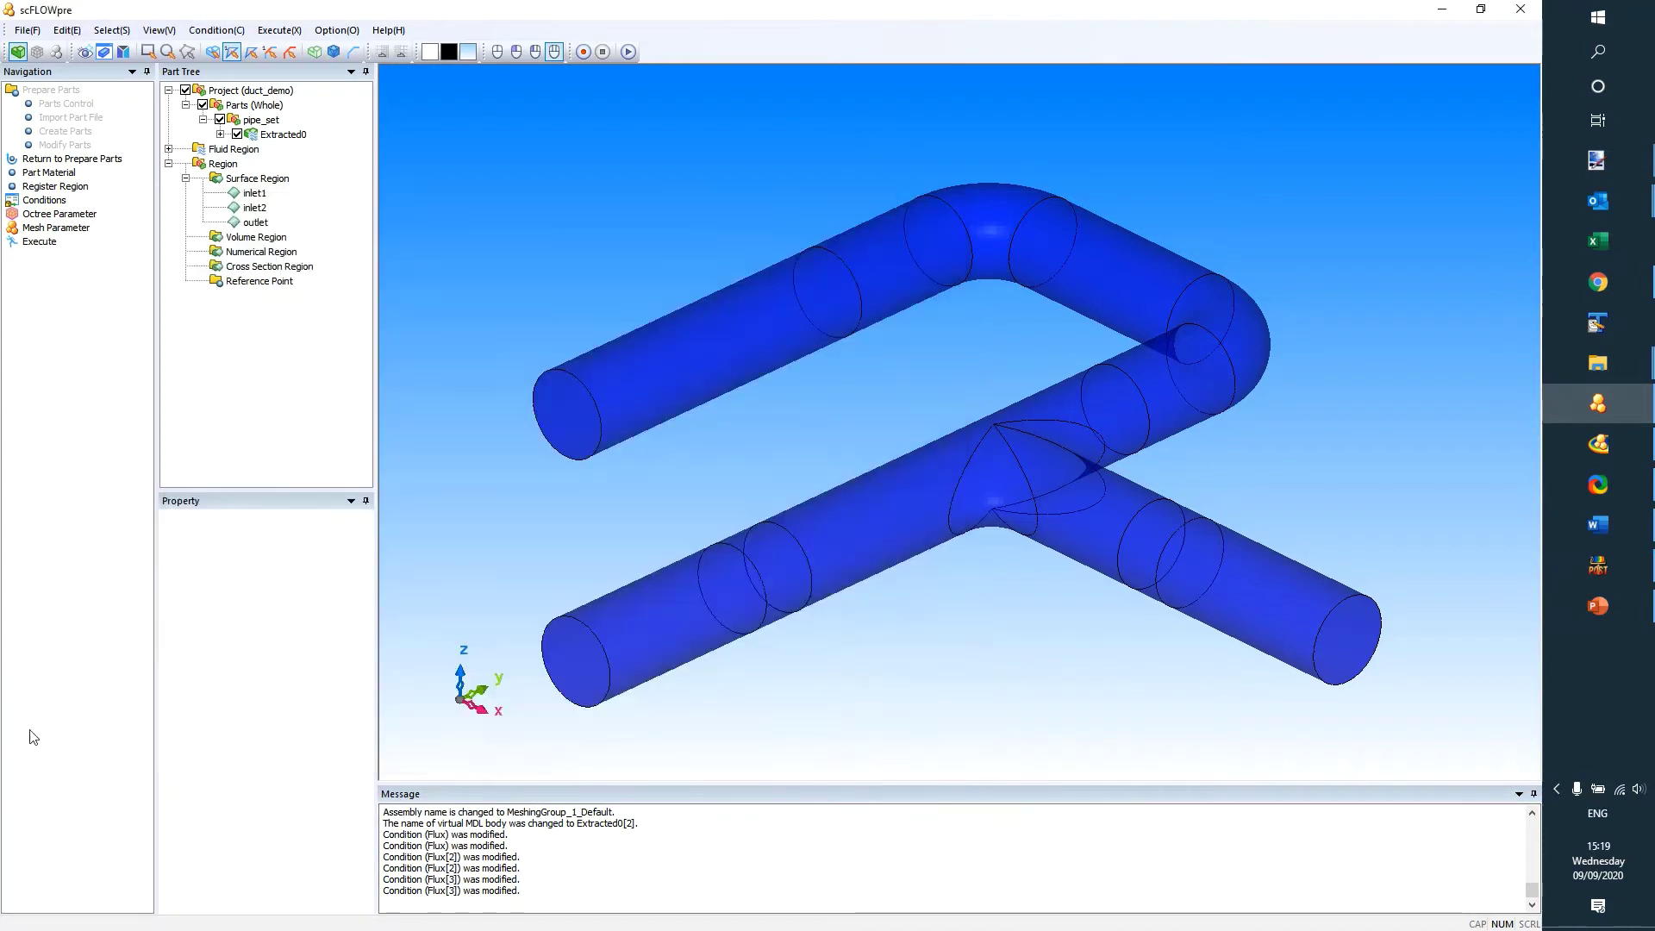
Build an octree from a 50000-element target (48,913 elements) and save the duct_demo project
click(59, 221)
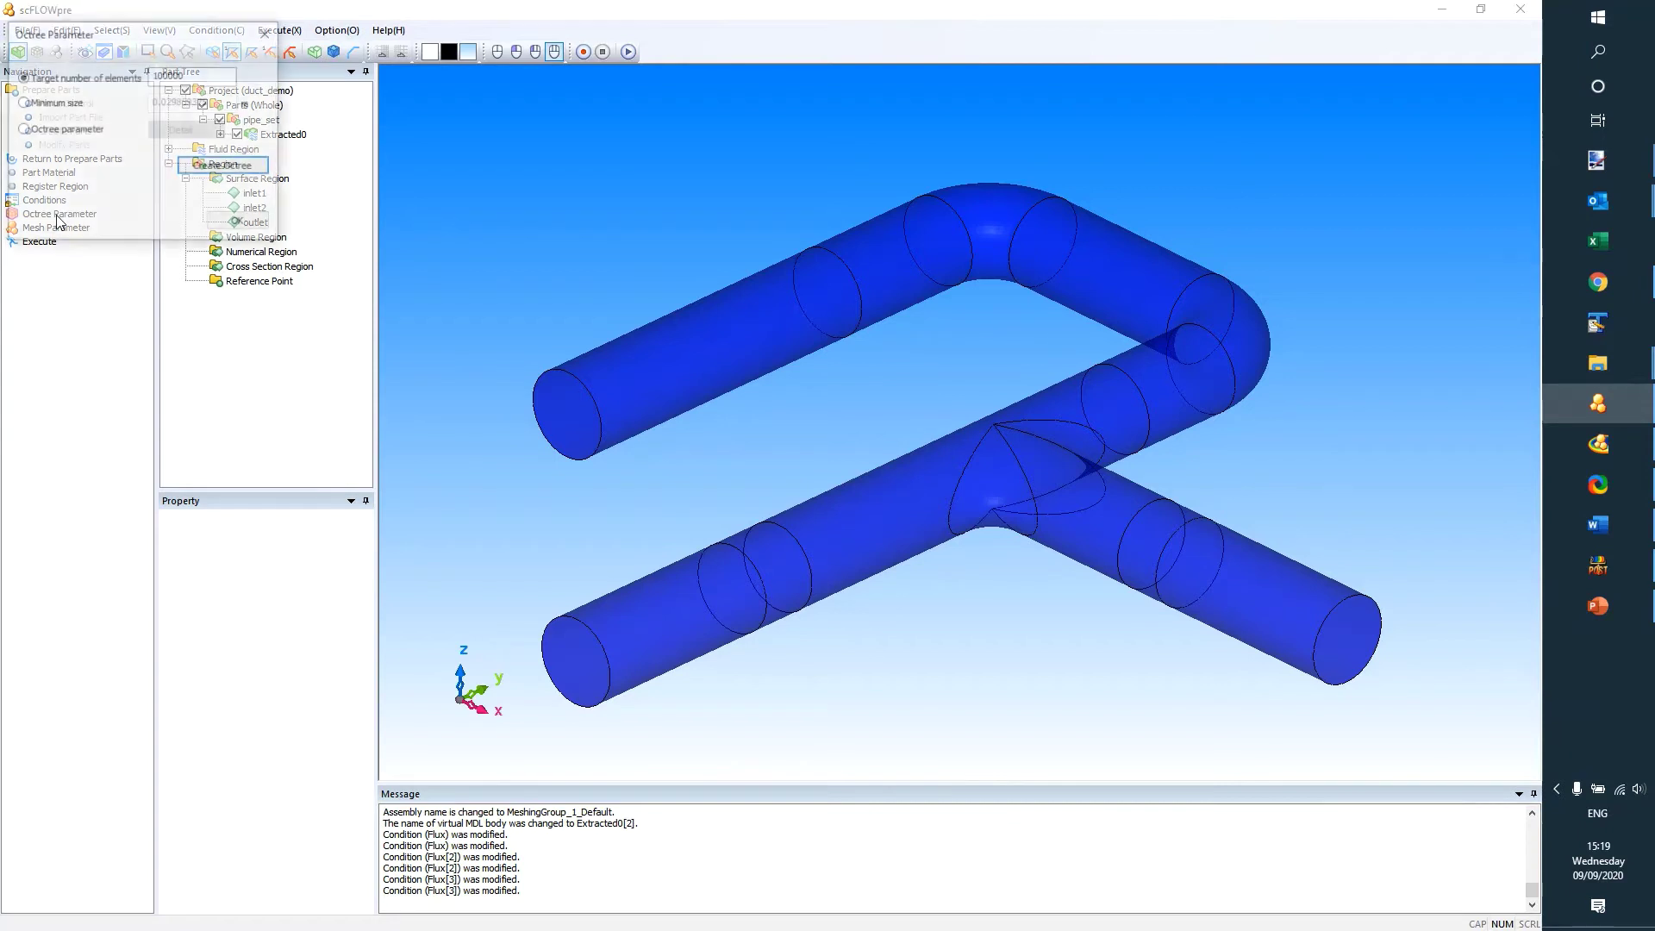
drag(151, 75, 156, 77)
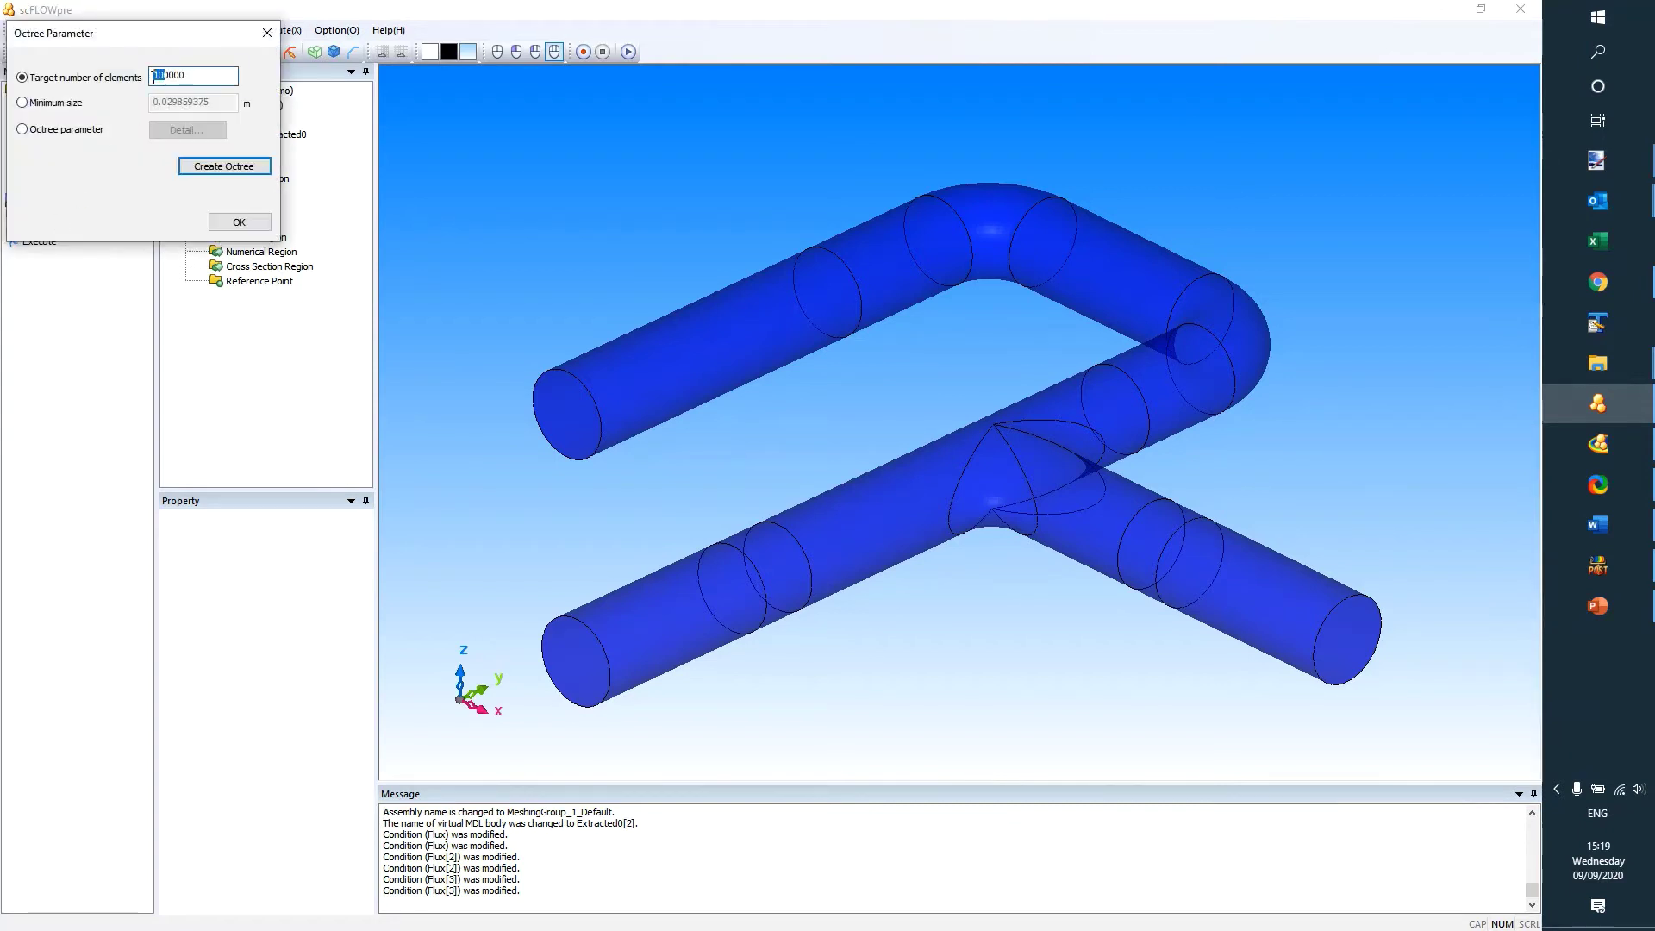
text(5)
click(224, 168)
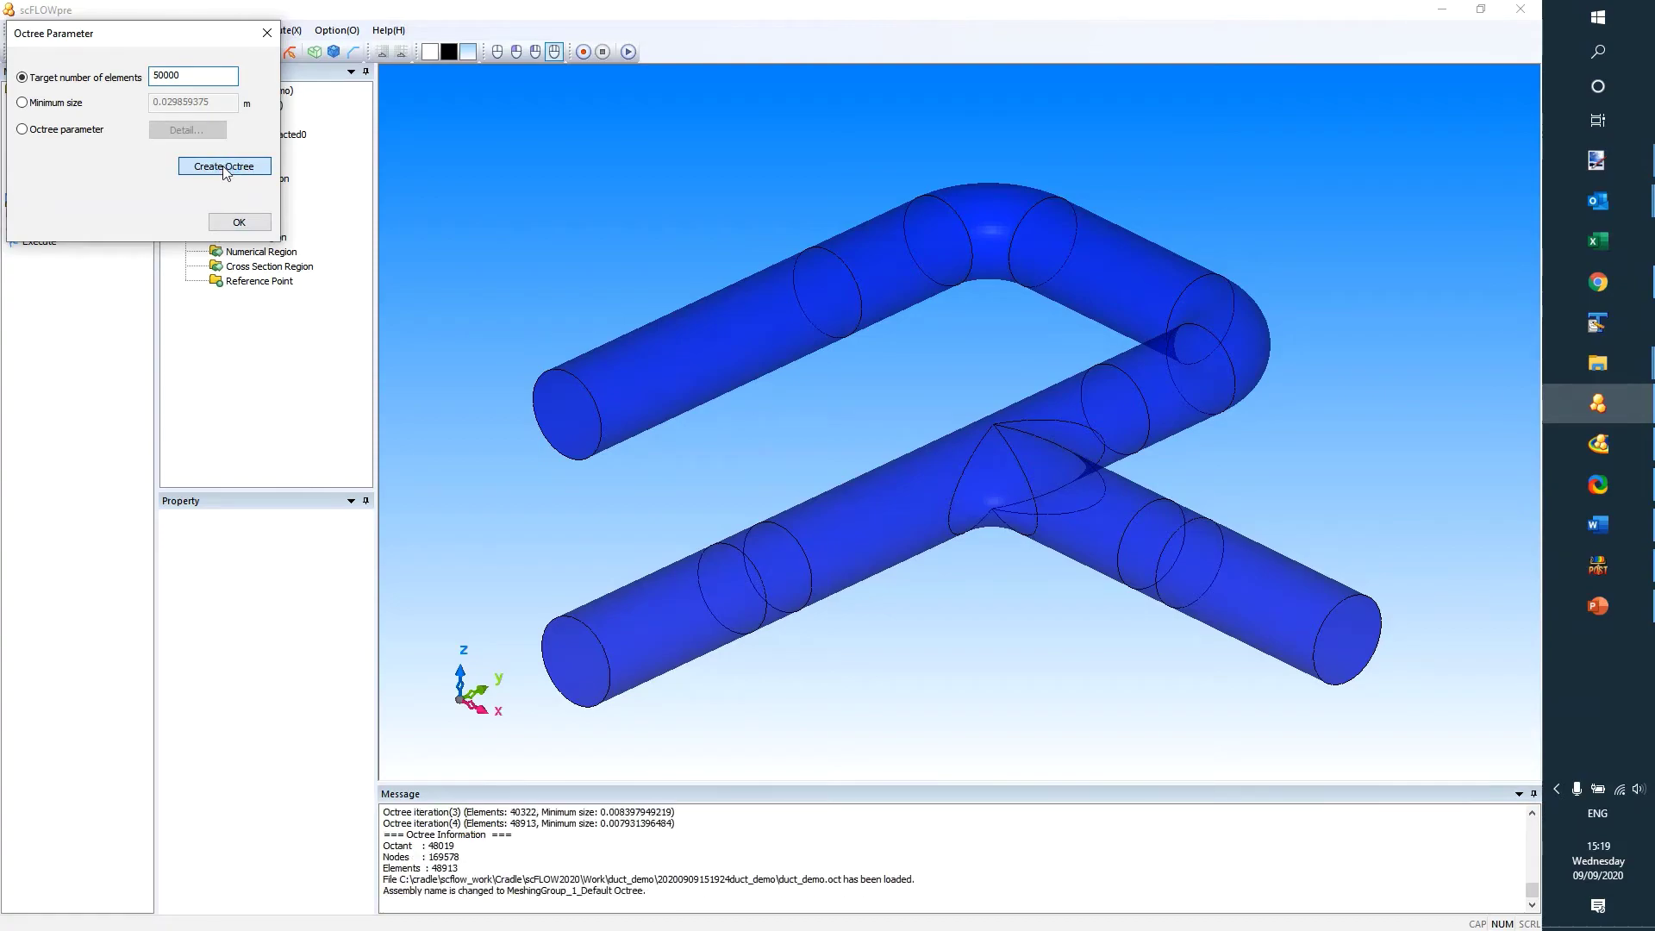
drag(597, 562, 747, 612)
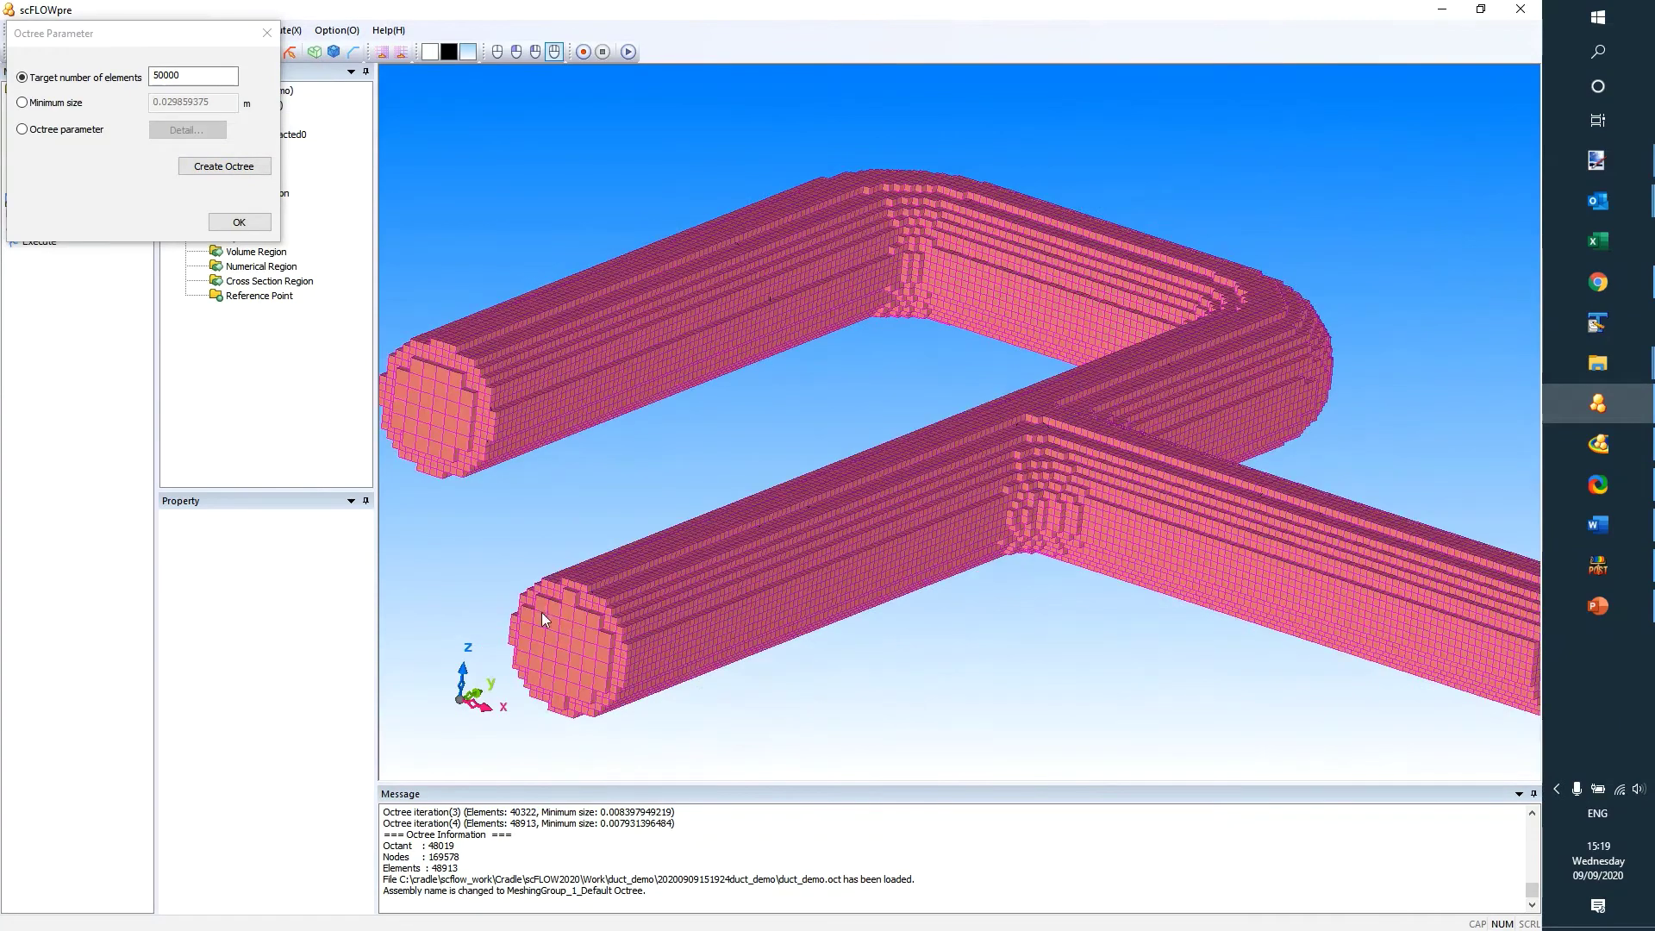
click(239, 221)
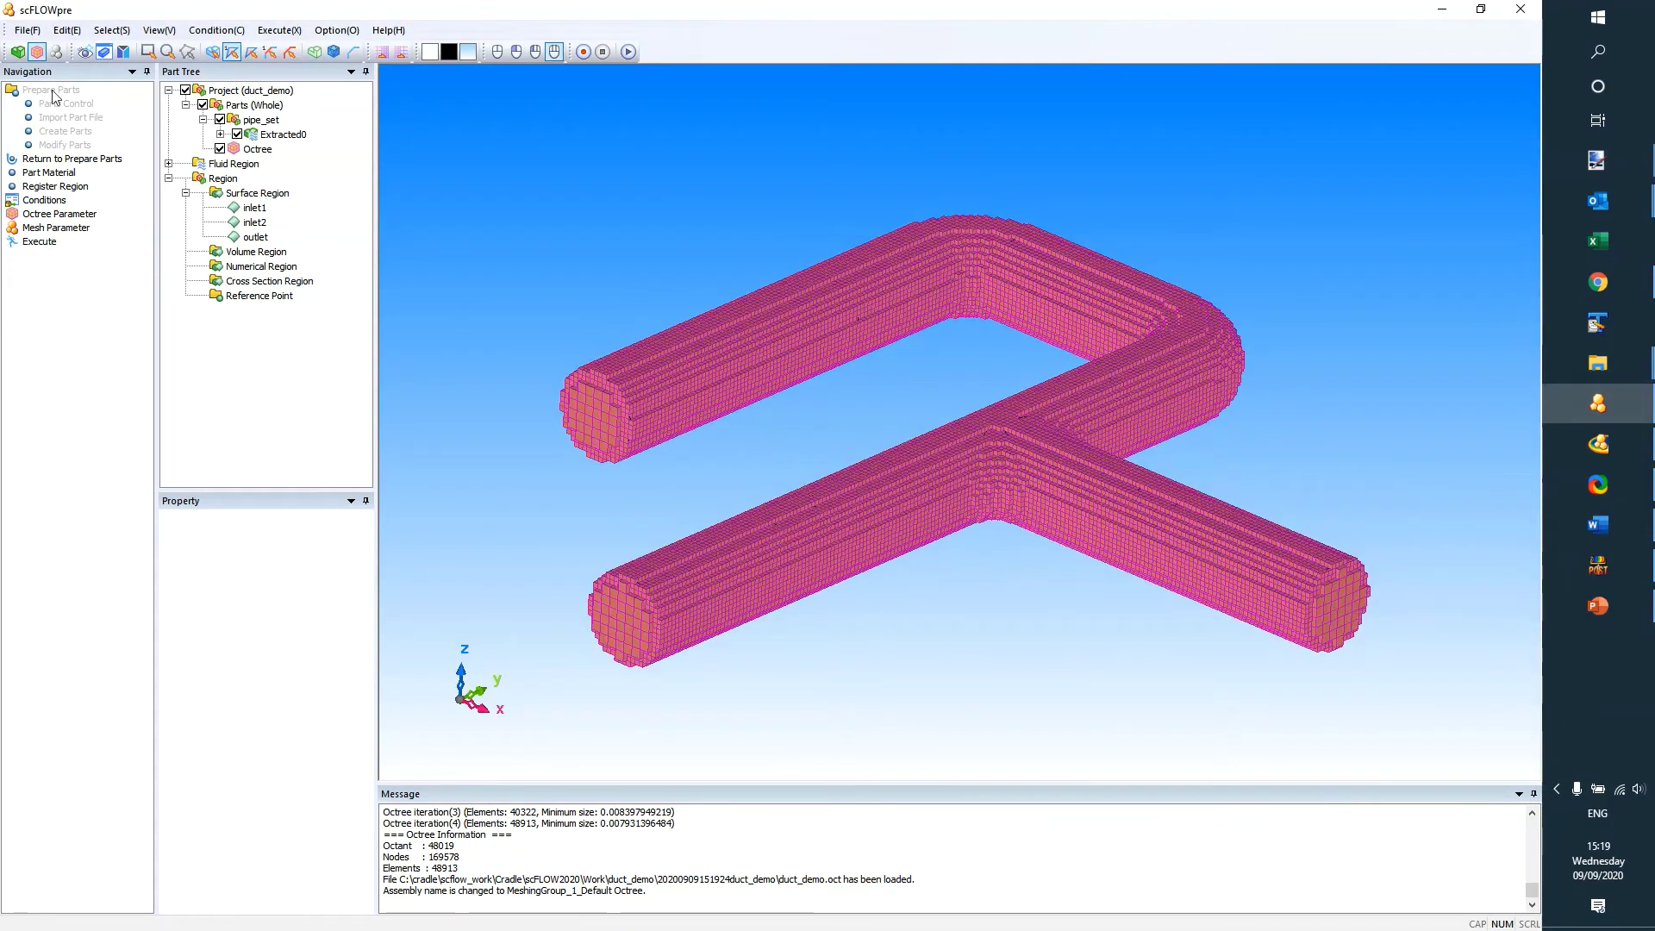
click(27, 31)
click(49, 87)
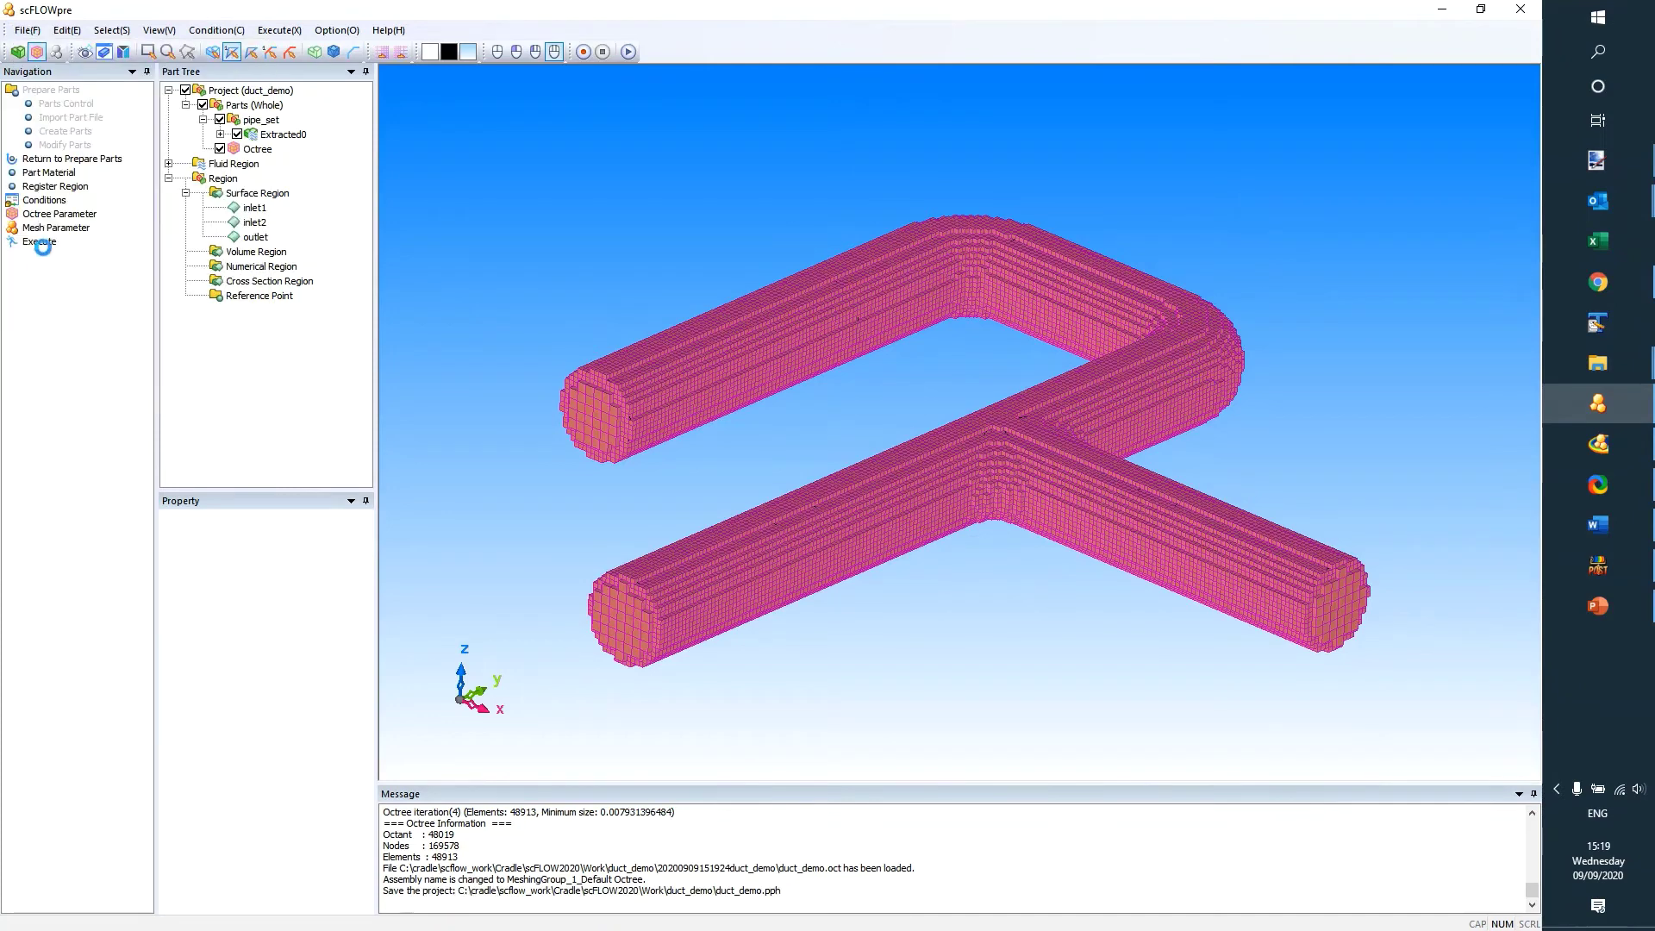
Generate the polyhedral duct mesh, saving the duct_demo.gph and duct_demo.sph files
click(38, 241)
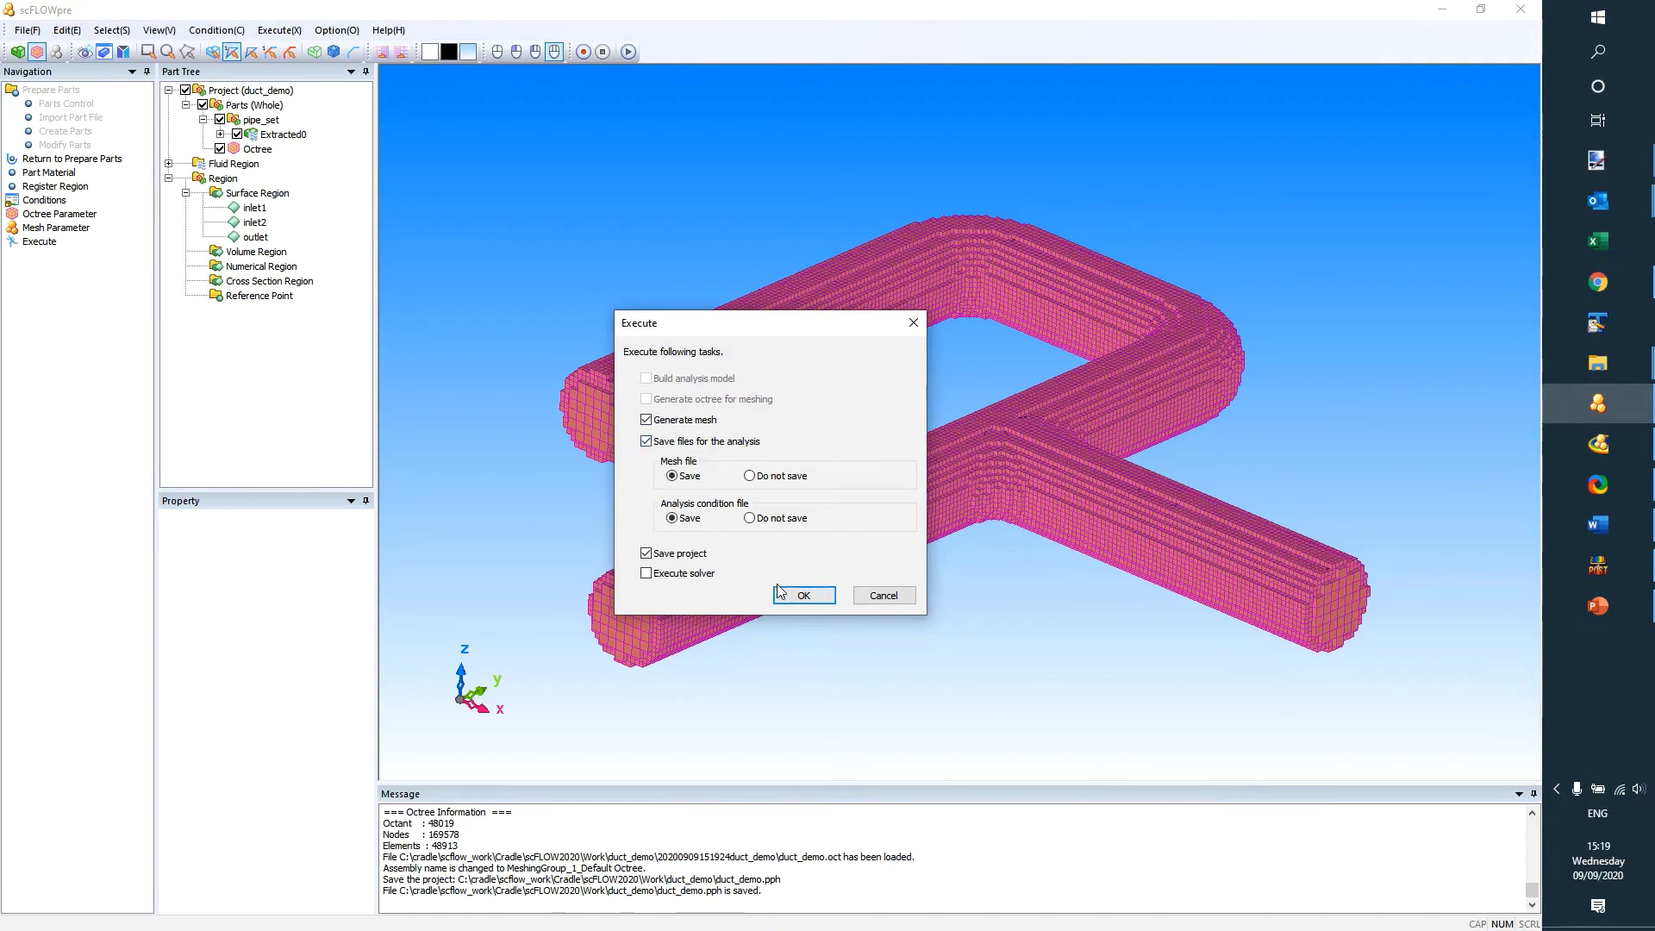
click(801, 596)
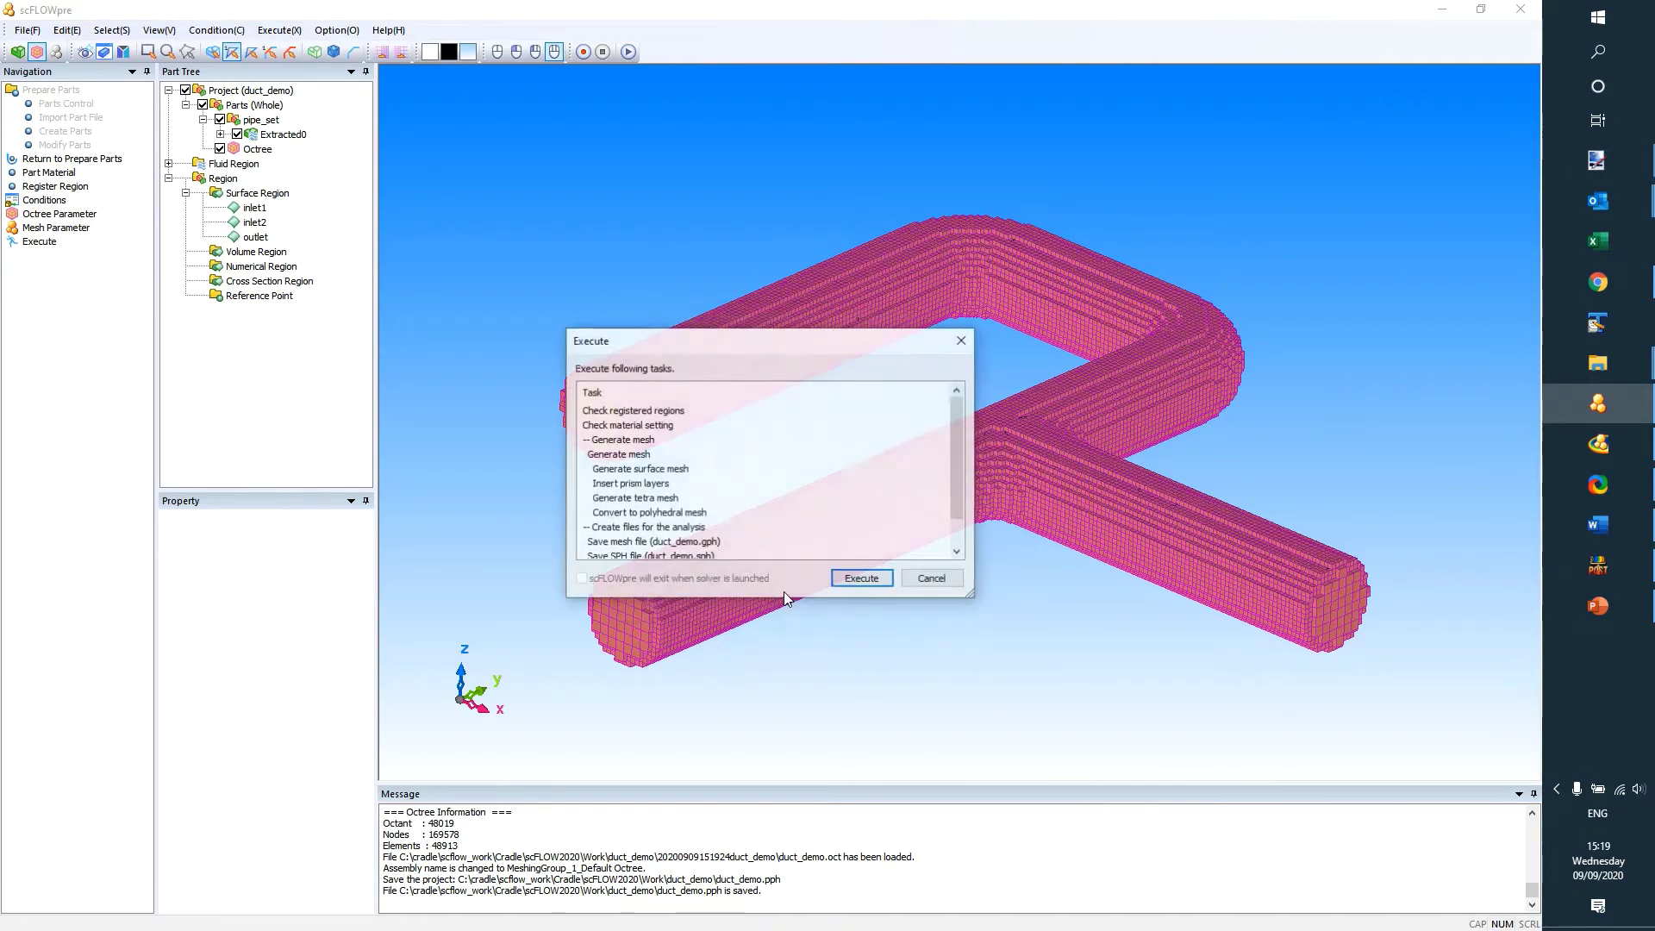
click(853, 579)
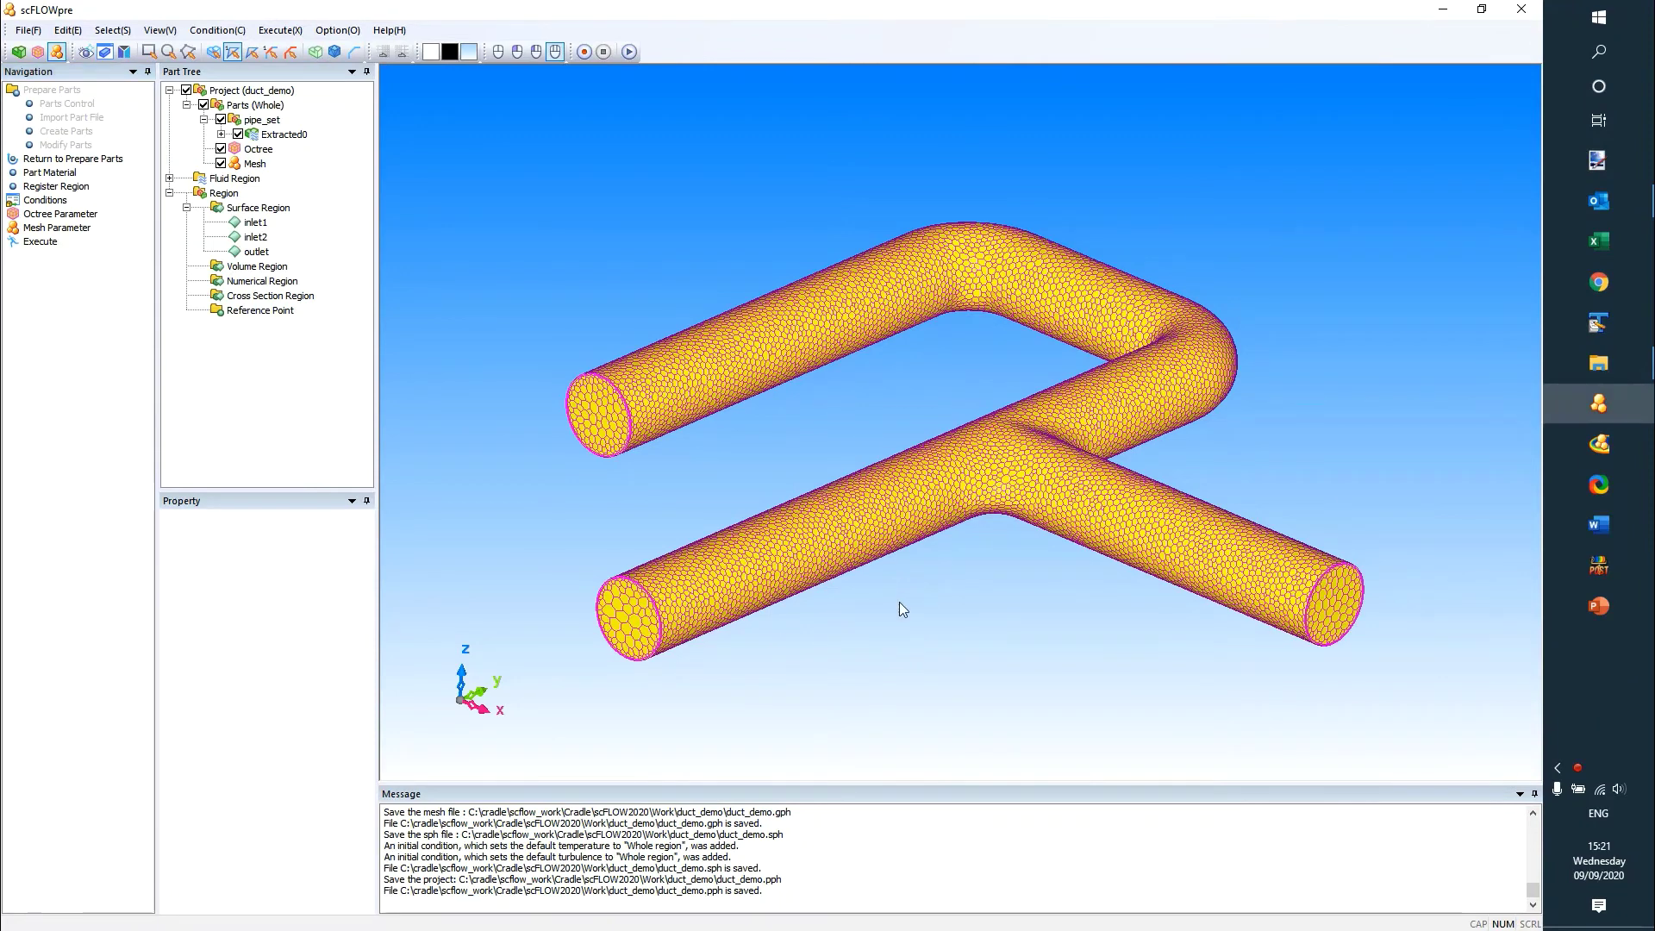
Zoom and orbit to check the mesh at the pipe junction, then exit scFLOWpre, saving the project
scroll(898, 602, up, 5)
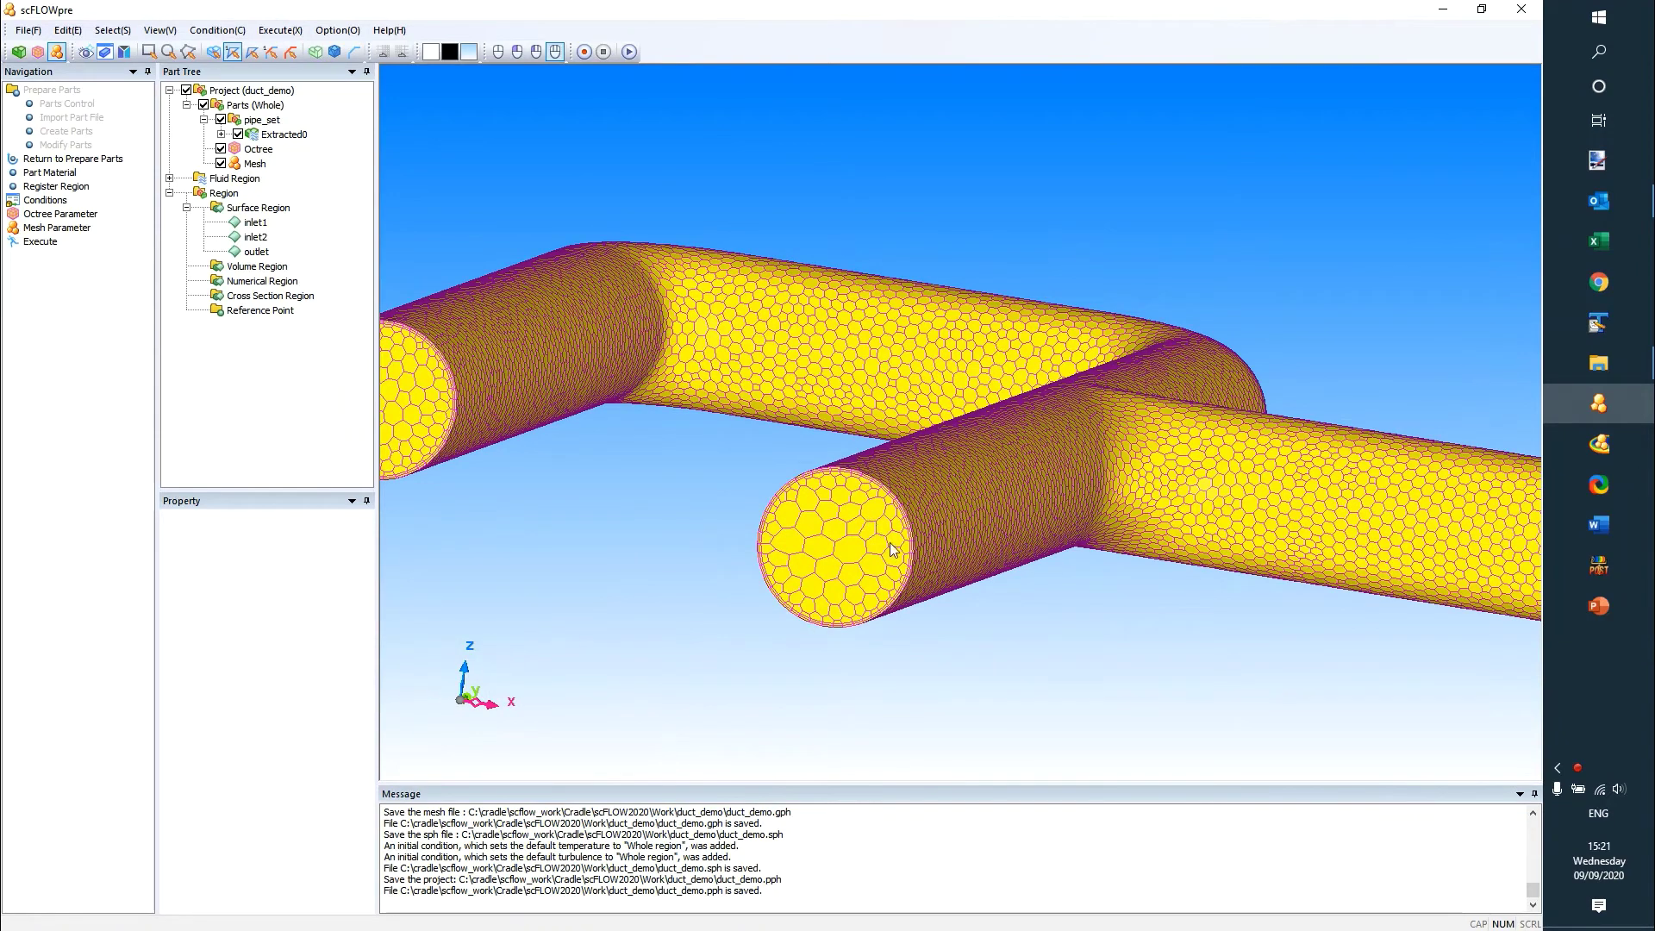
middle_drag(938, 565, 862, 583)
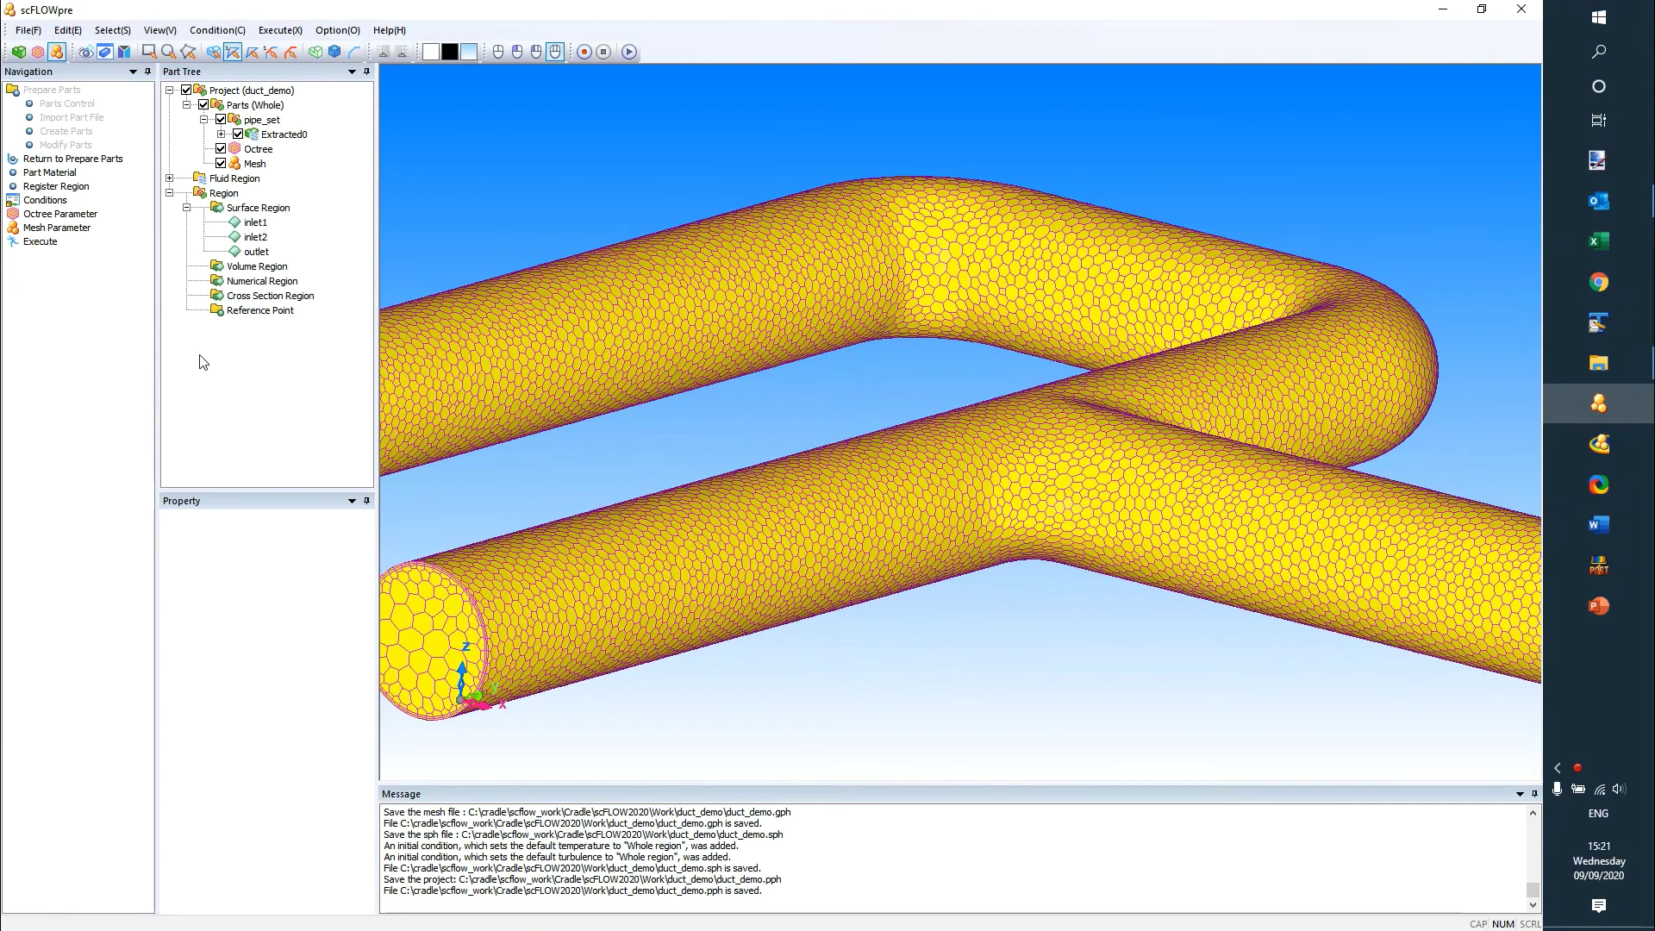
click(28, 30)
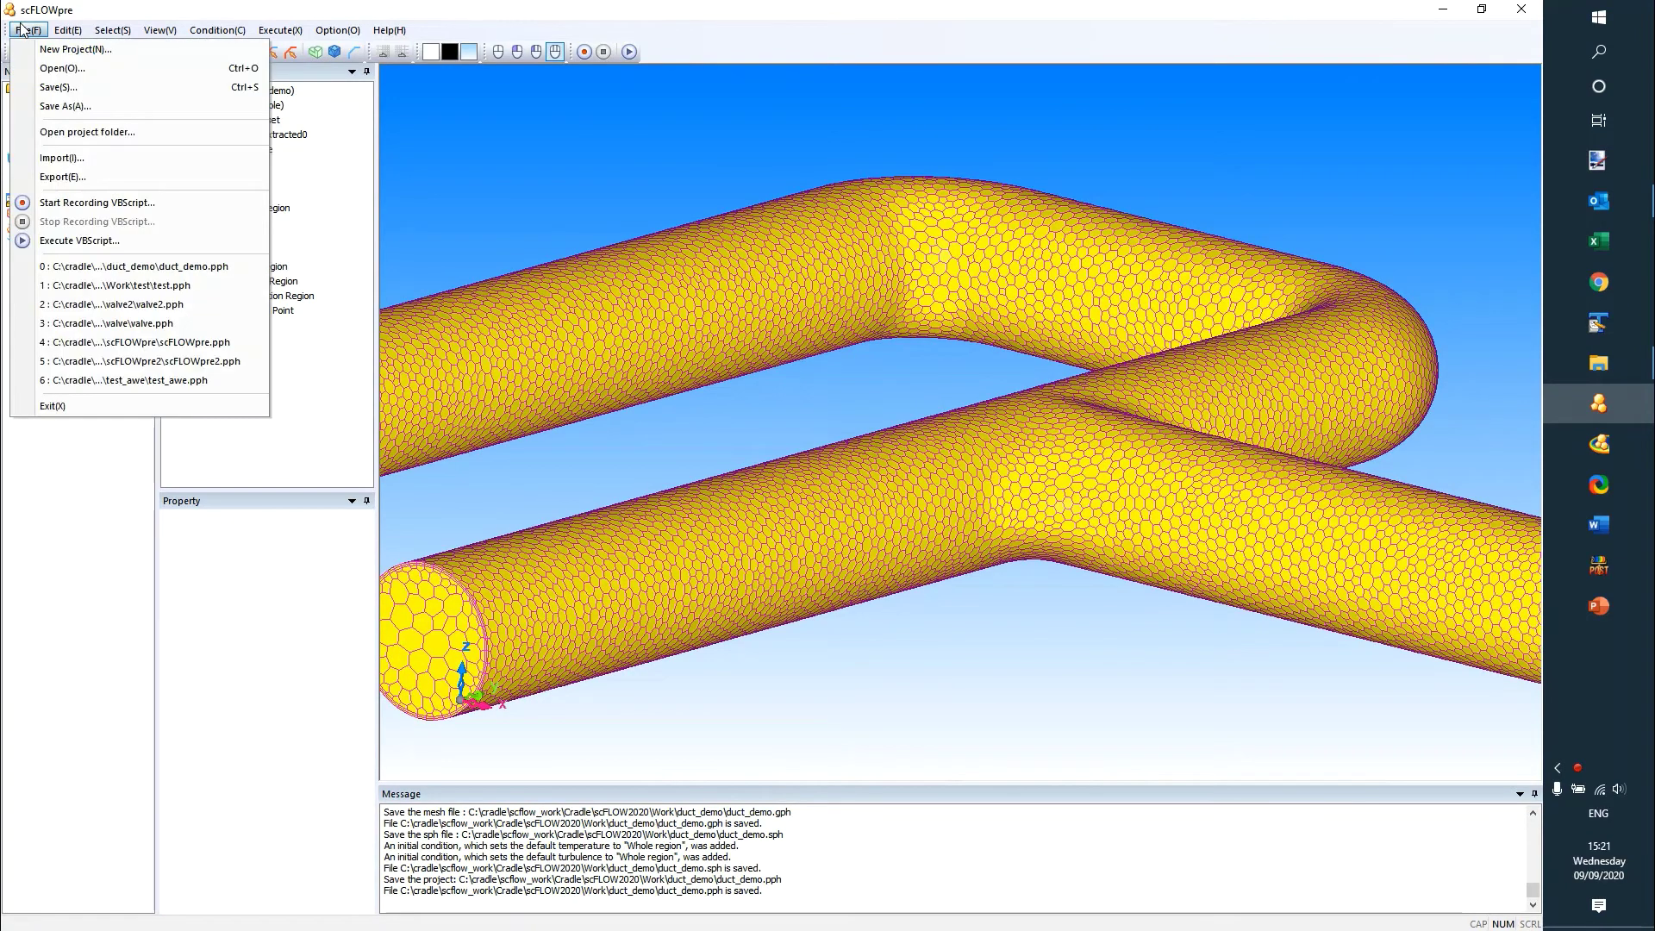
click(82, 408)
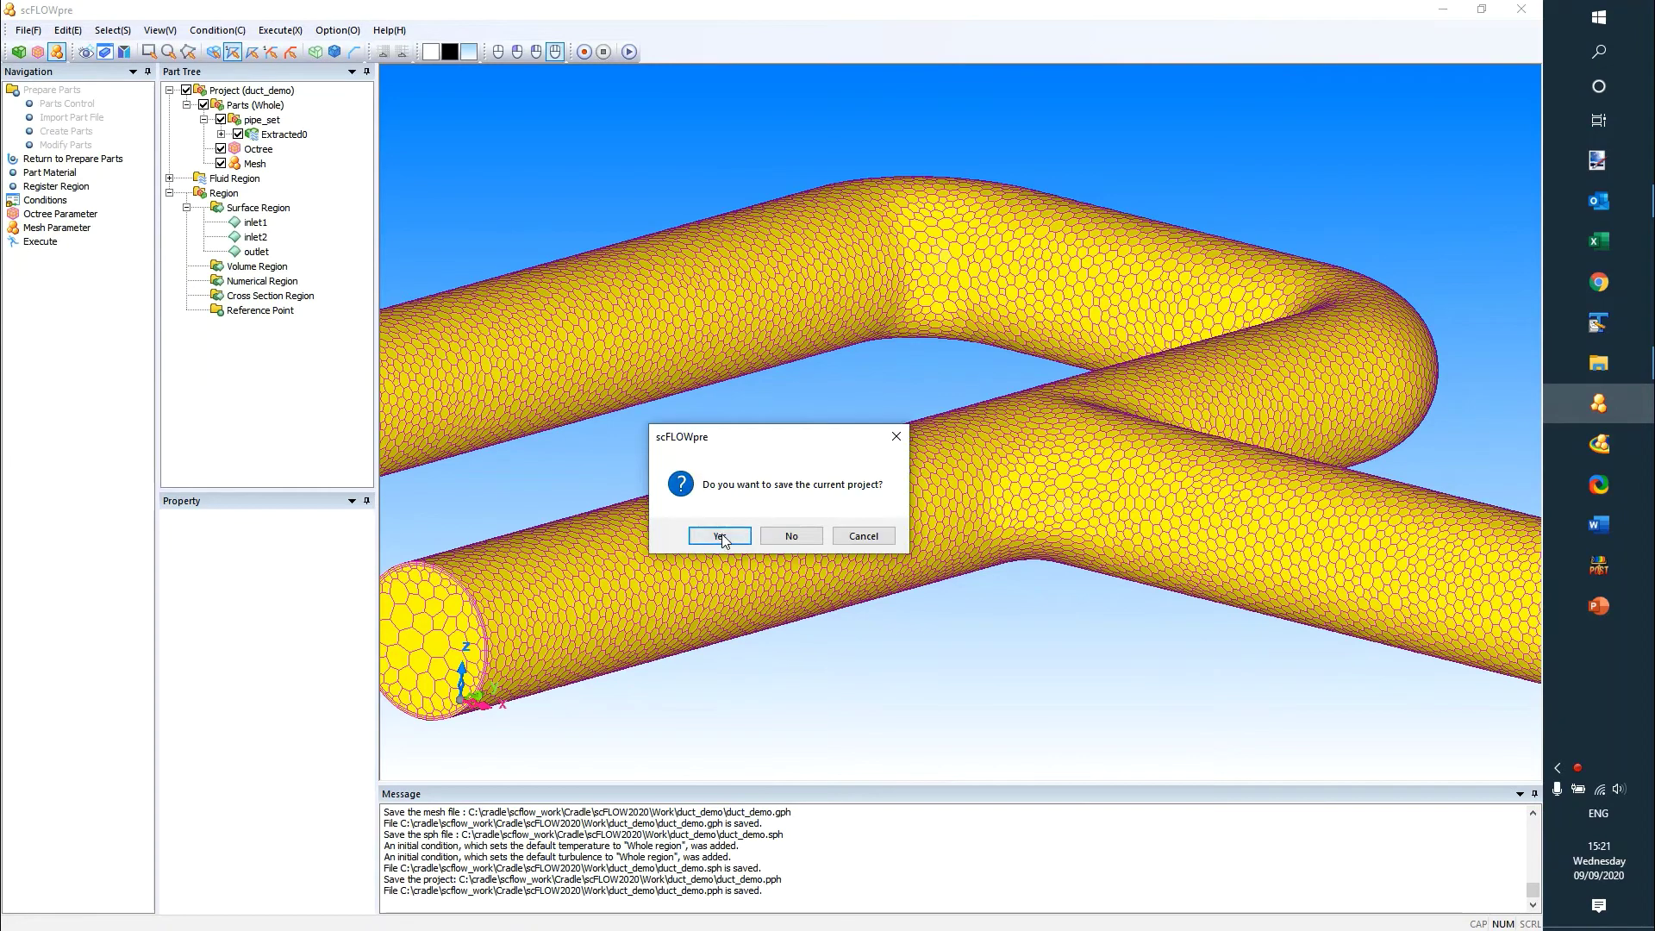
click(721, 536)
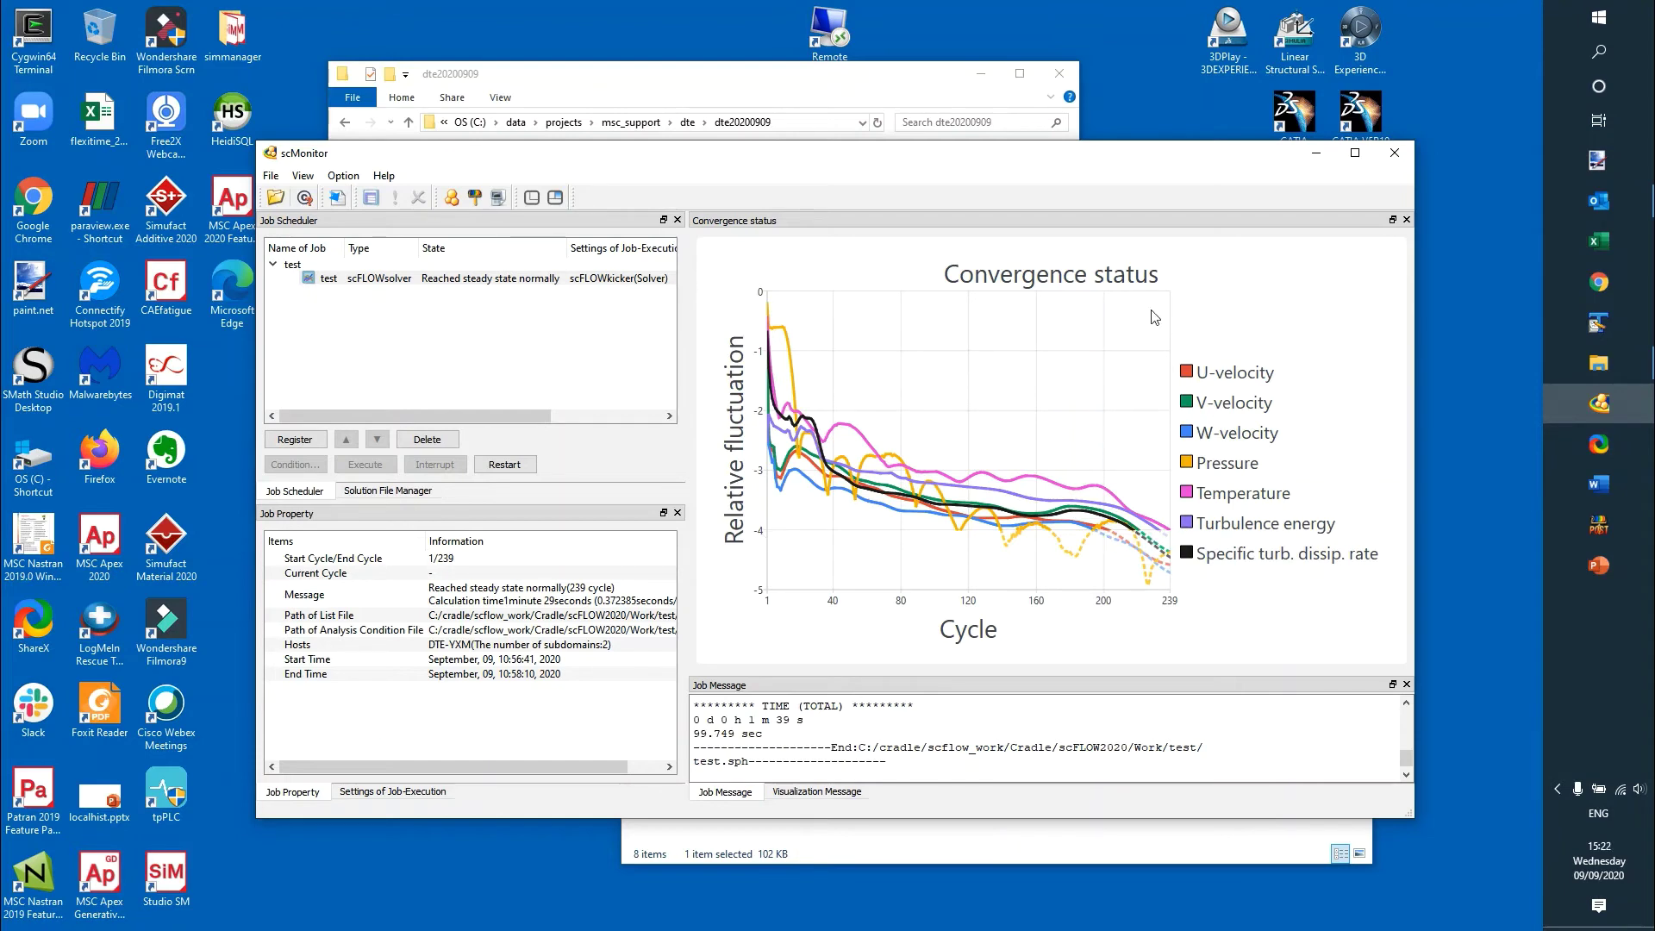
Switch the test job's chart to velocity min/max, then to temperature min/max history
right_click(1234, 297)
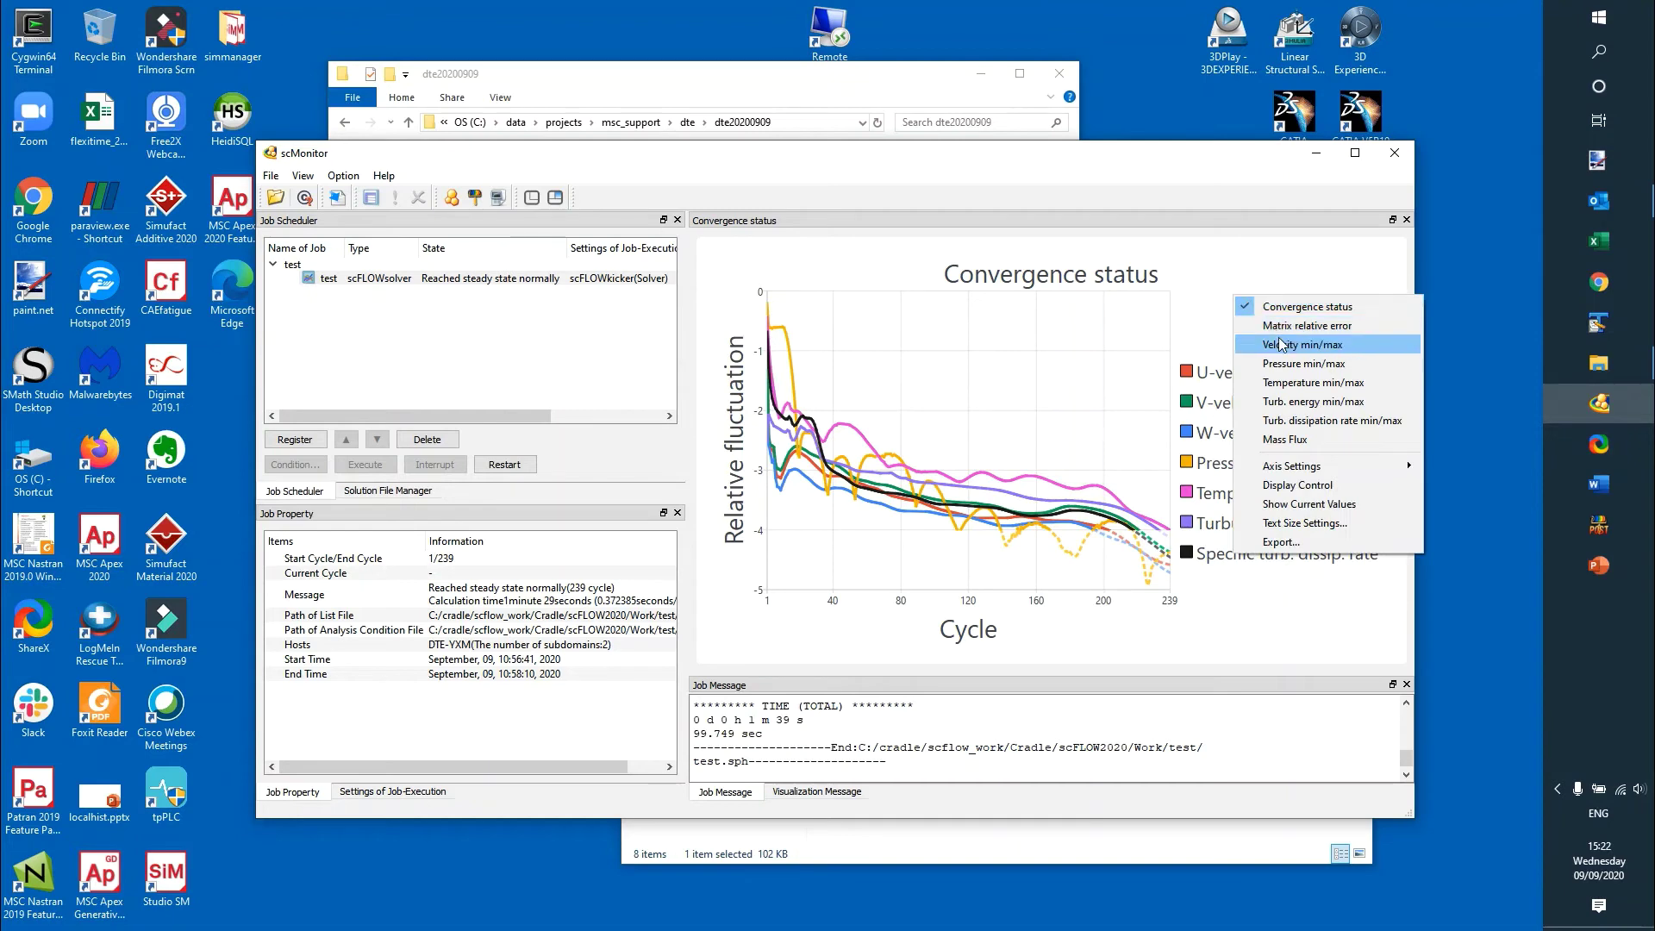
click(1283, 344)
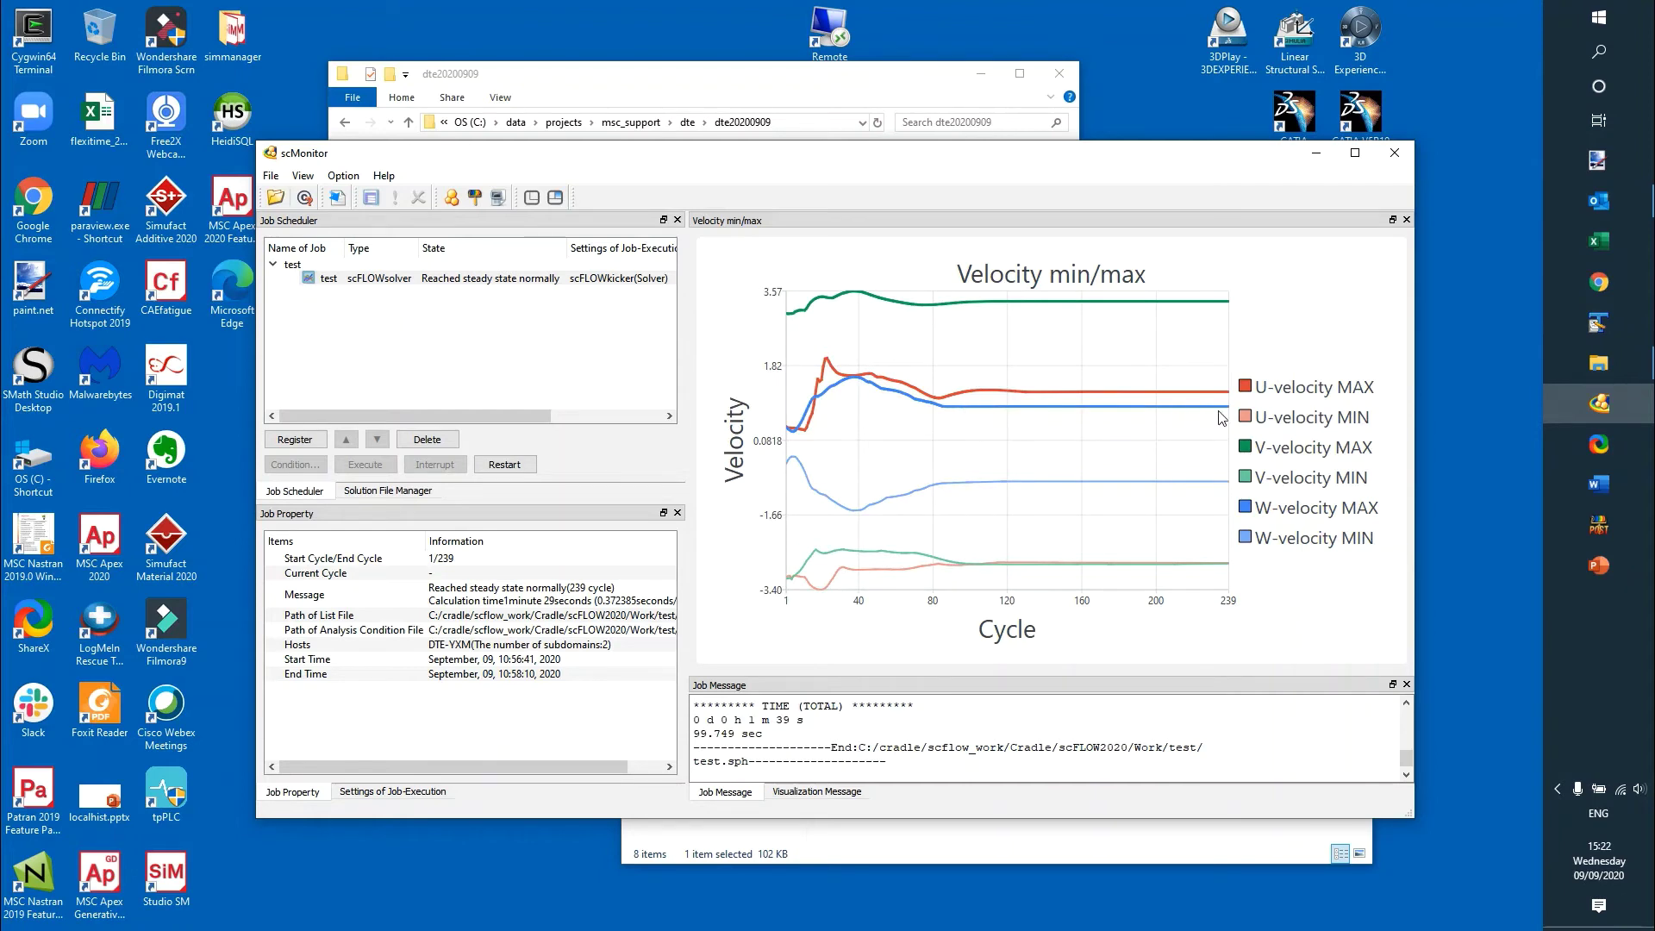
right_click(1318, 321)
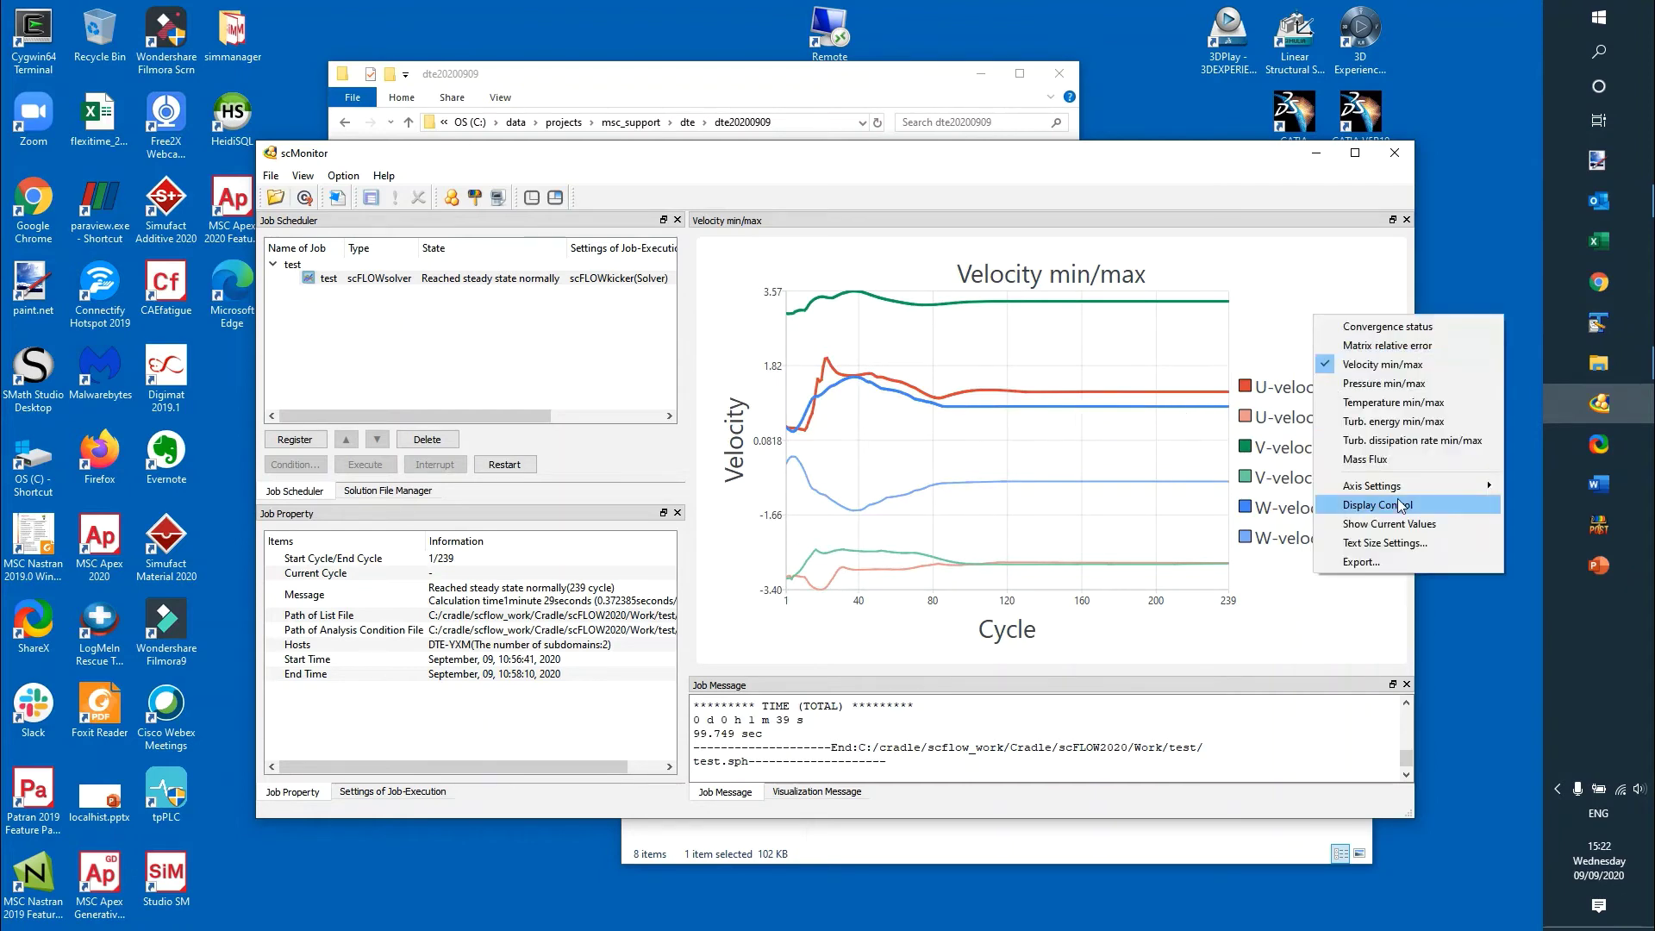
click(1399, 405)
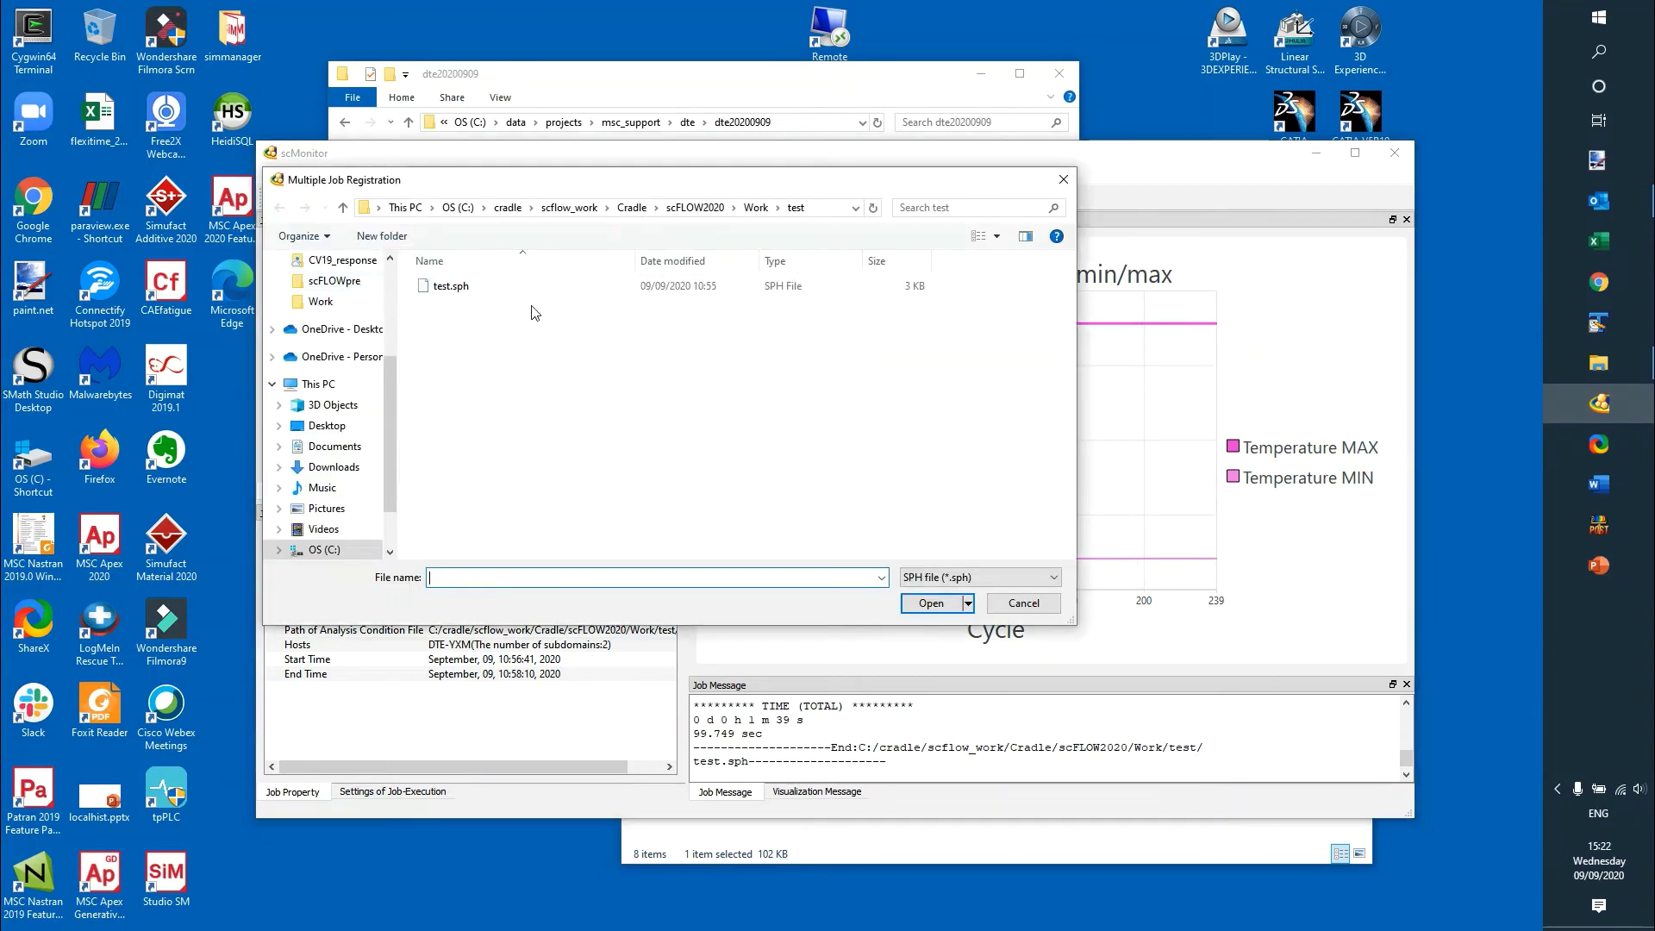
Register the job from Work > duct_demo > duct_demo.sph
click(752, 210)
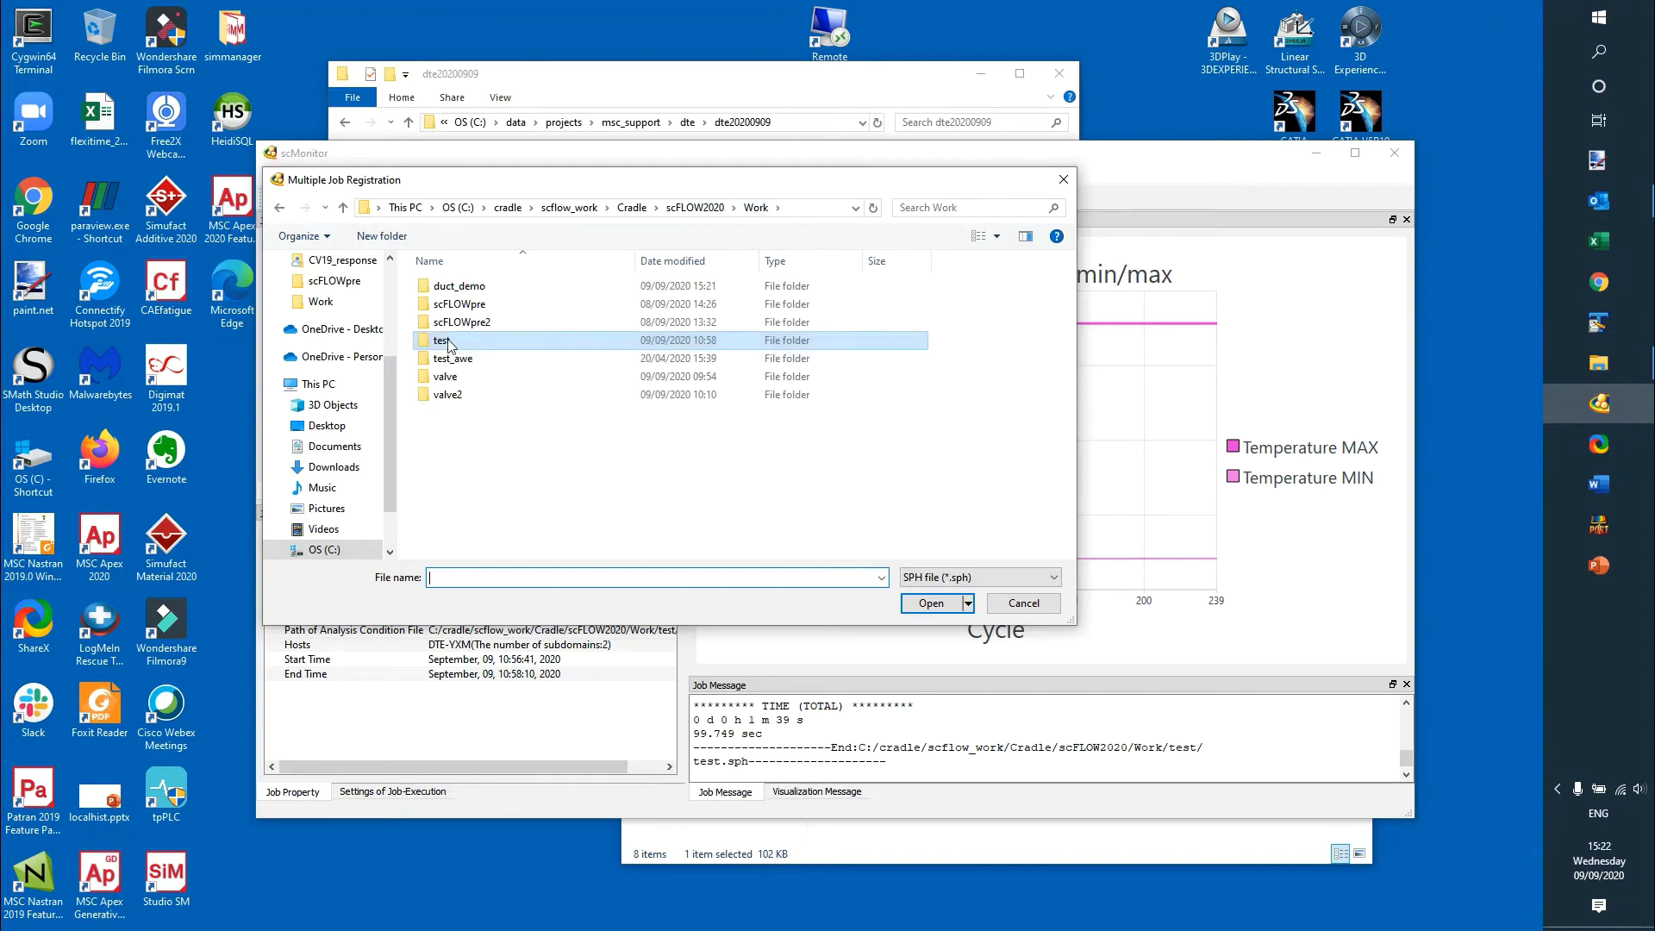
double_click(460, 286)
click(466, 286)
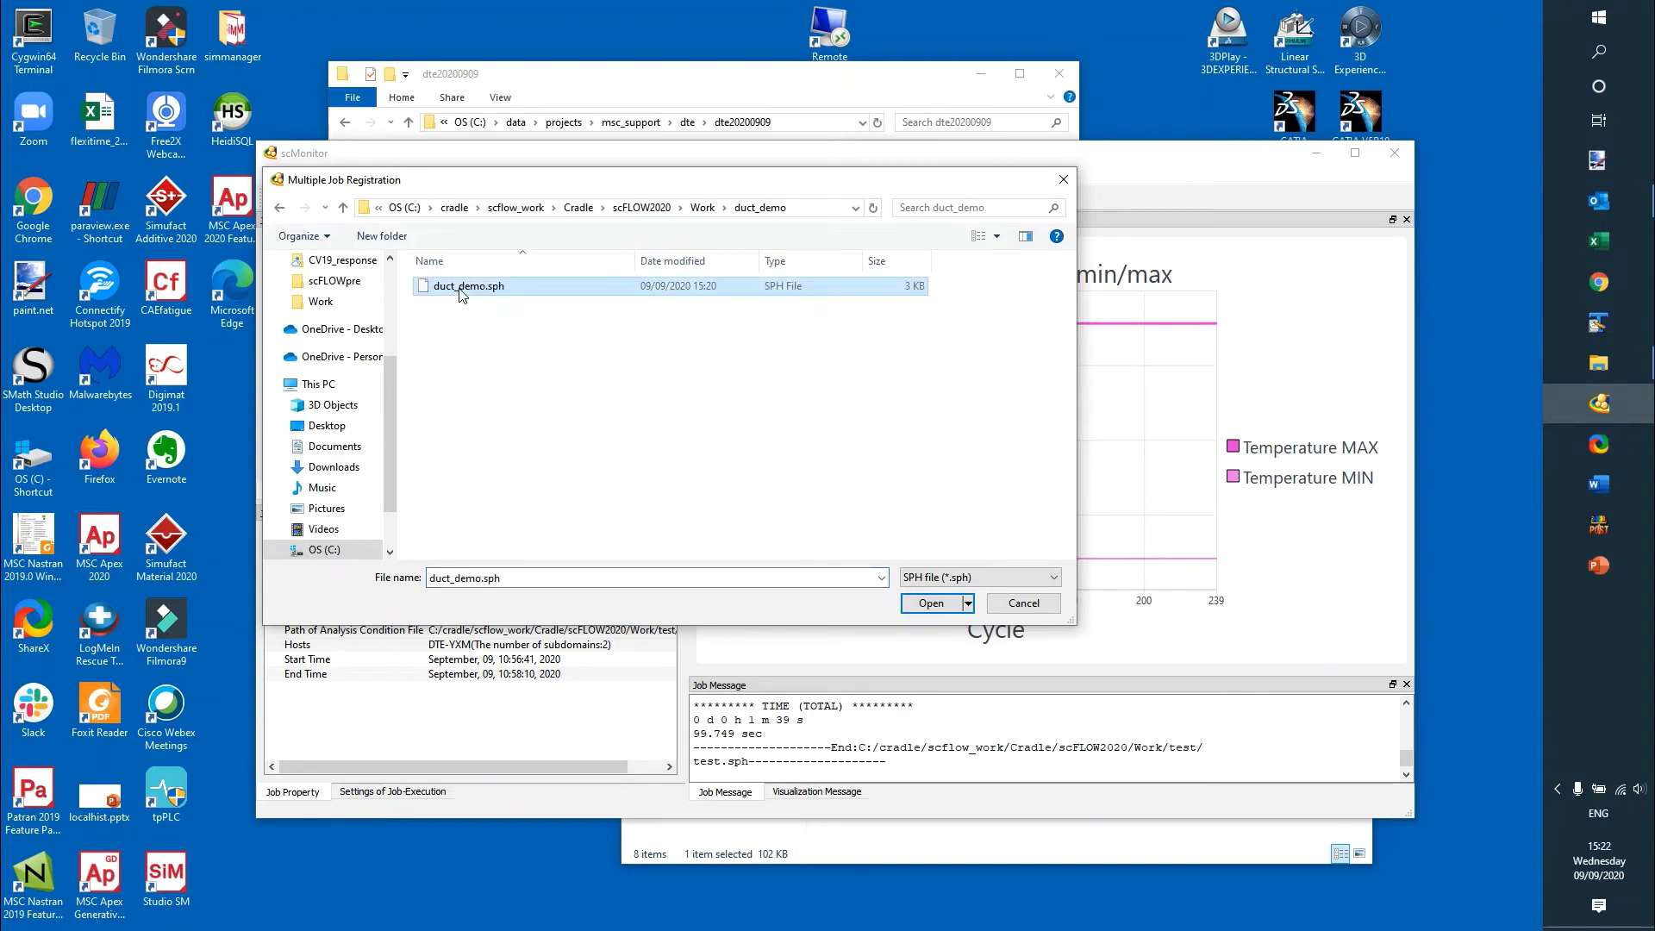
click(948, 609)
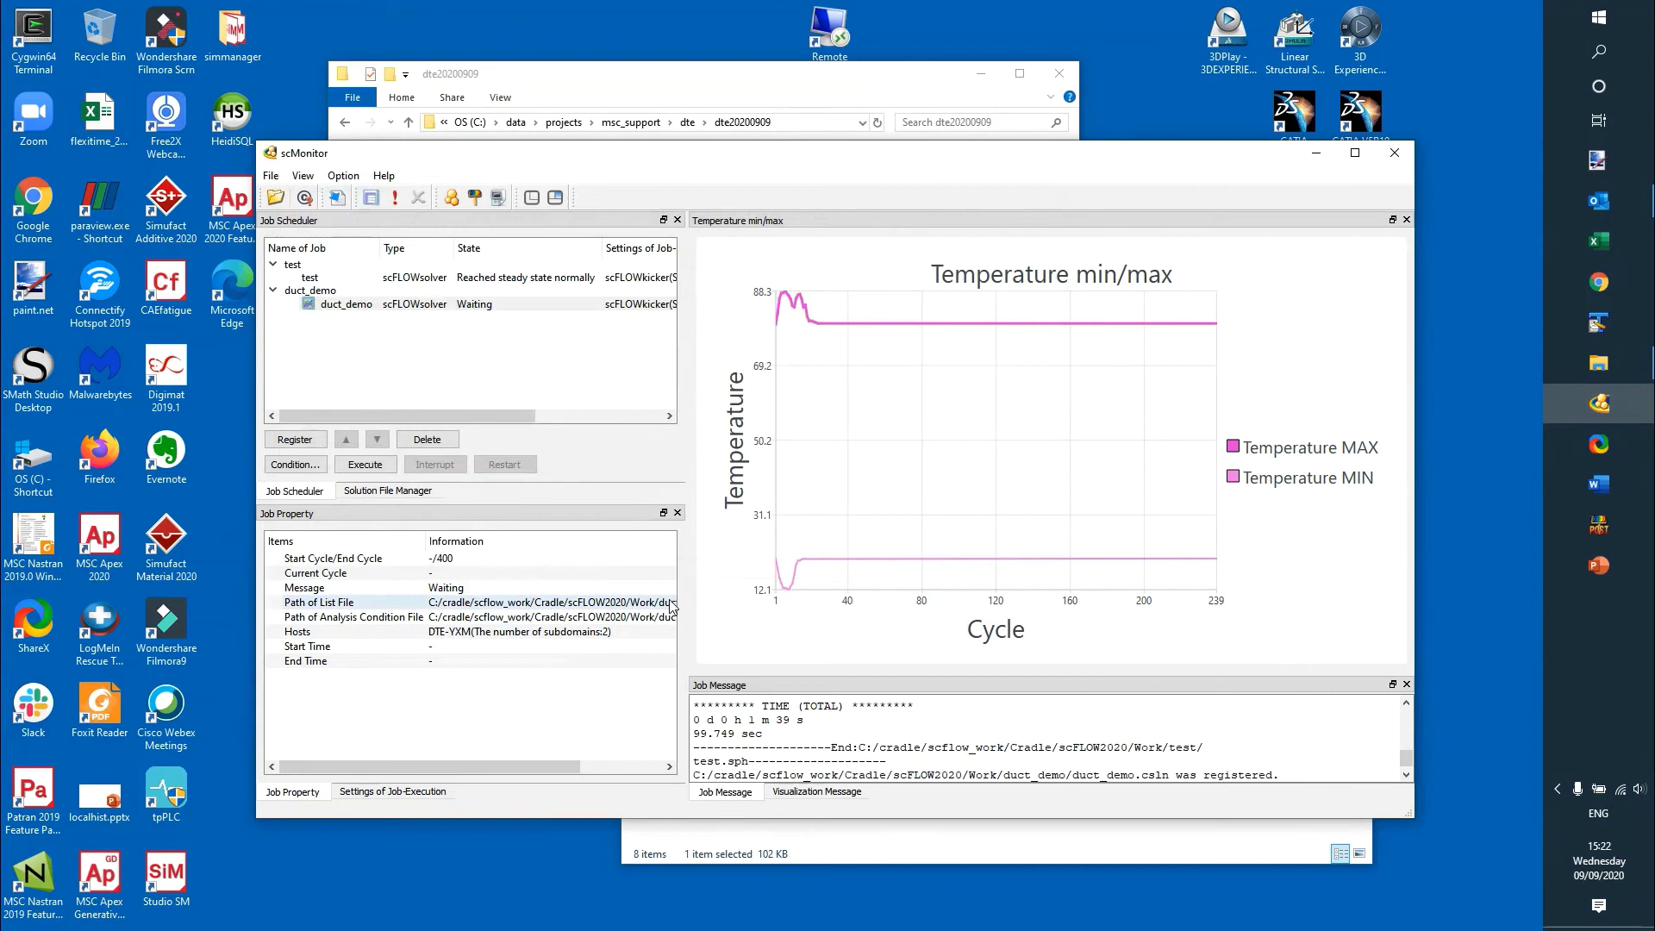
Execute the duct_demo analysis, confirming the run, and select the job
click(364, 464)
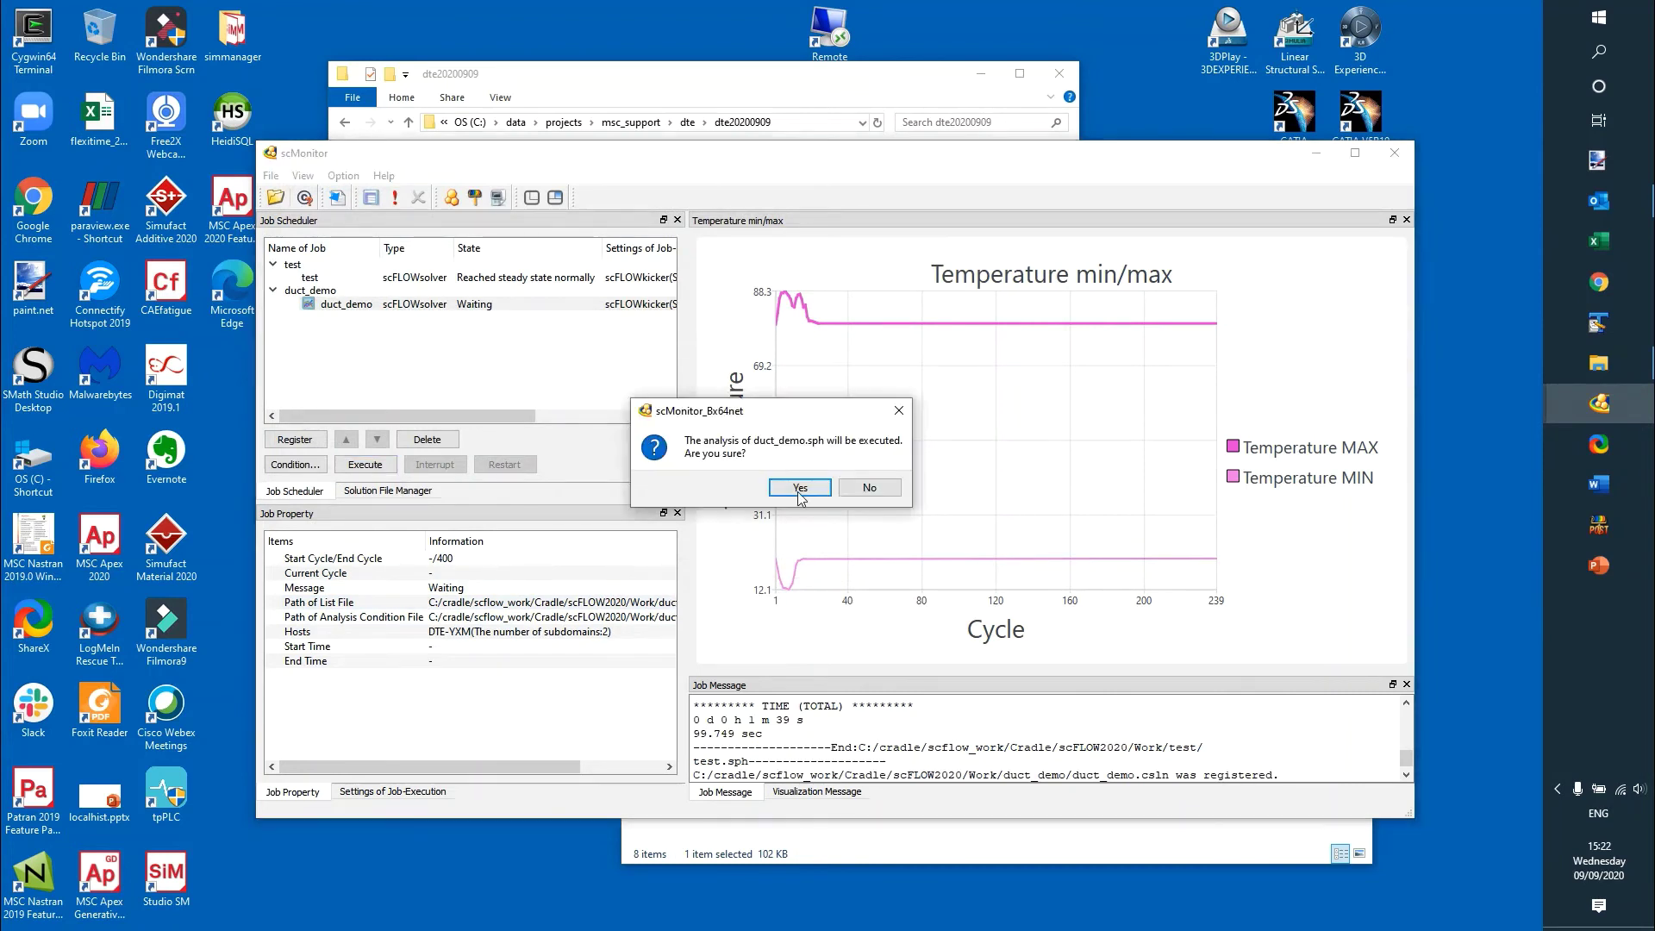
click(801, 494)
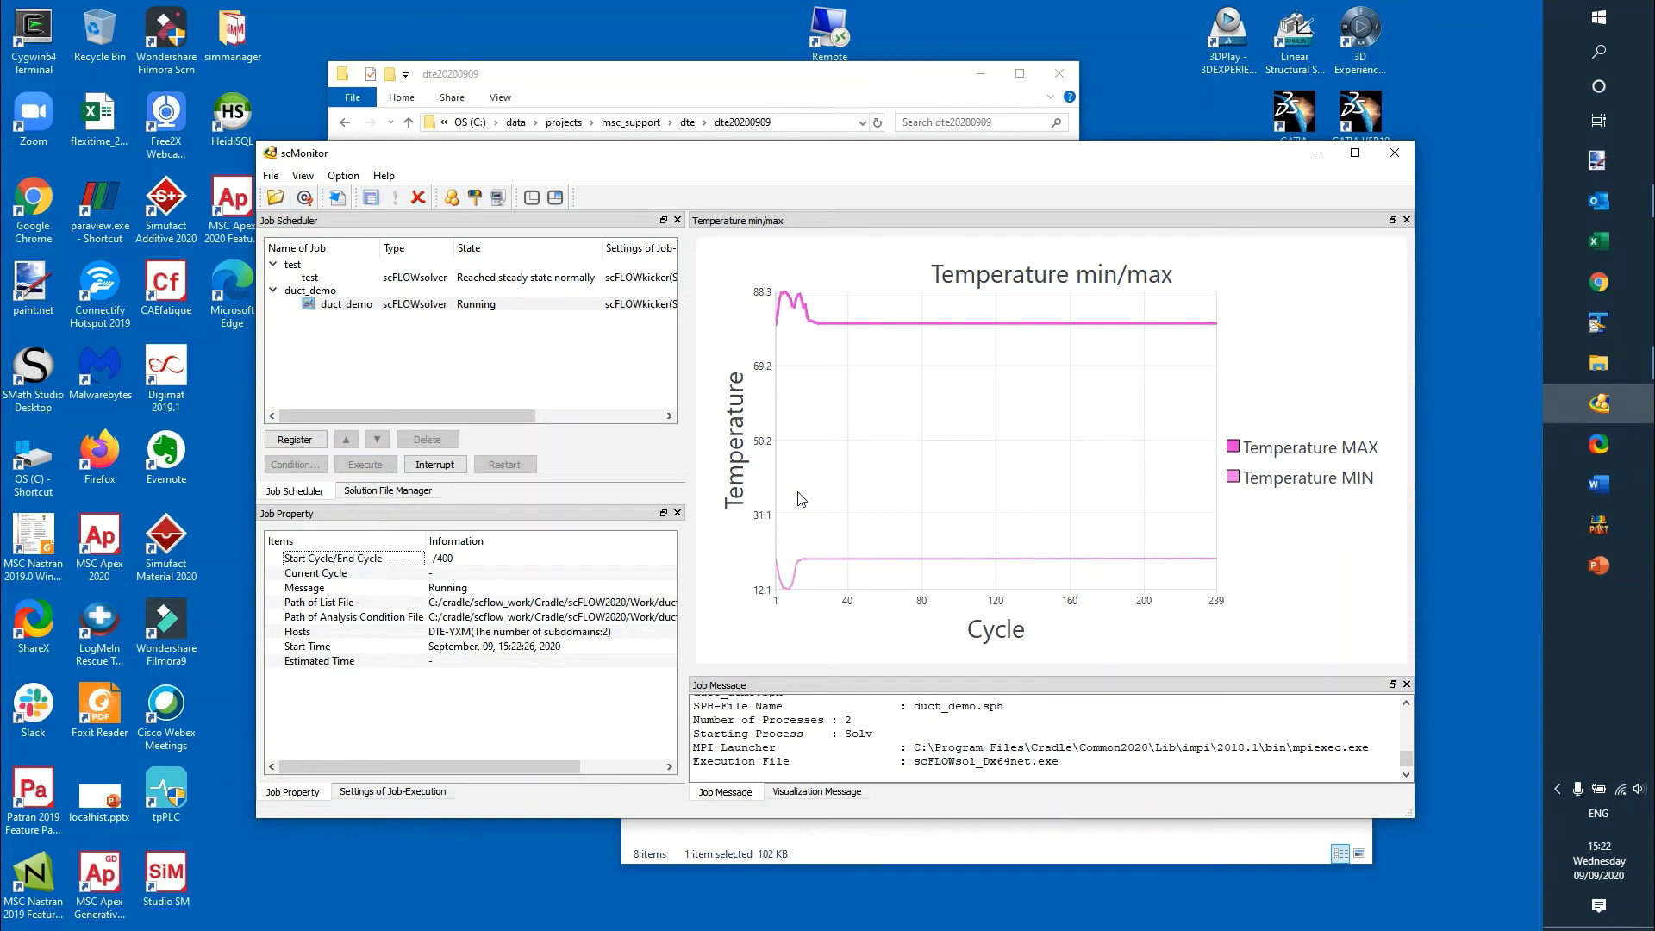
click(449, 306)
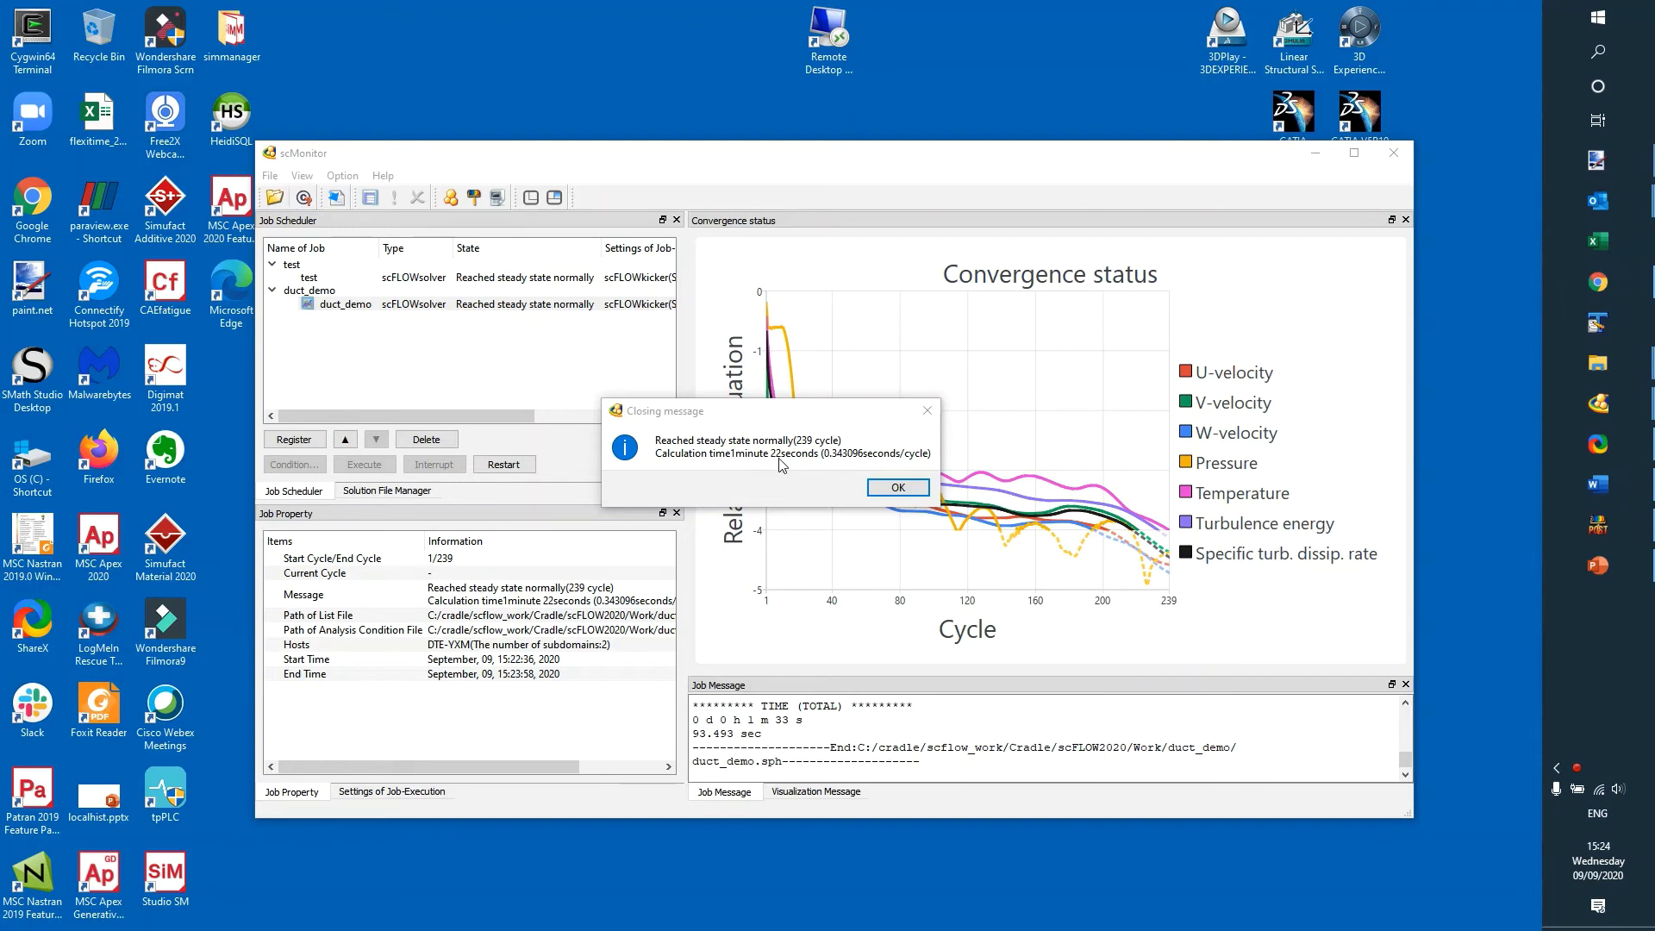
Dismiss the steady-state message, view pressure then velocity min/max charts, and minimize scMonitor
click(904, 489)
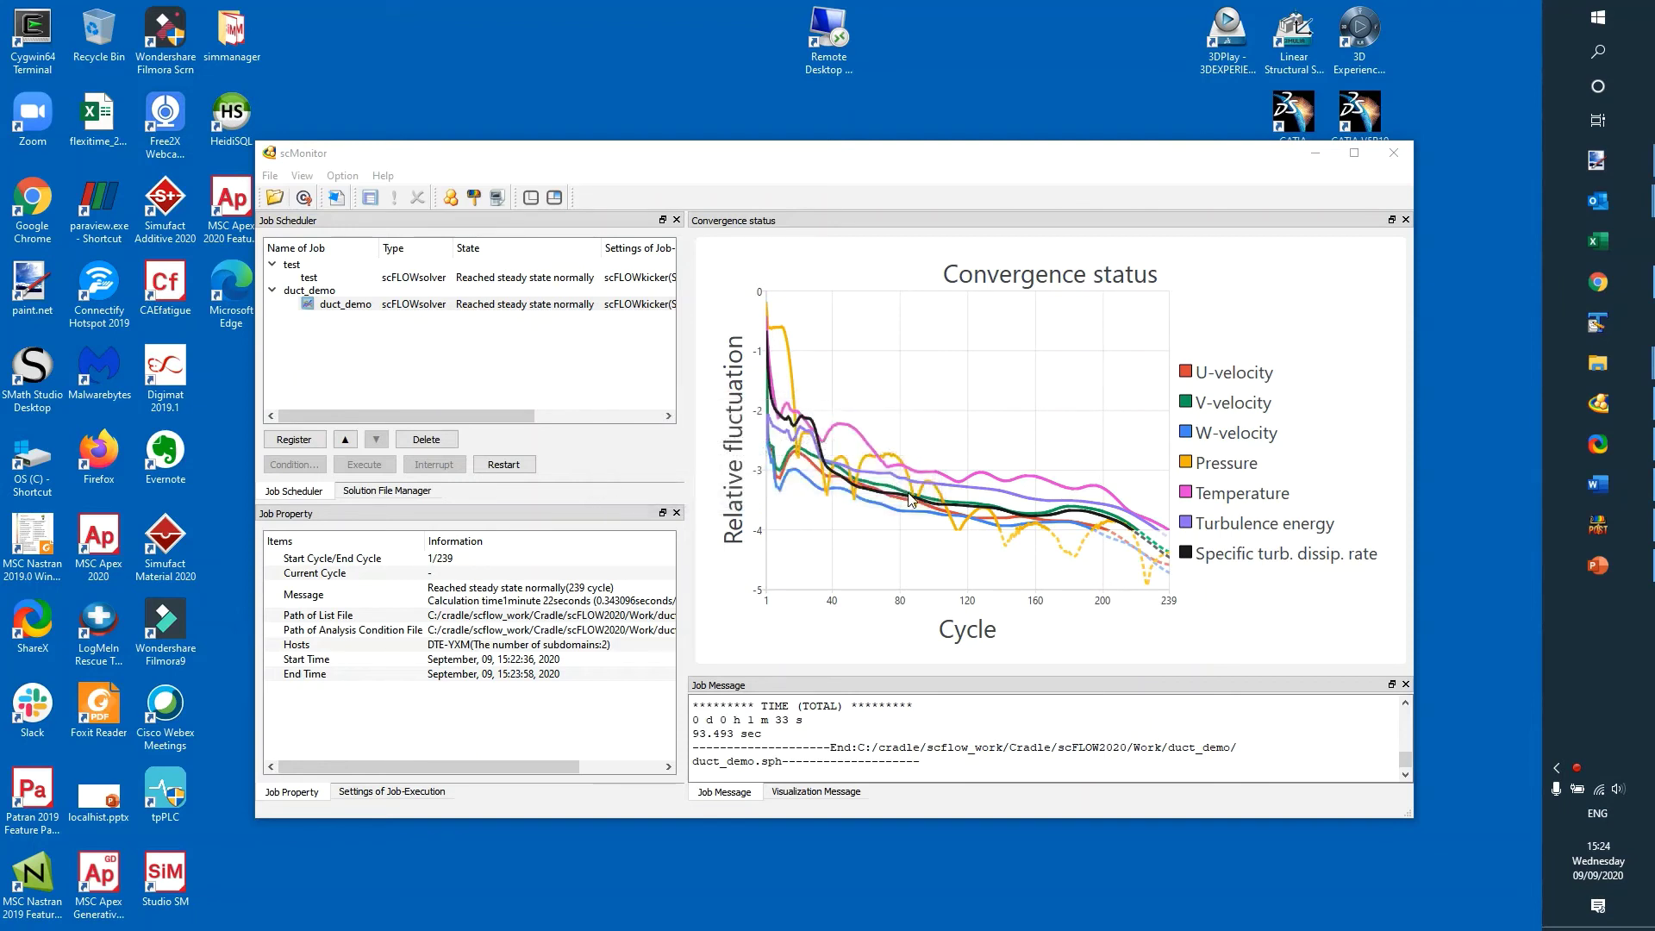
right_click(1281, 337)
click(1350, 404)
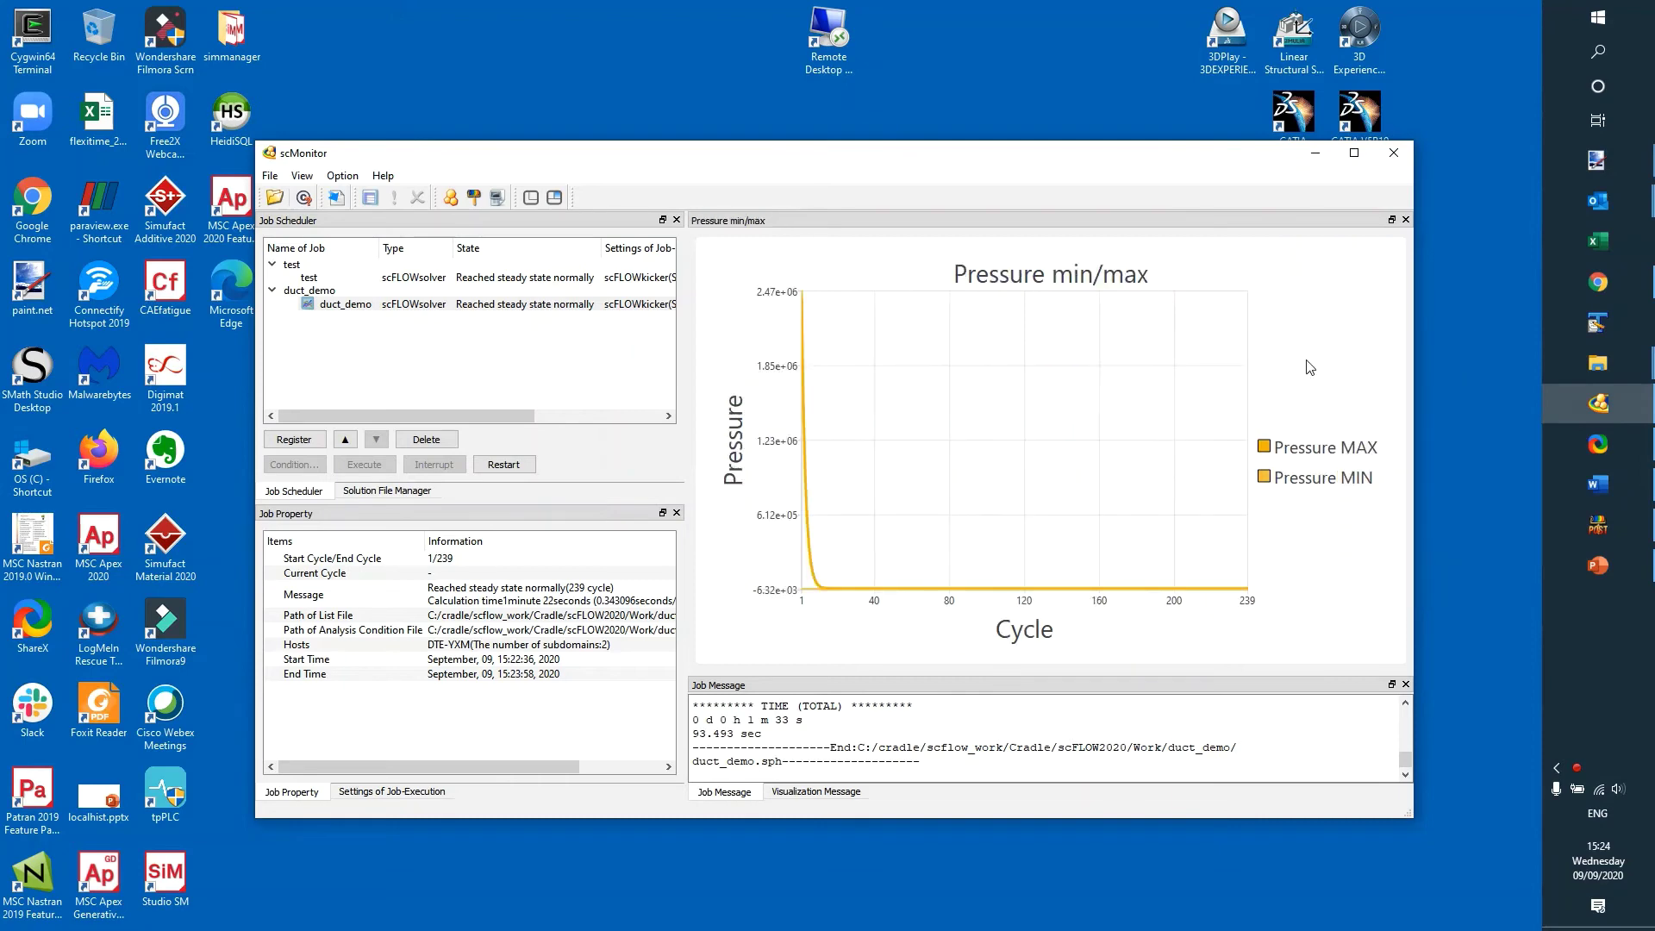
right_click(1305, 362)
click(1345, 411)
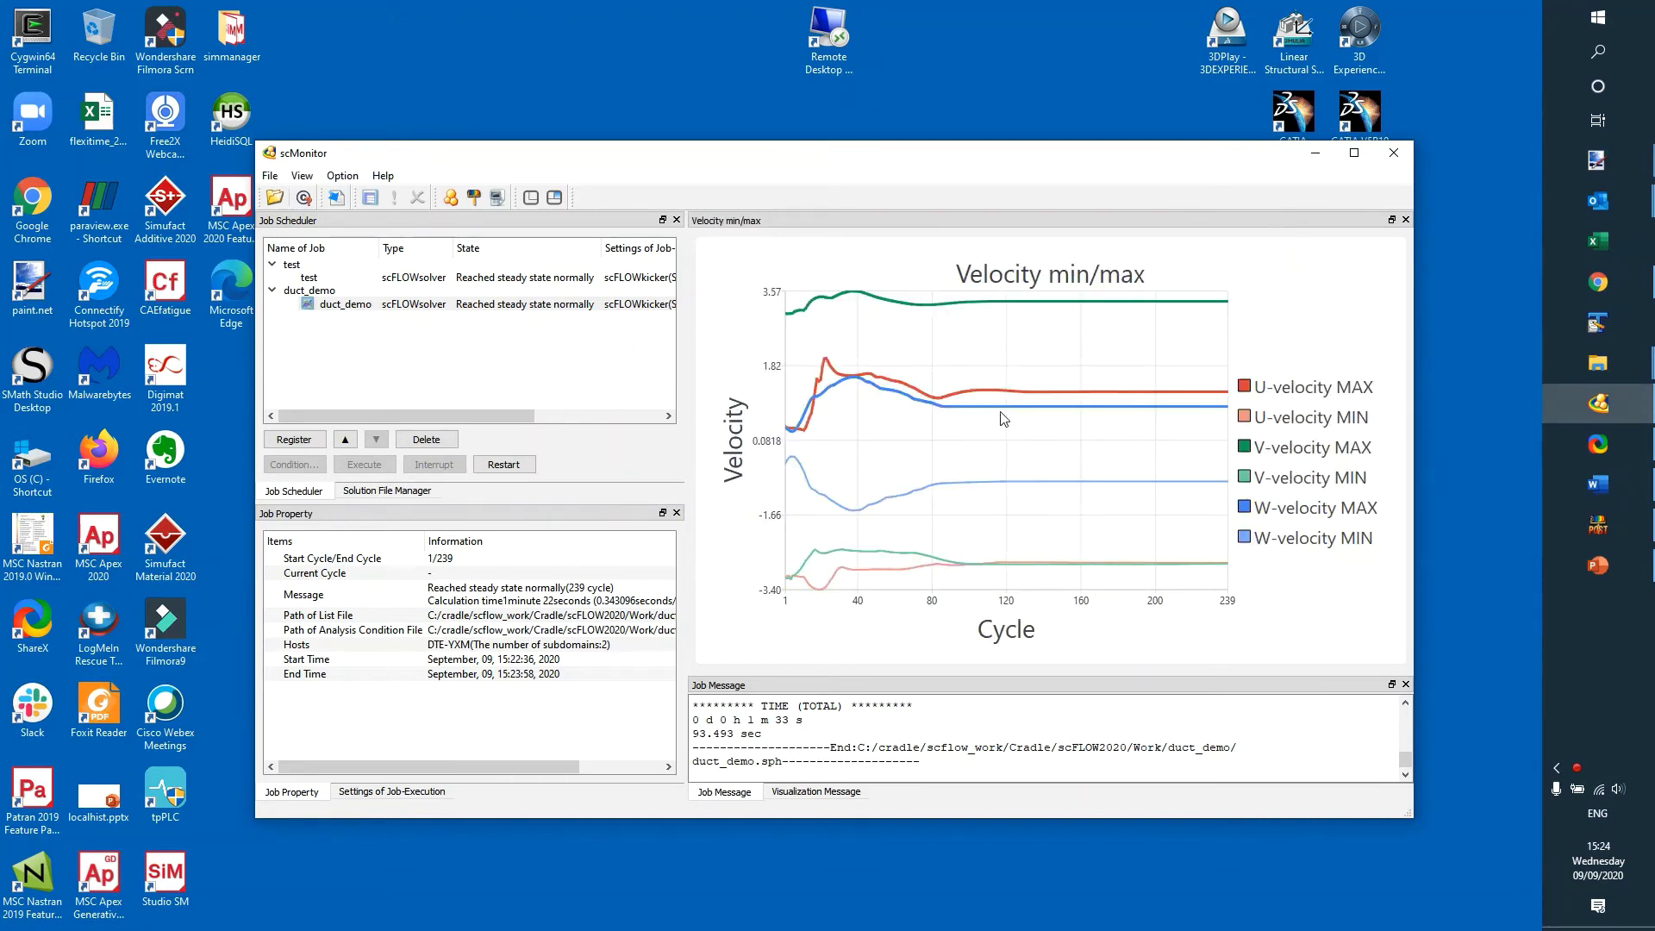
click(1316, 156)
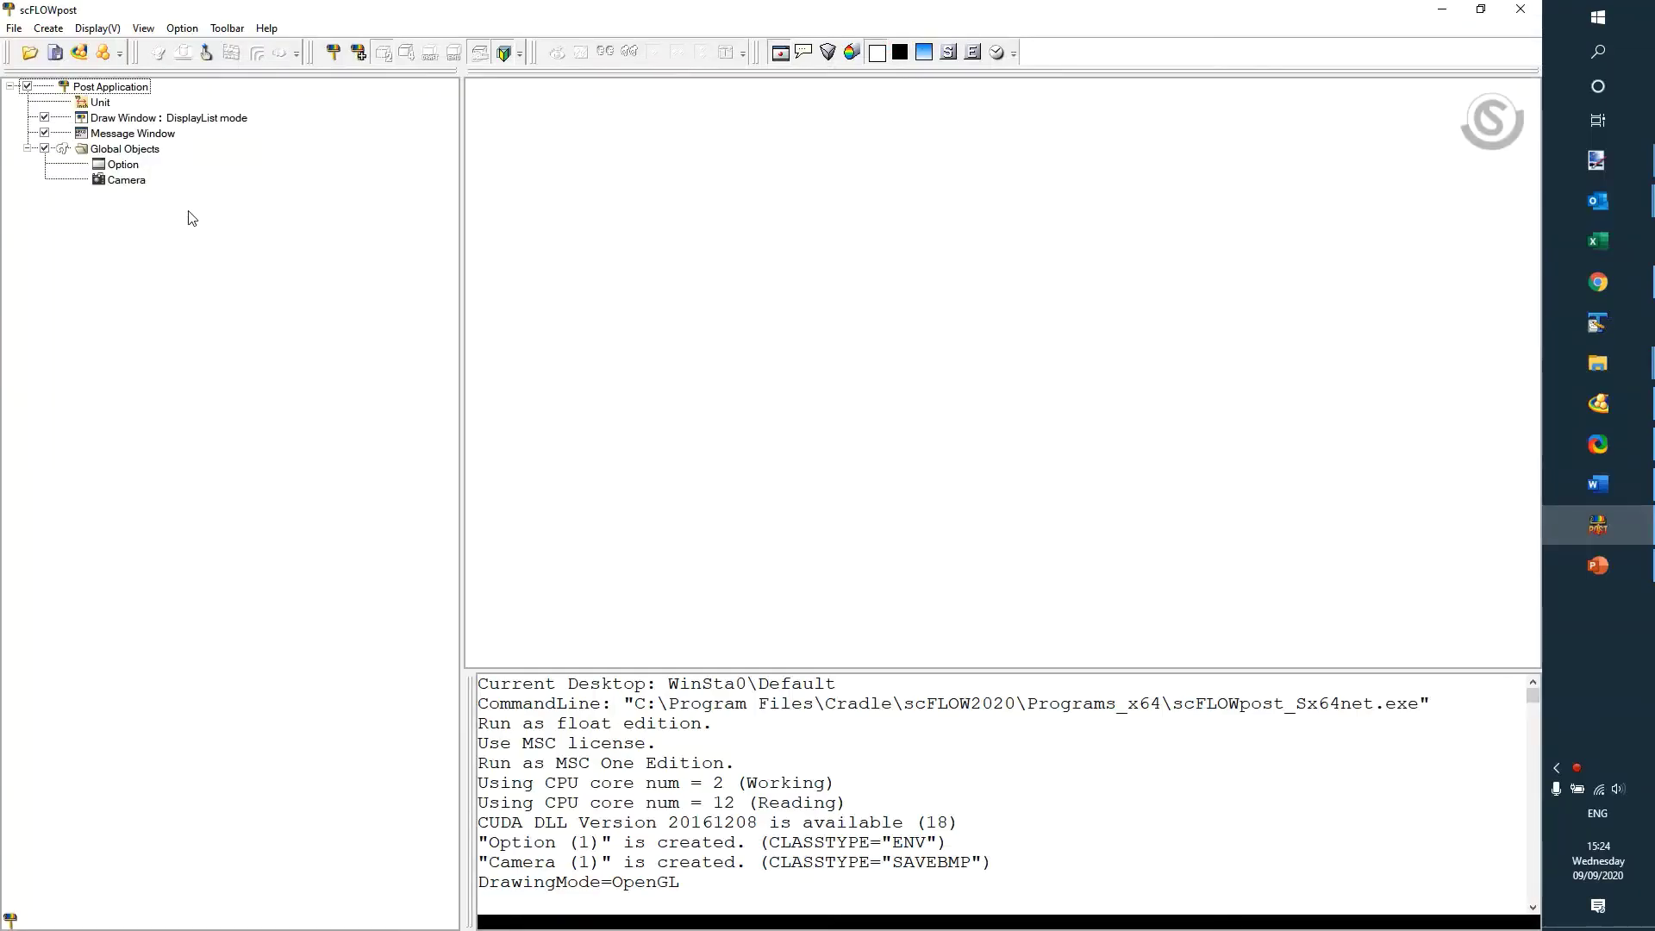
Open the duct_demo_239.fph results file from the Work > duct_demo folder
click(14, 28)
click(29, 53)
click(865, 226)
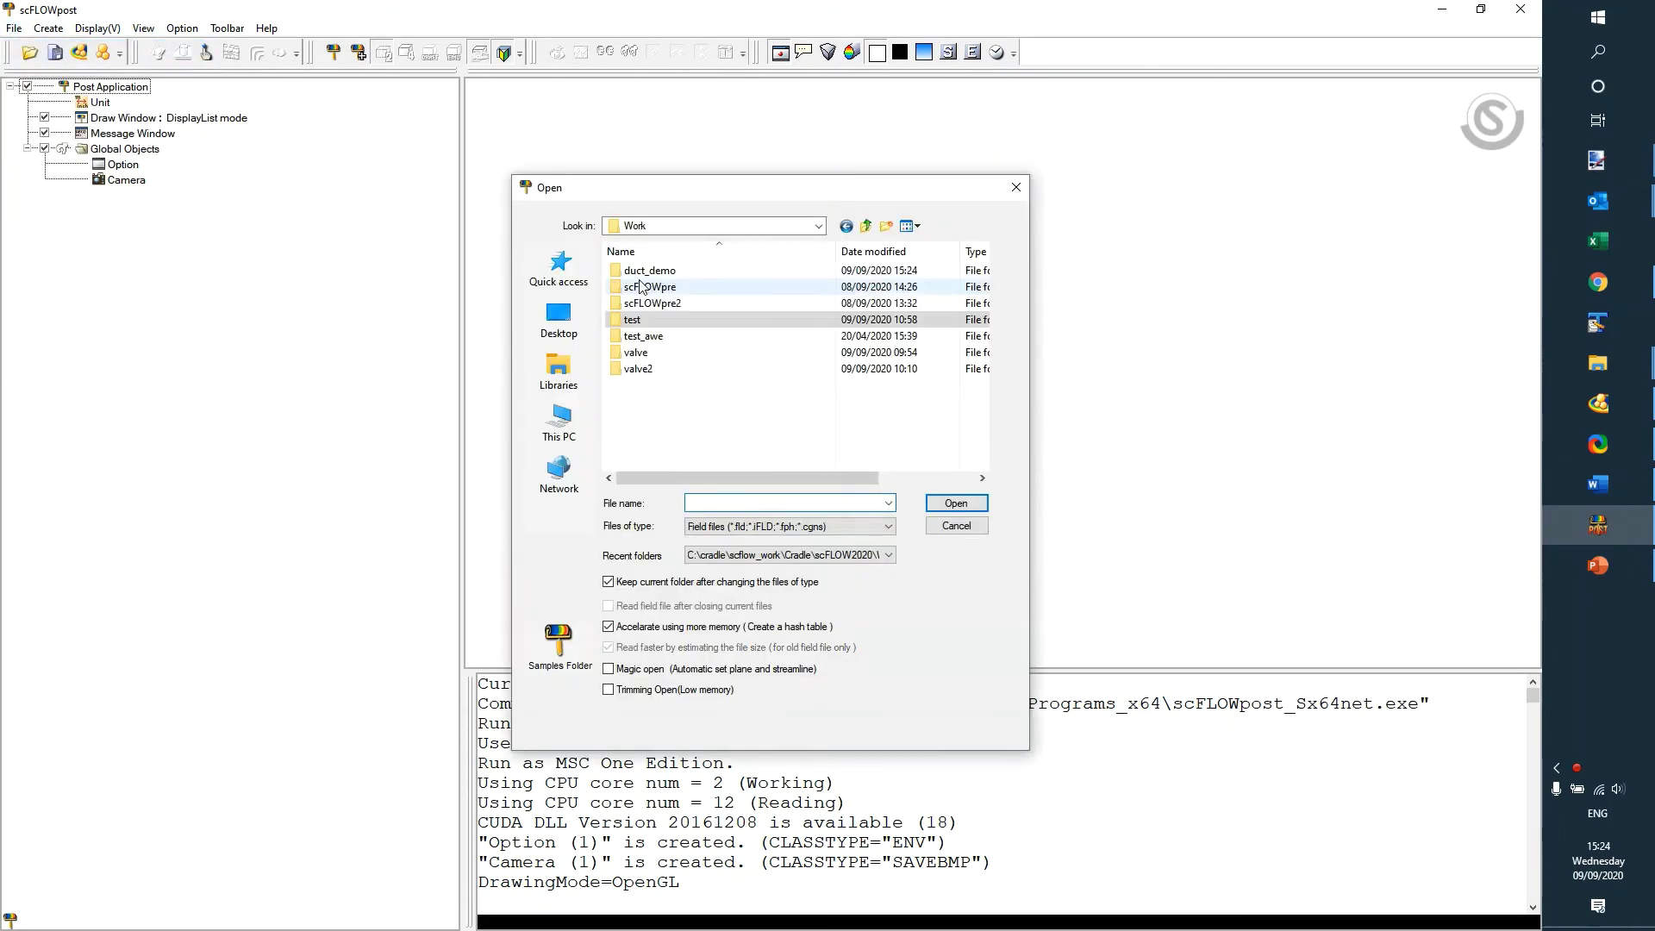
double_click(647, 271)
click(646, 271)
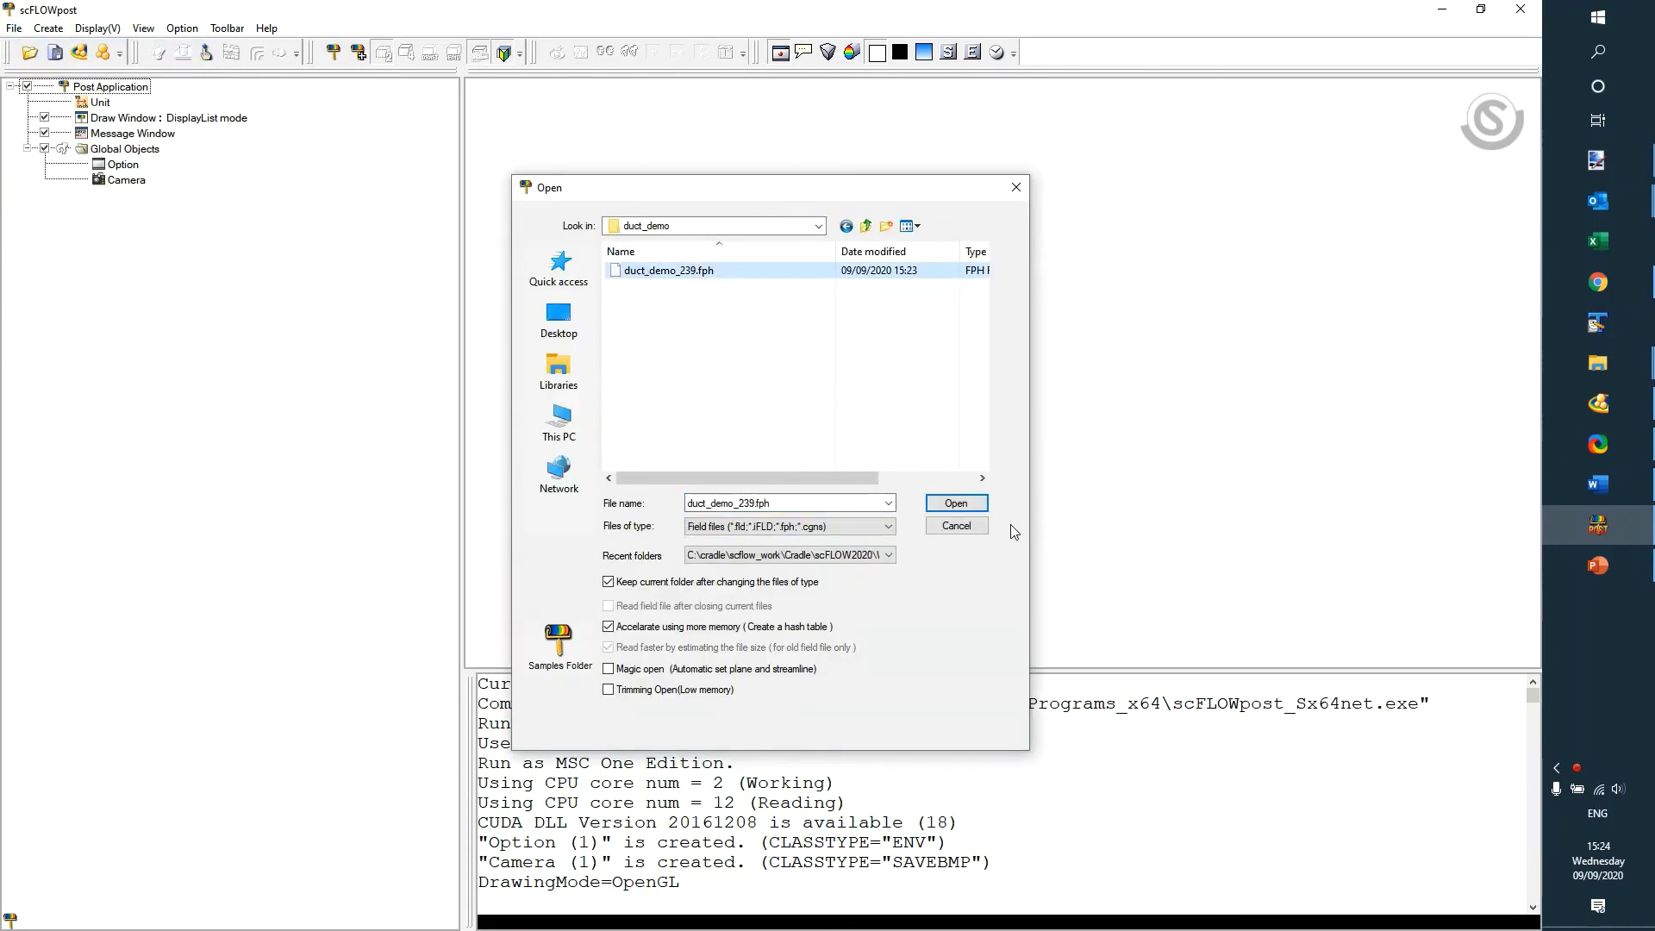
click(952, 504)
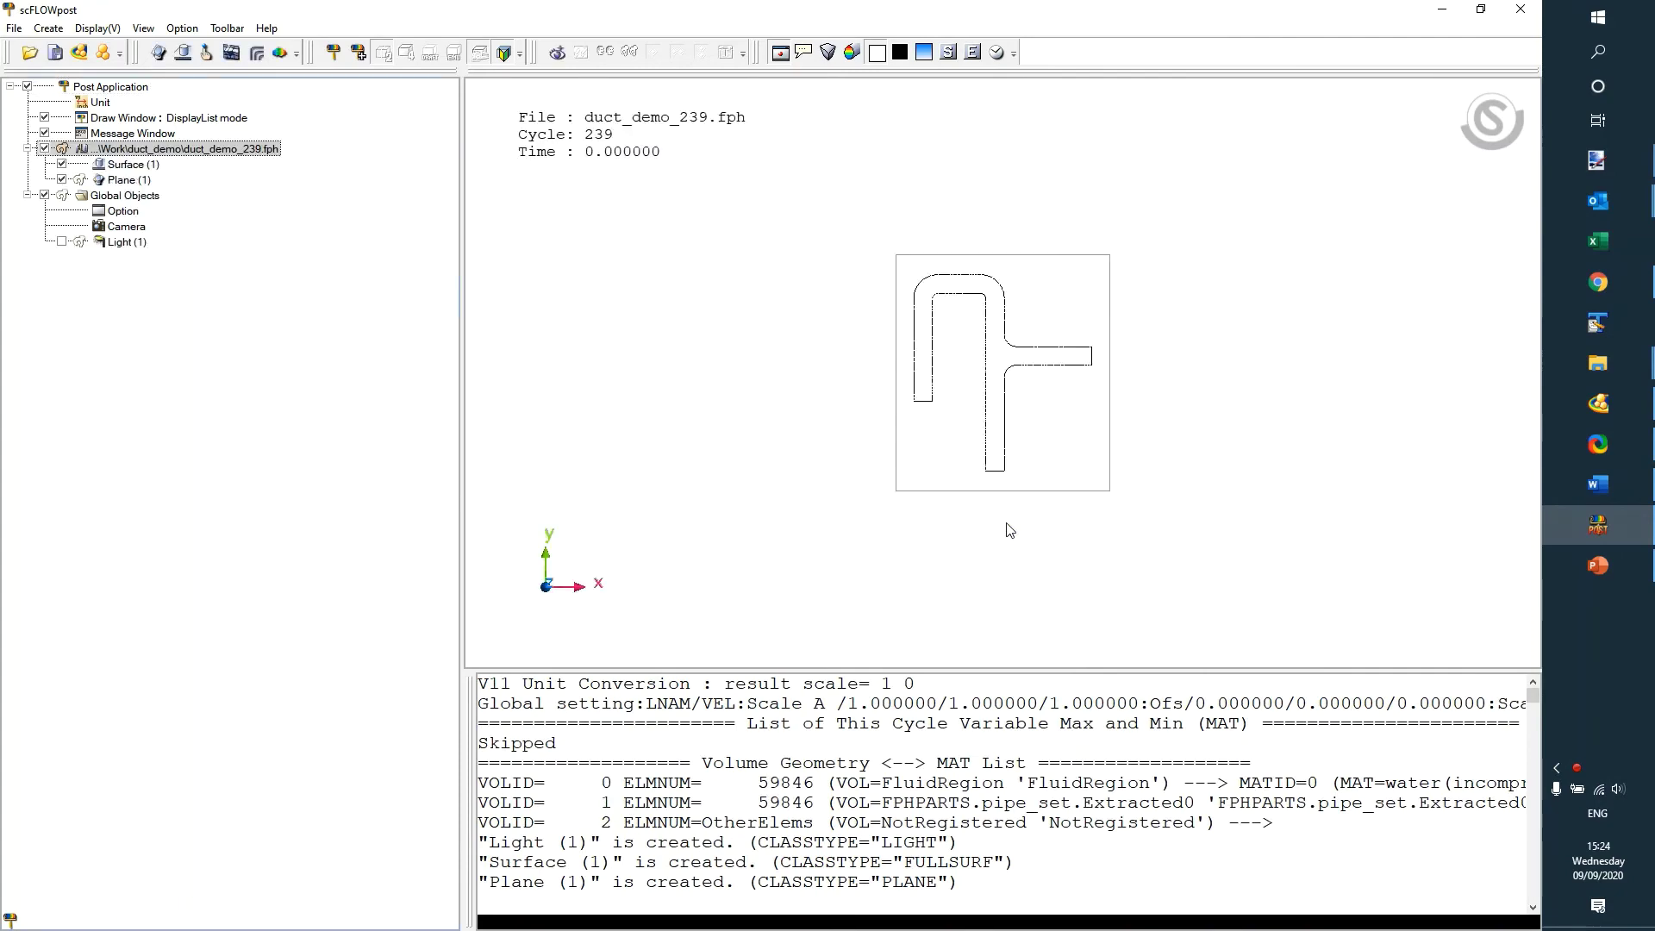
Tilt and zoom to an oblique 3-D view of the duct and open Plane (1) settings
drag(1005, 528, 806, 366)
right_drag(807, 366, 932, 463)
drag(932, 463, 978, 444)
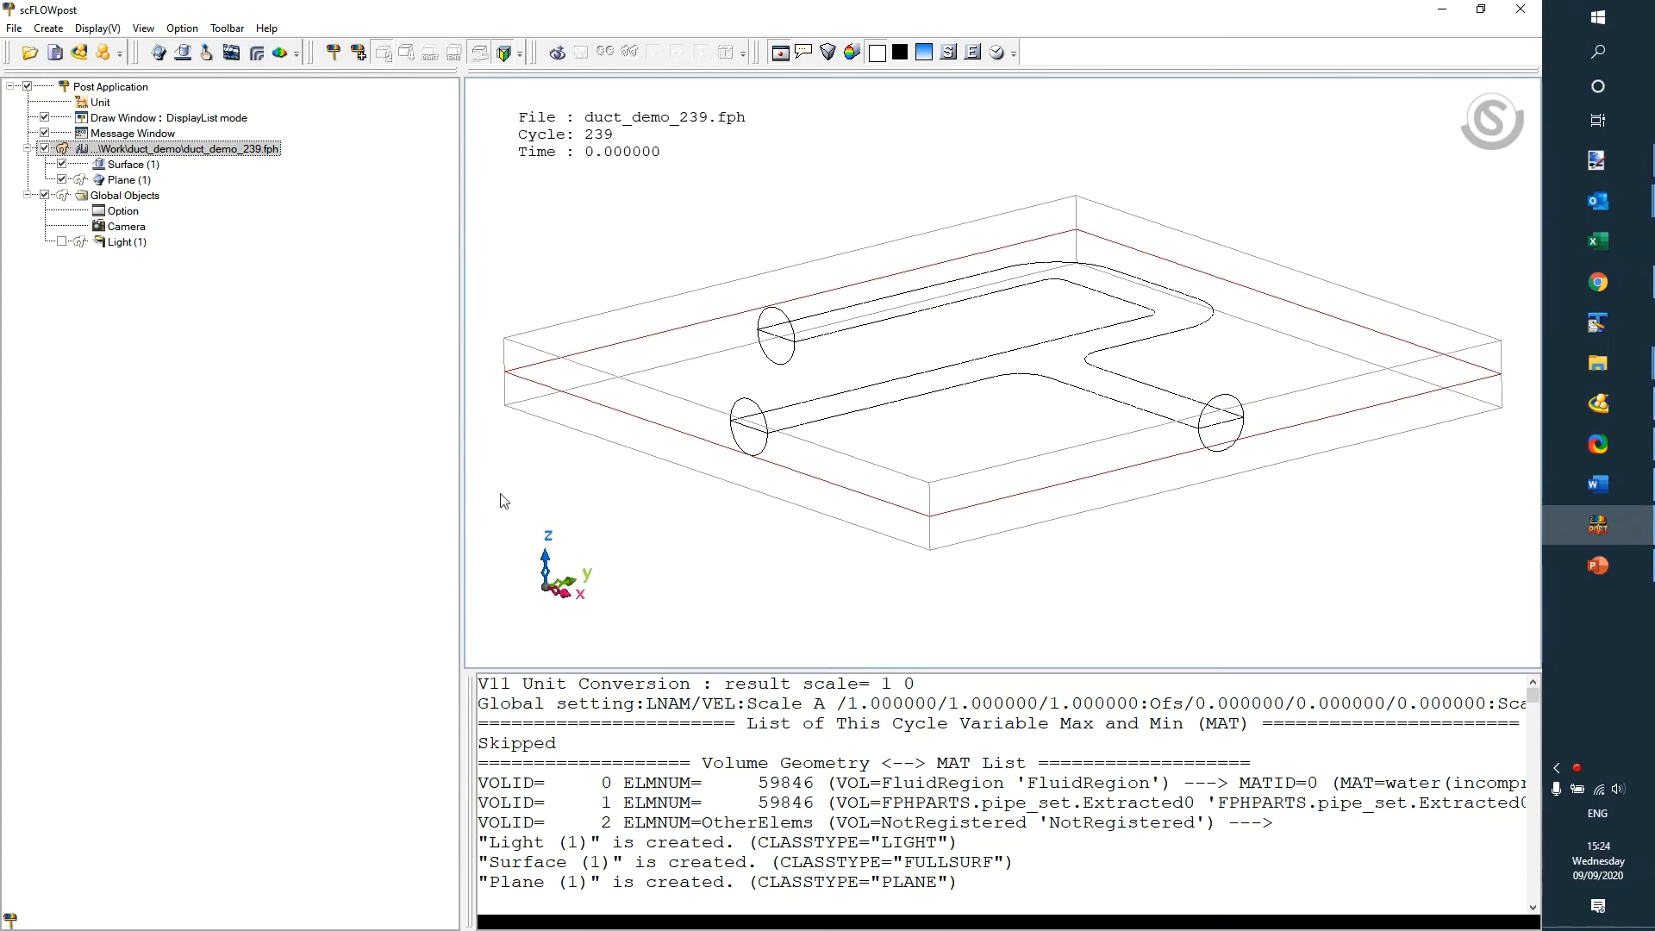
click(123, 180)
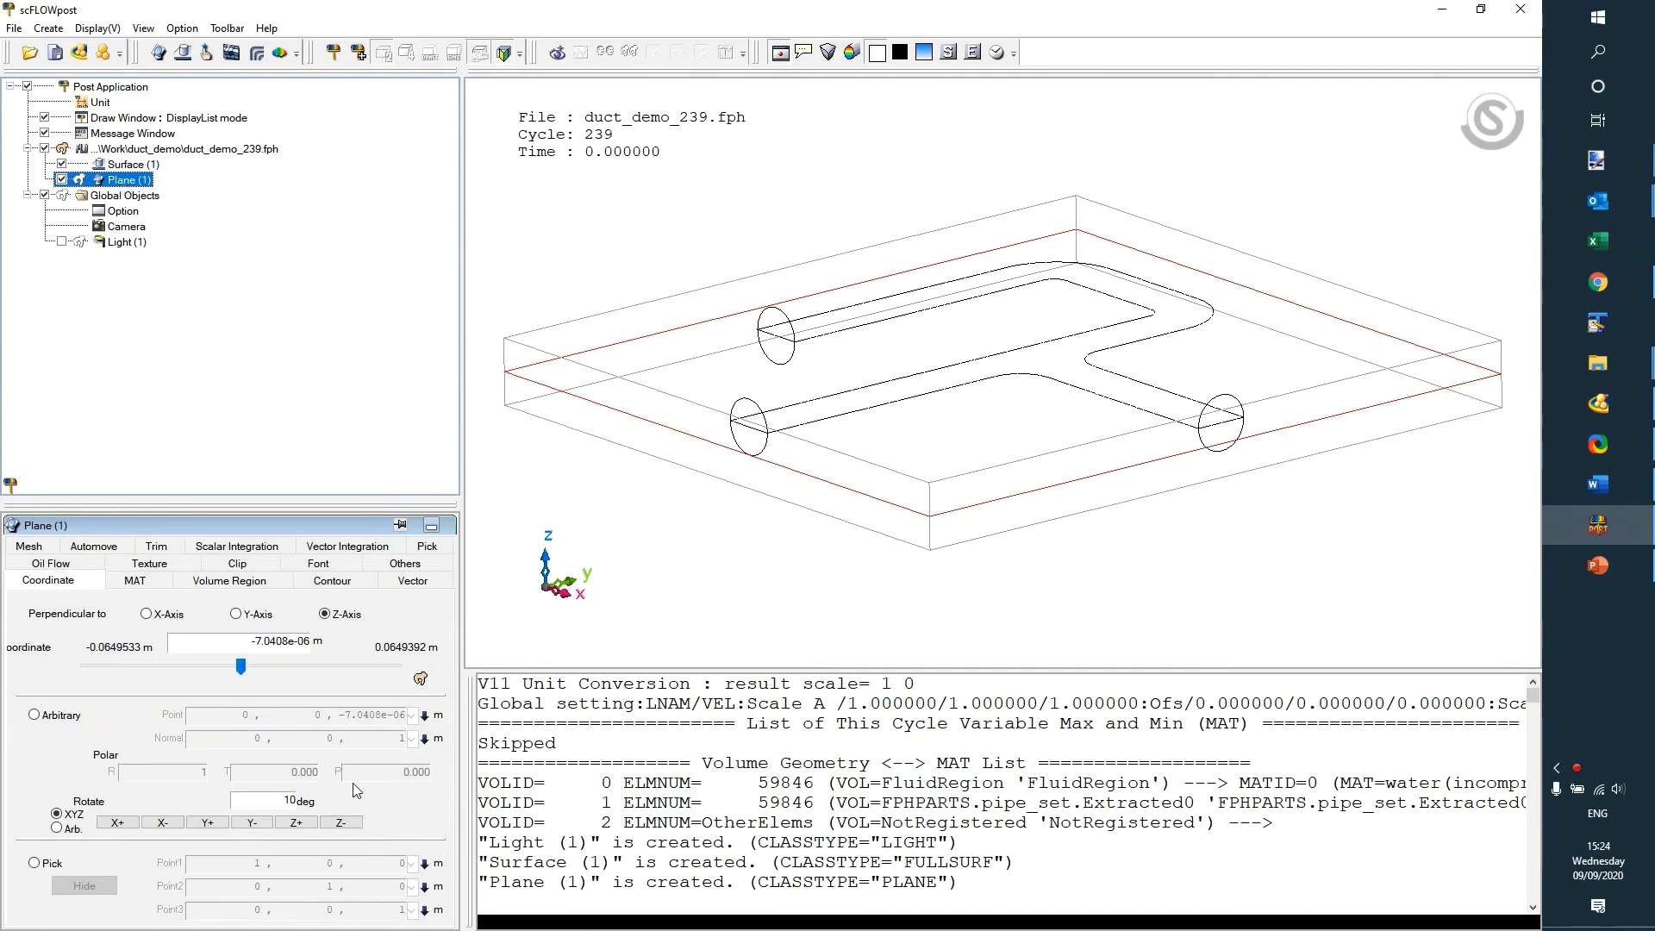
Show Velocity (VEL) vectors on Plane (1), 0.00–3.47 m/s, inspect the T-junction, then turn them off
click(405, 580)
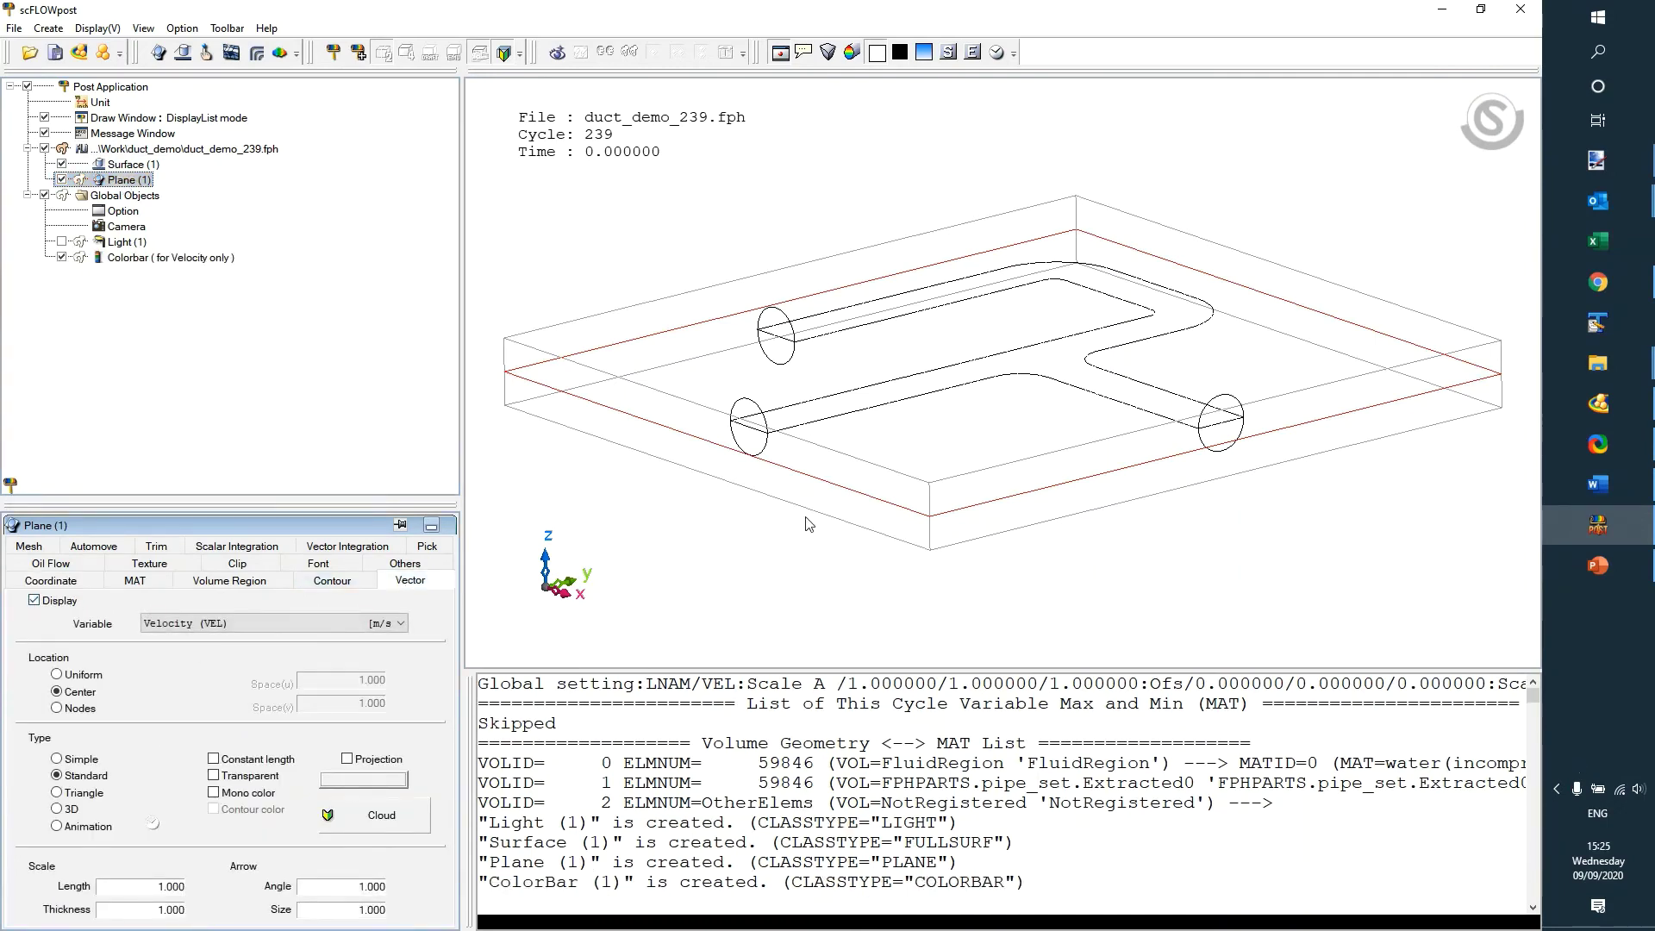
drag(776, 534, 862, 474)
right_drag(860, 474, 1126, 354)
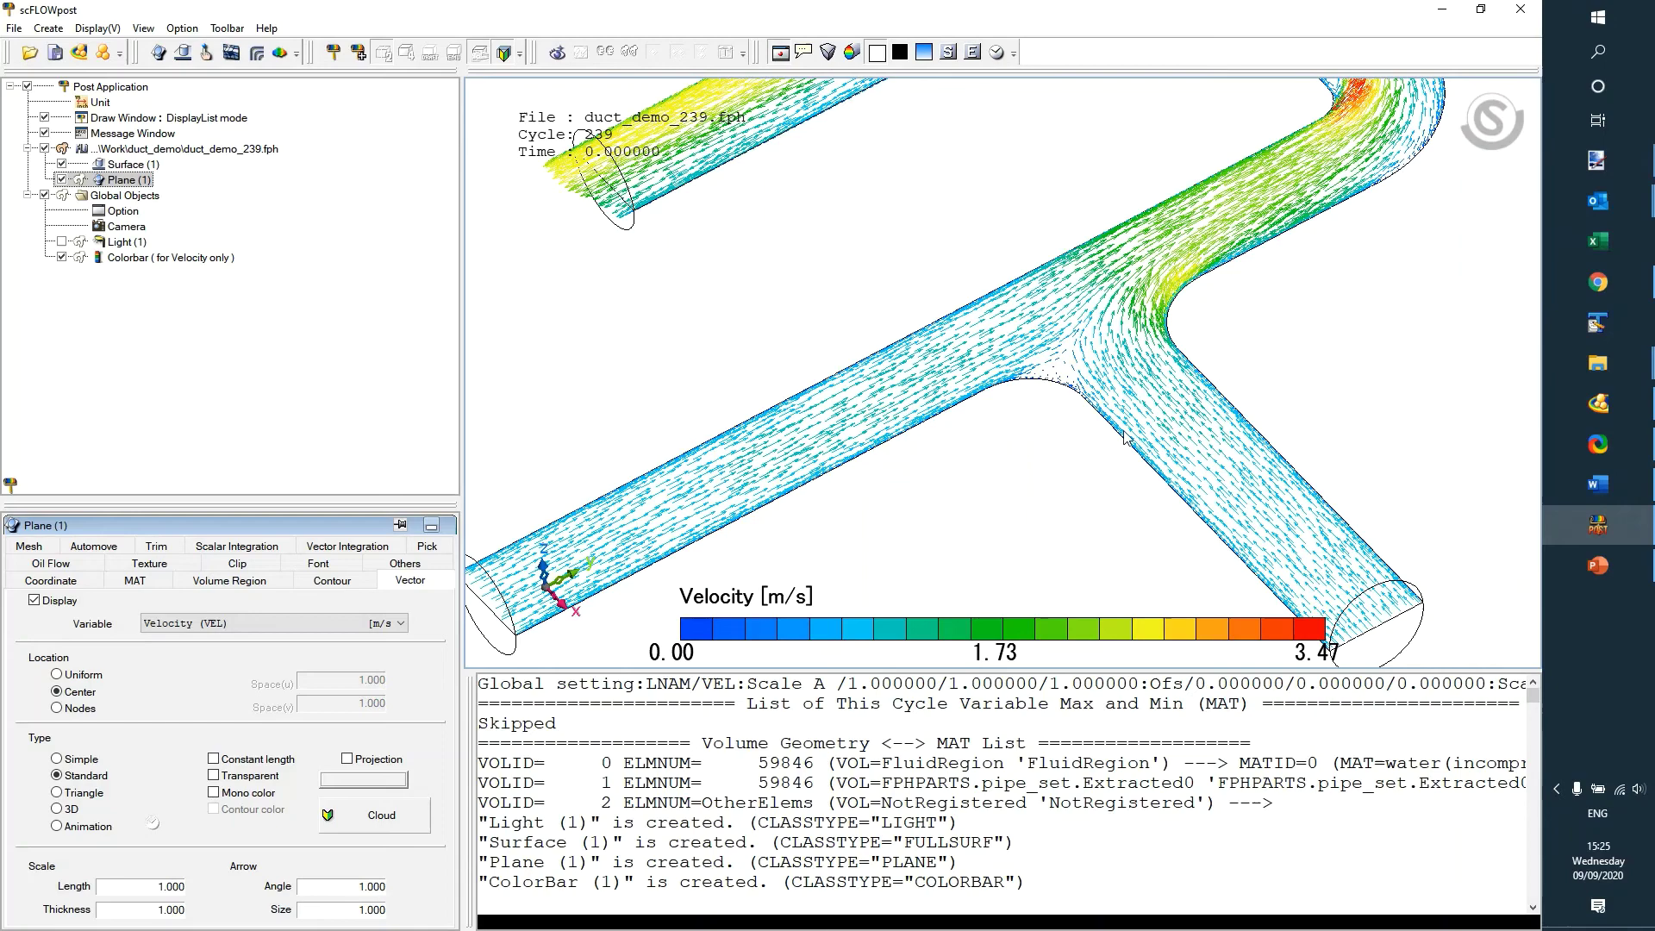
scroll(1197, 205, down, 5)
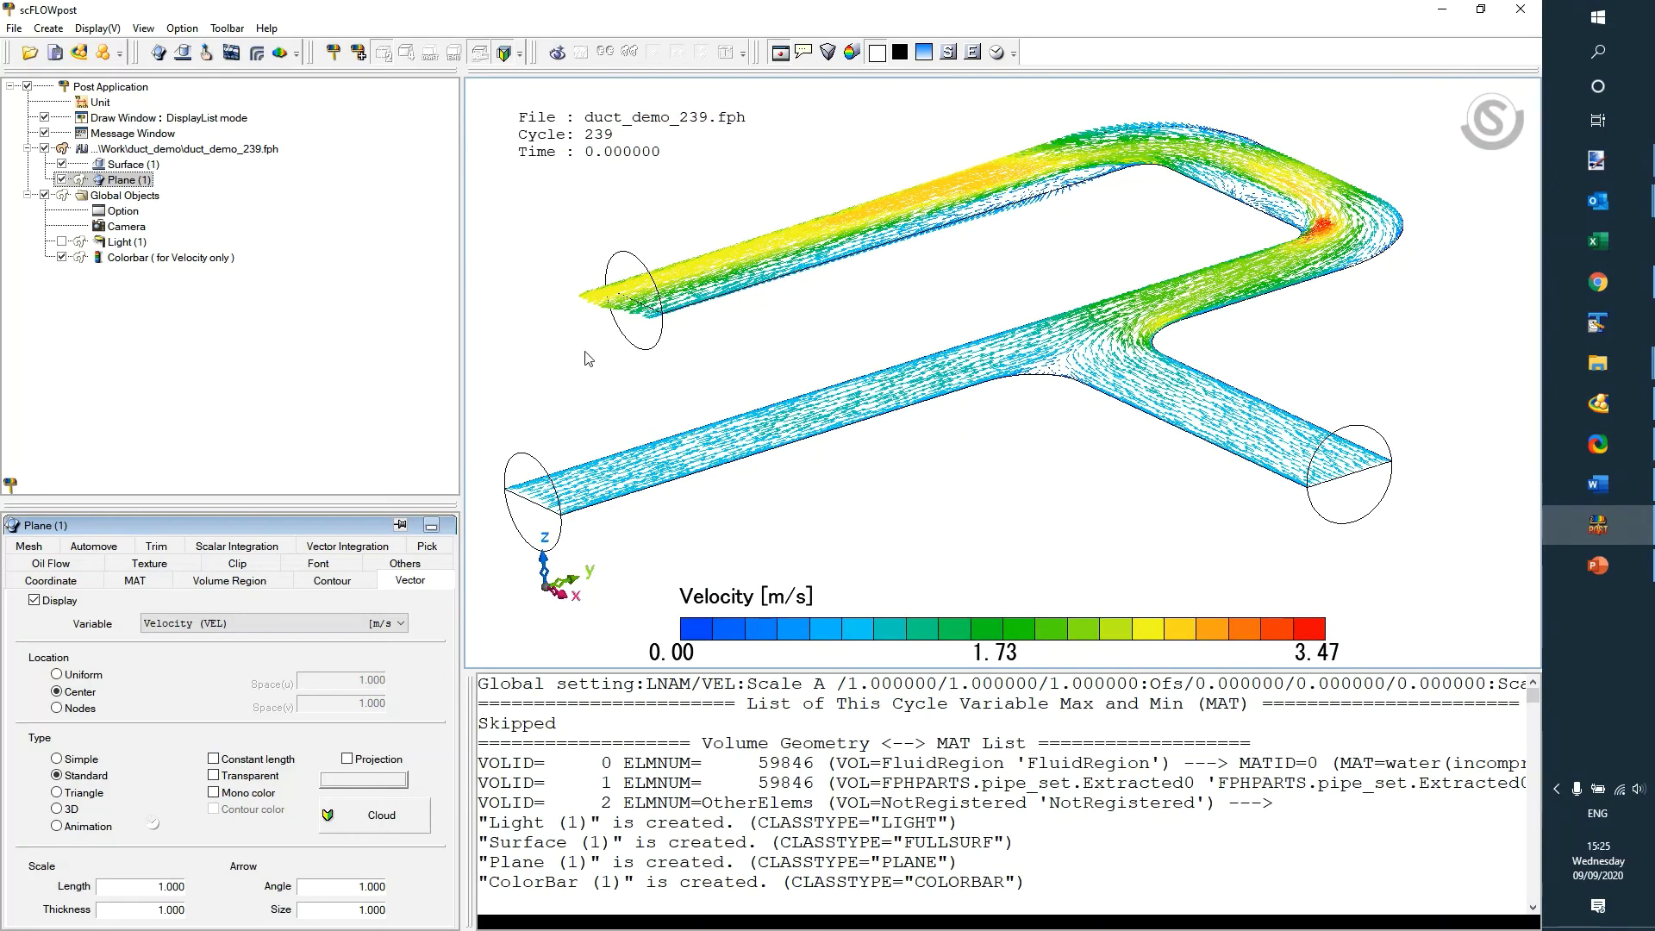
click(43, 604)
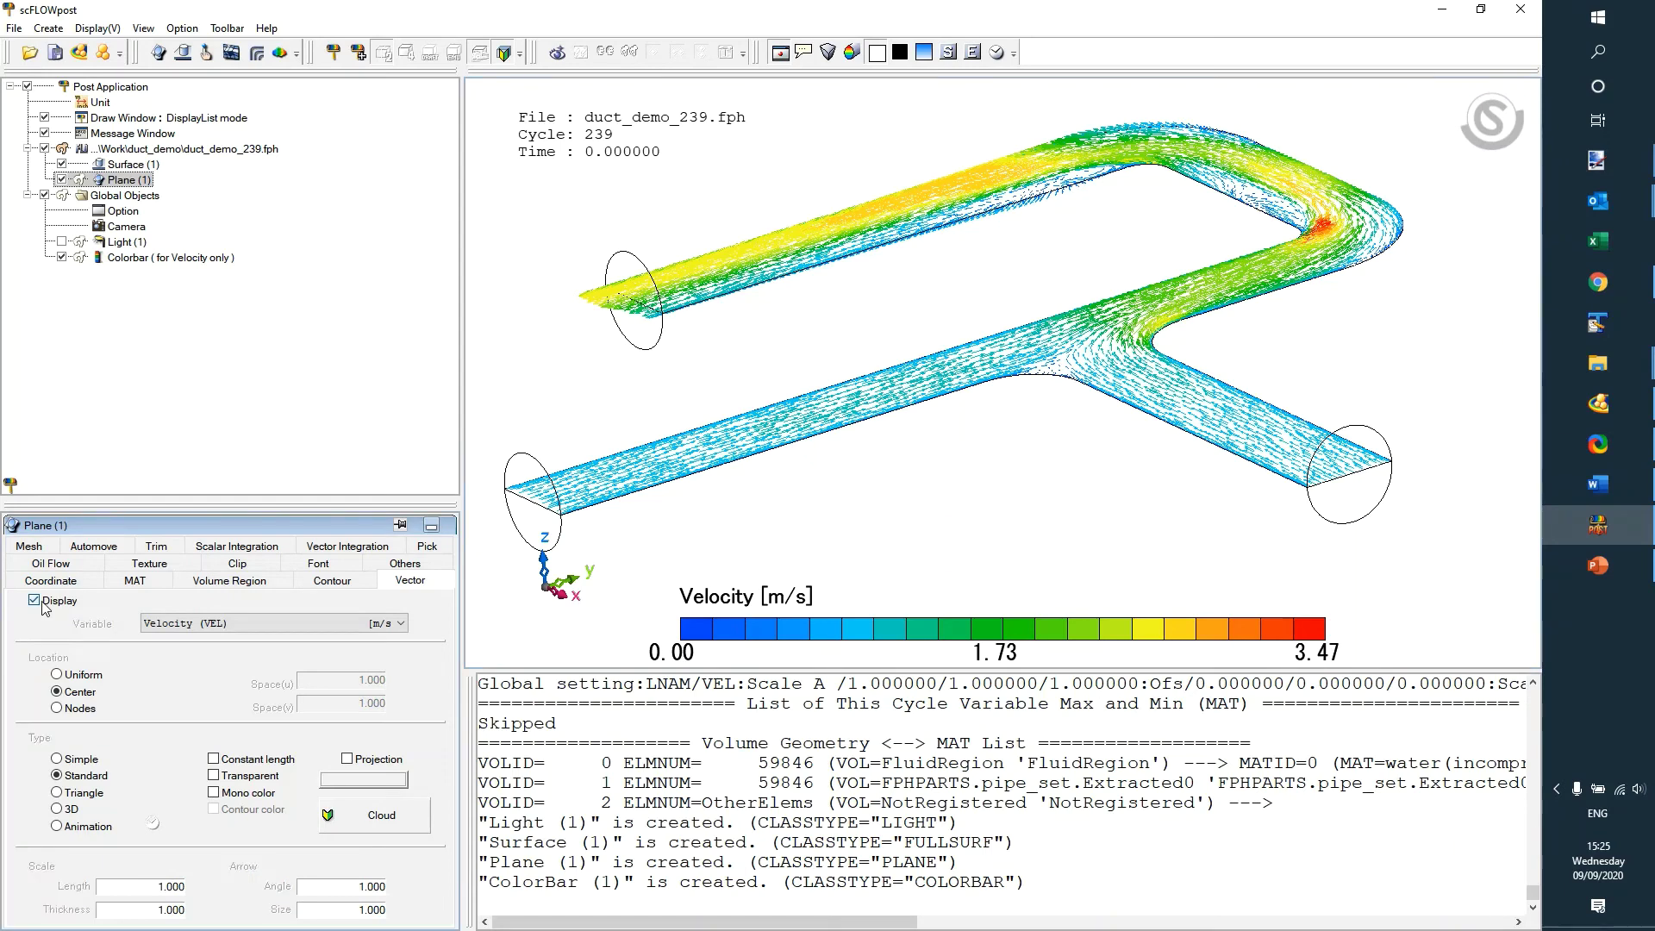
Display a Temperature (TEMP) contour on Plane (1), 20–80 °C, and rotate to view the mixing
click(331, 580)
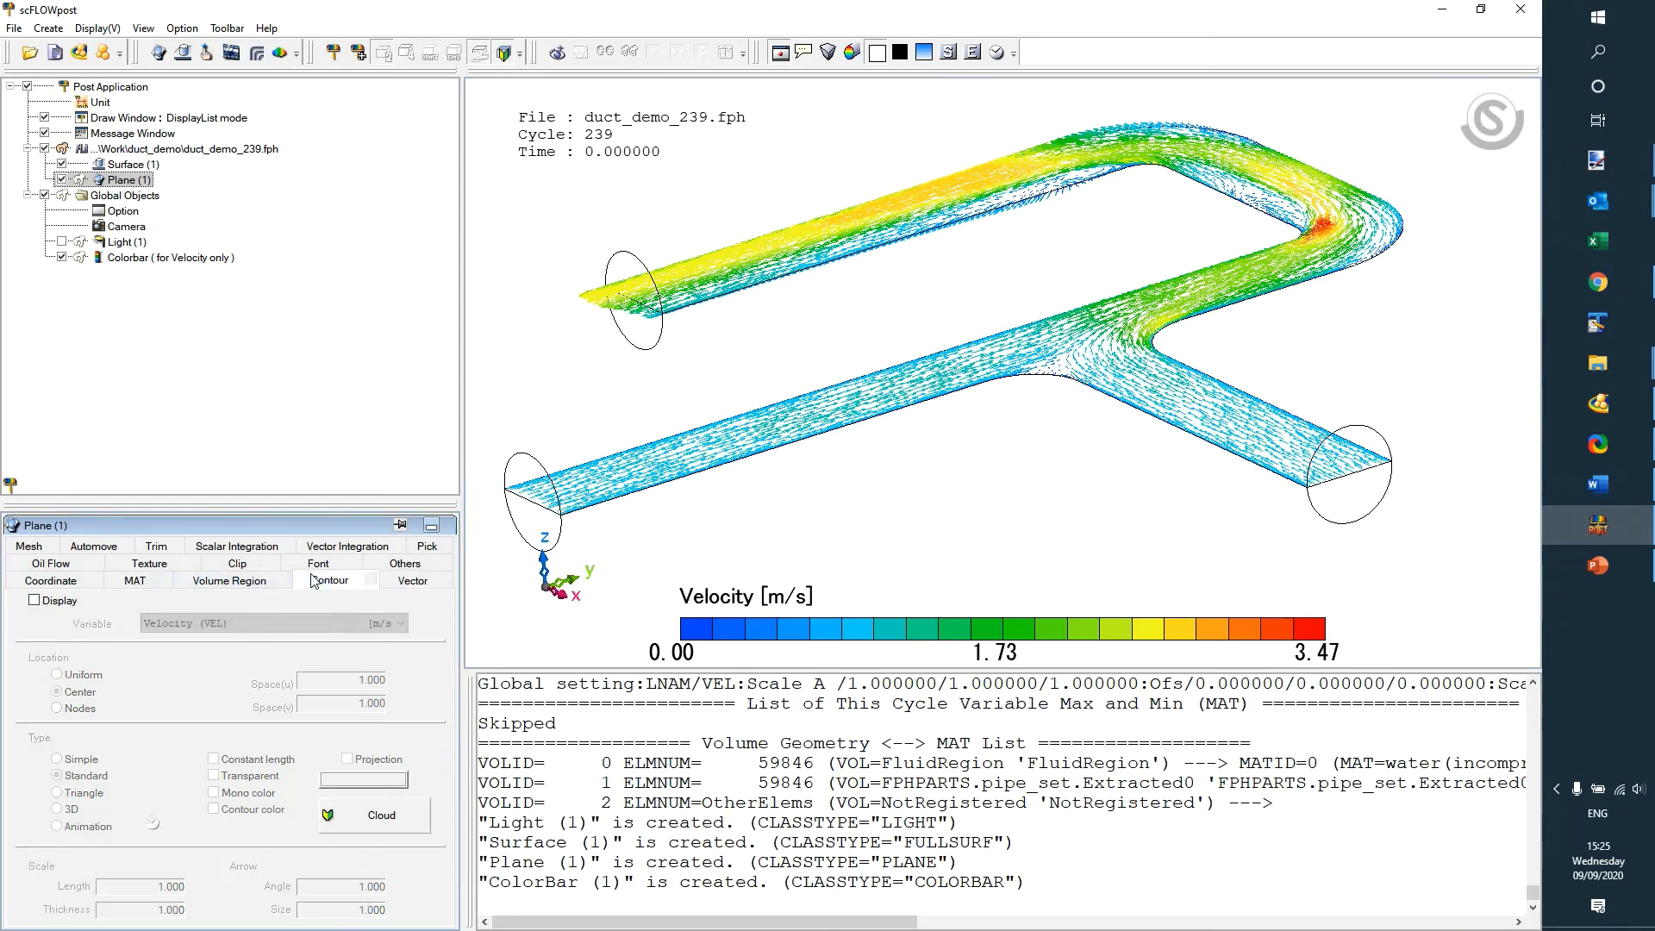
click(56, 607)
click(399, 634)
scroll(259, 733, up, 1)
click(215, 664)
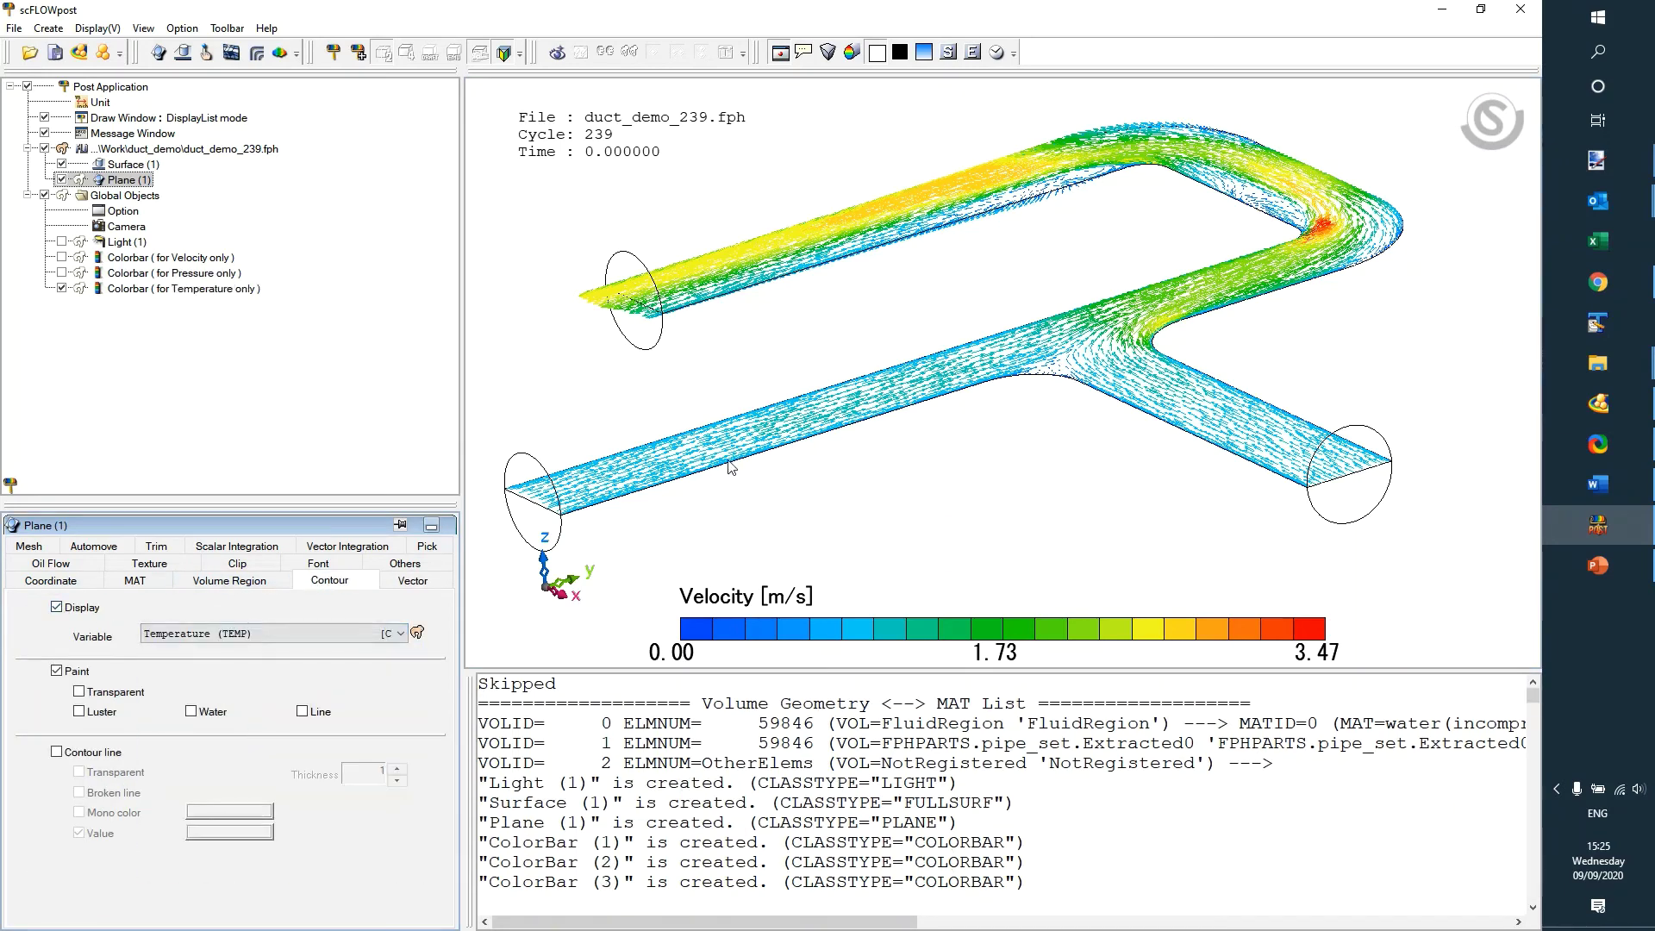
mouse_move(731, 467)
mouse_down()
mouse_move(997, 416)
mouse_move(1227, 469)
mouse_up()
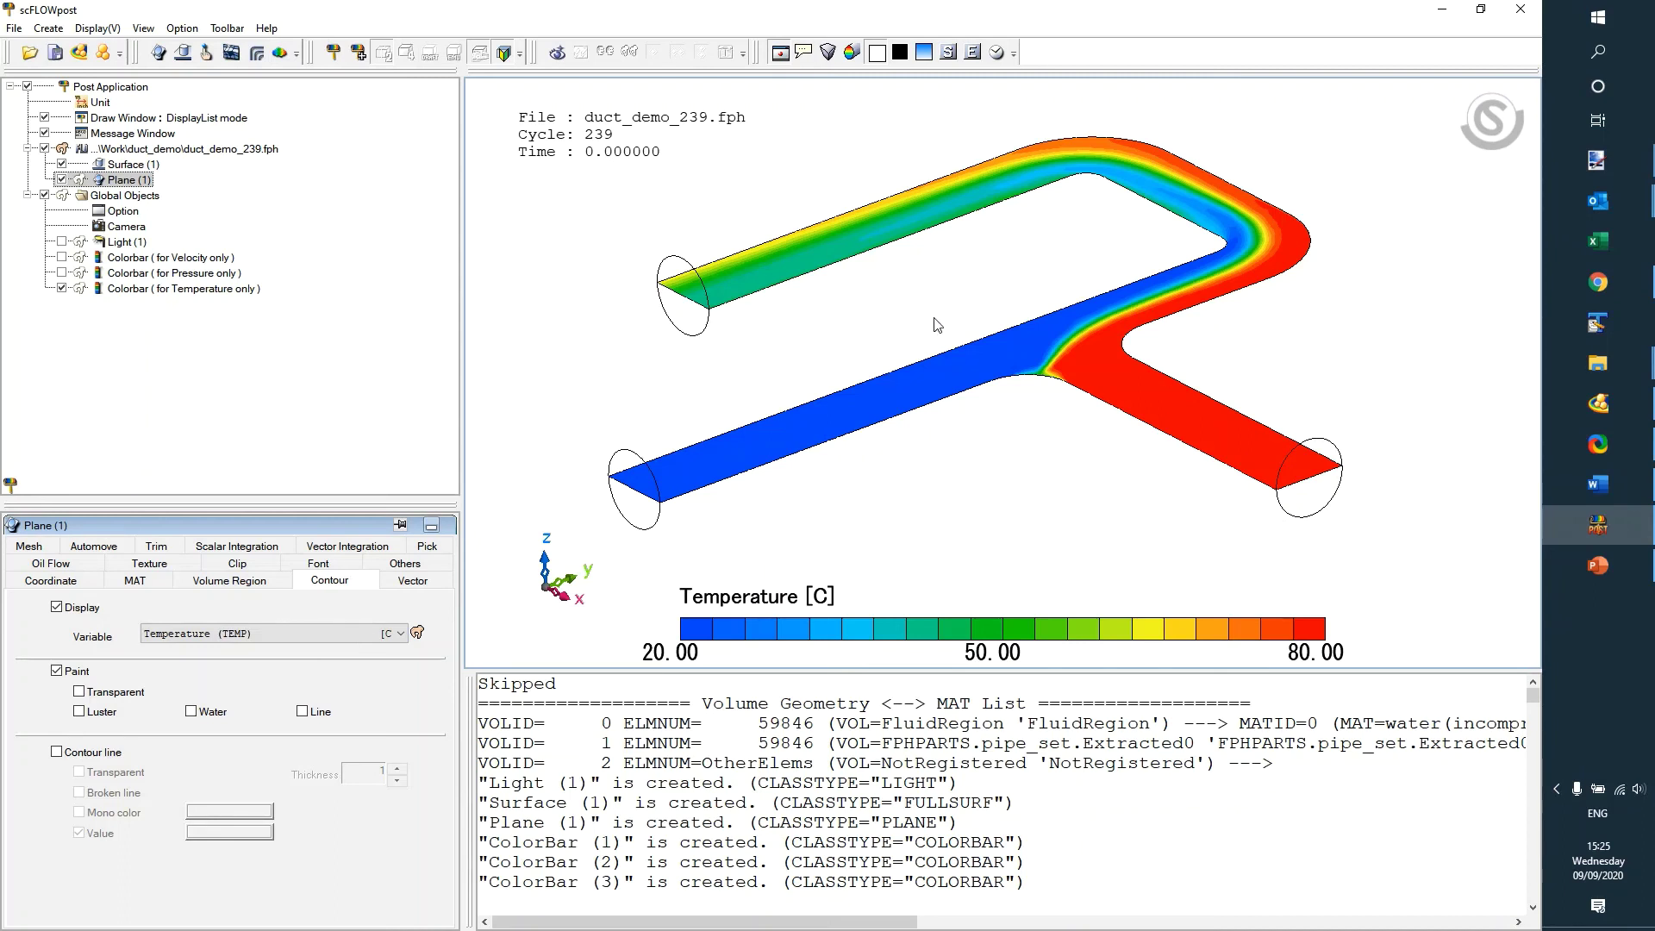
scroll(953, 349, up, 3)
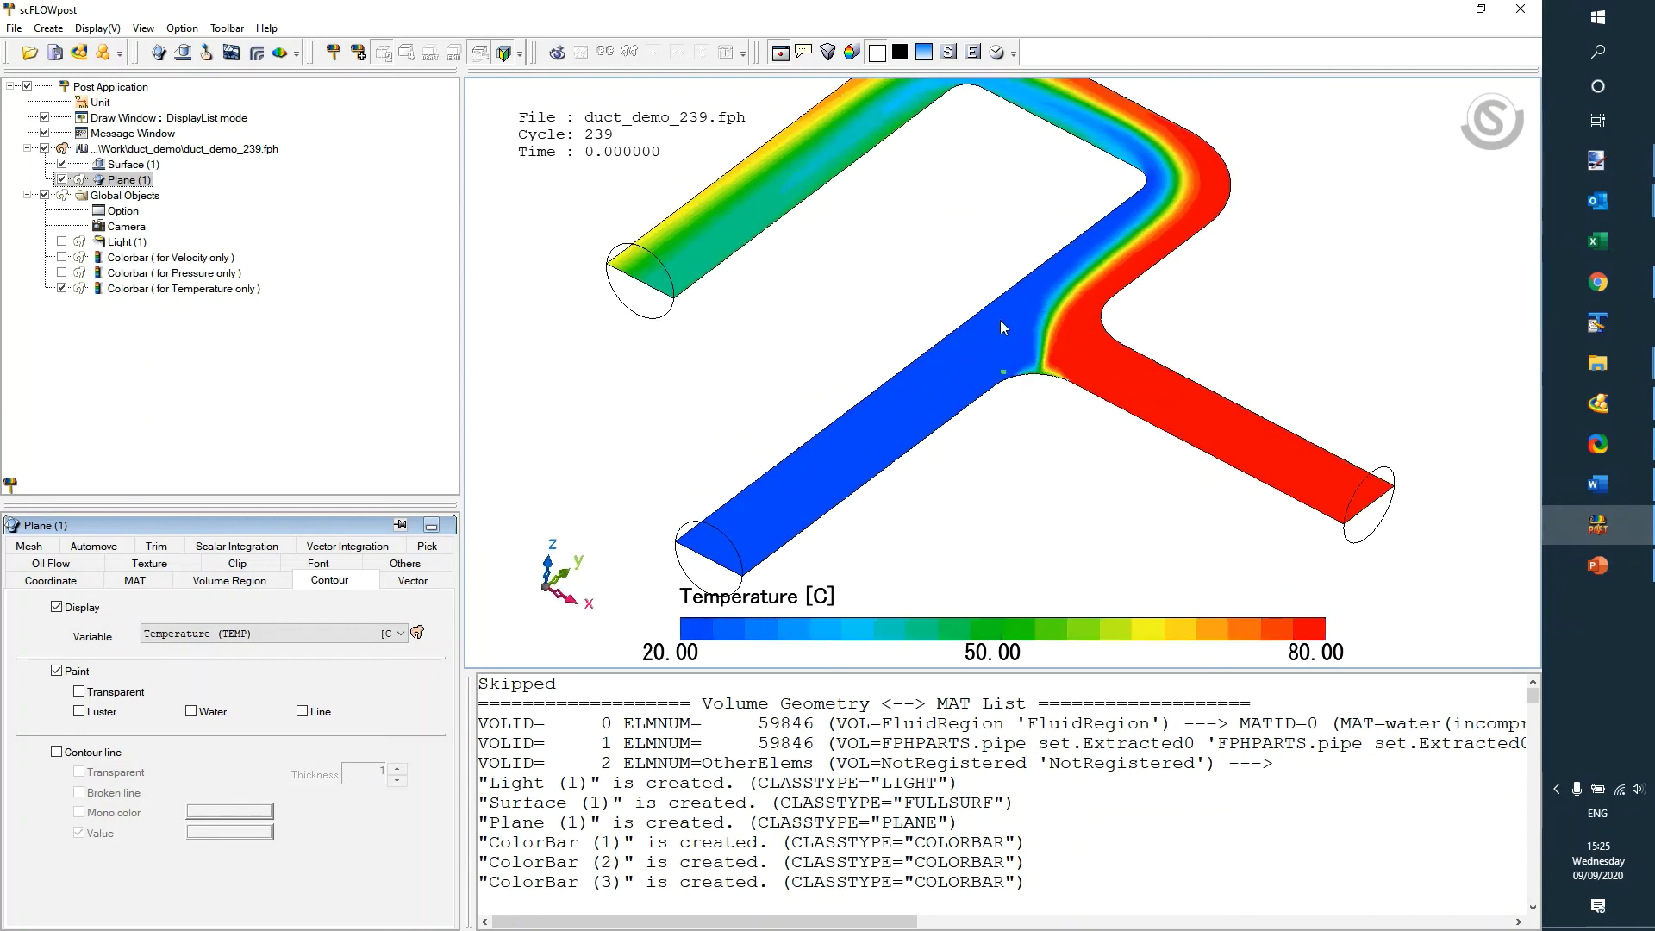
scroll(1003, 326, down, 3)
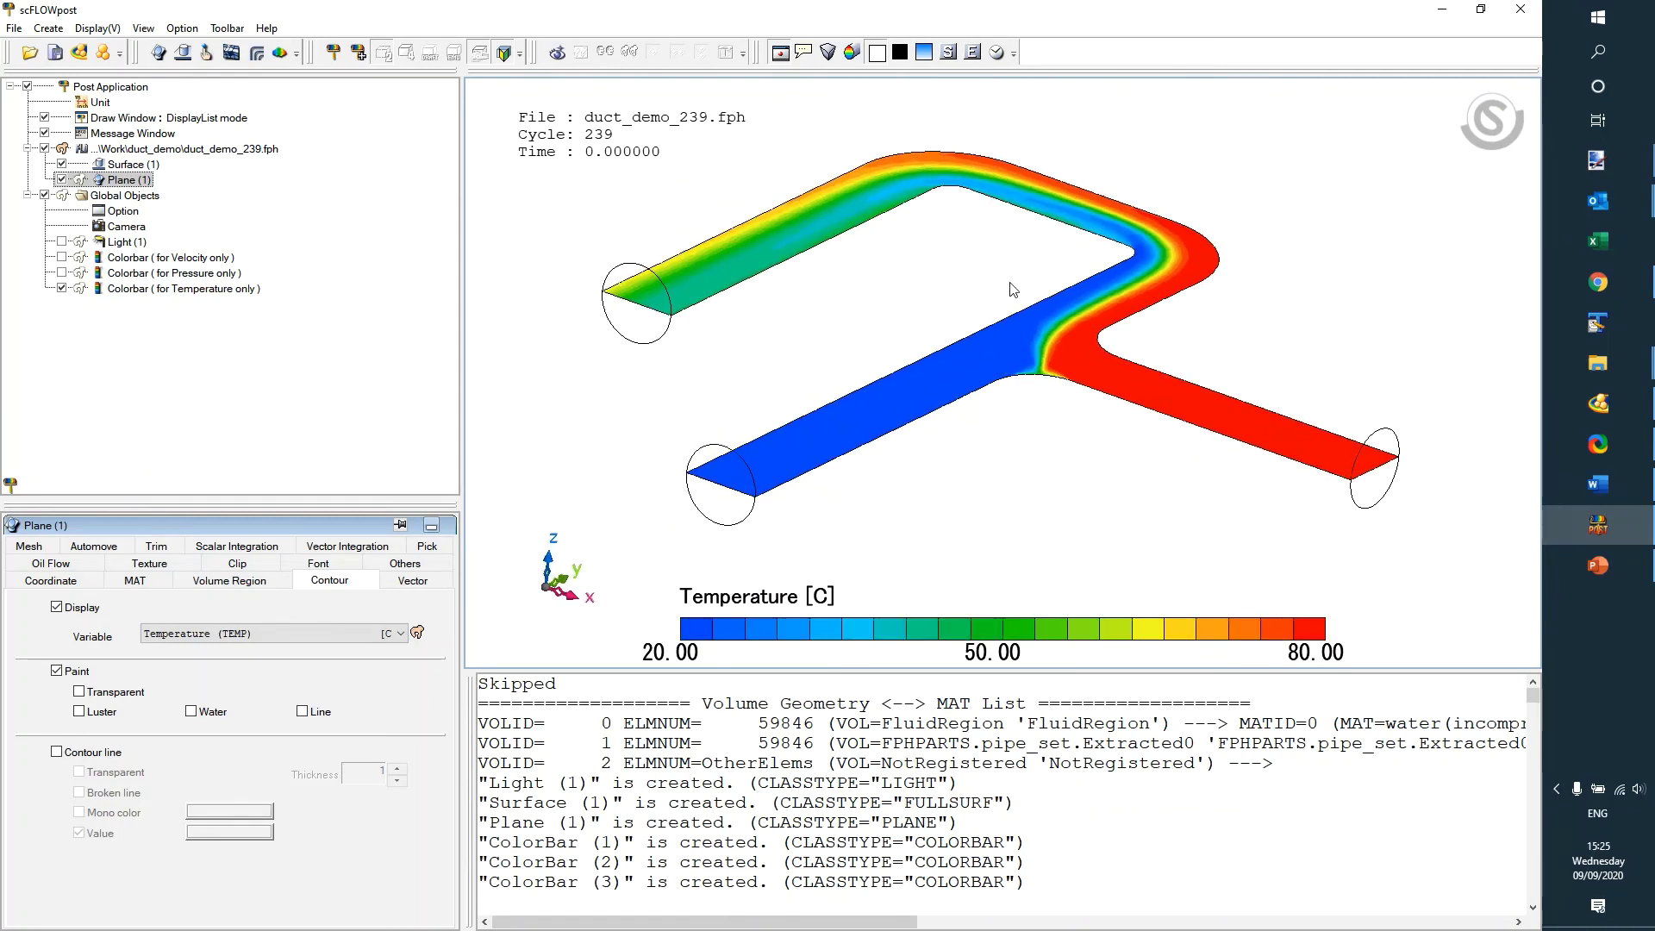